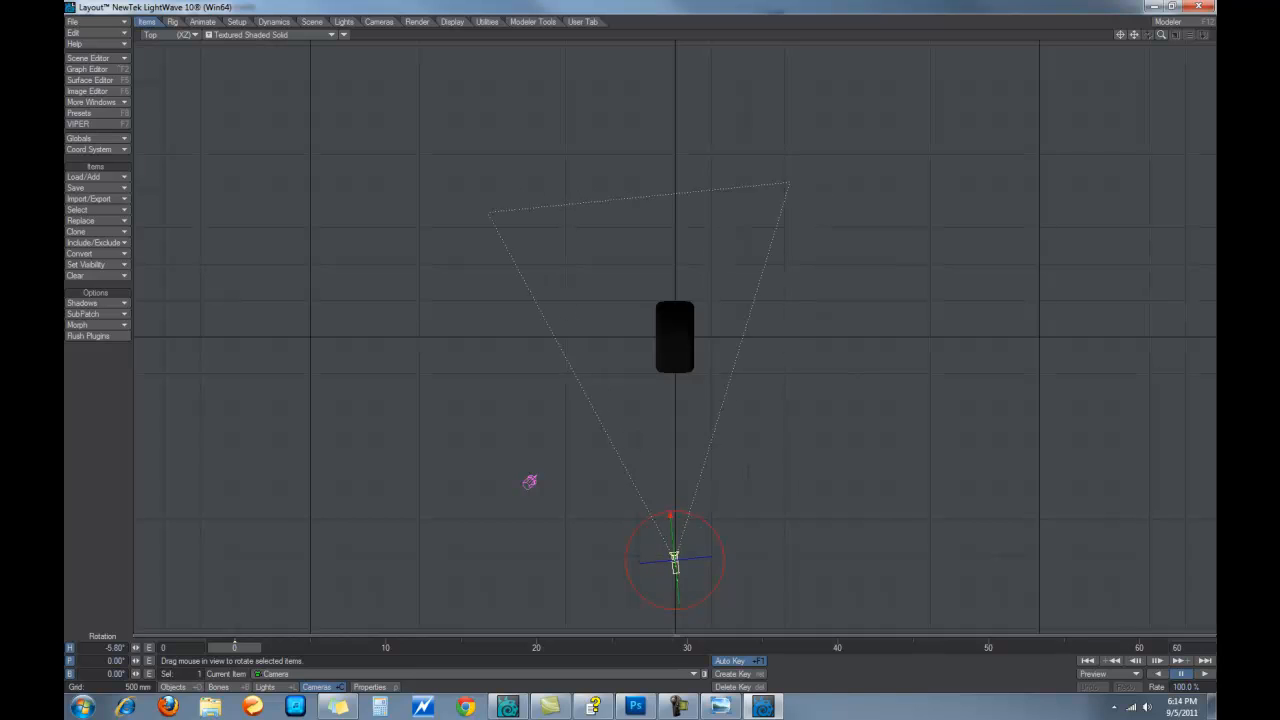
Move the camera to X 1.4386 m, Z -1.5162 m and turn it to heading -39.30° toward the wheel
{"action": "key", "text": "t"}
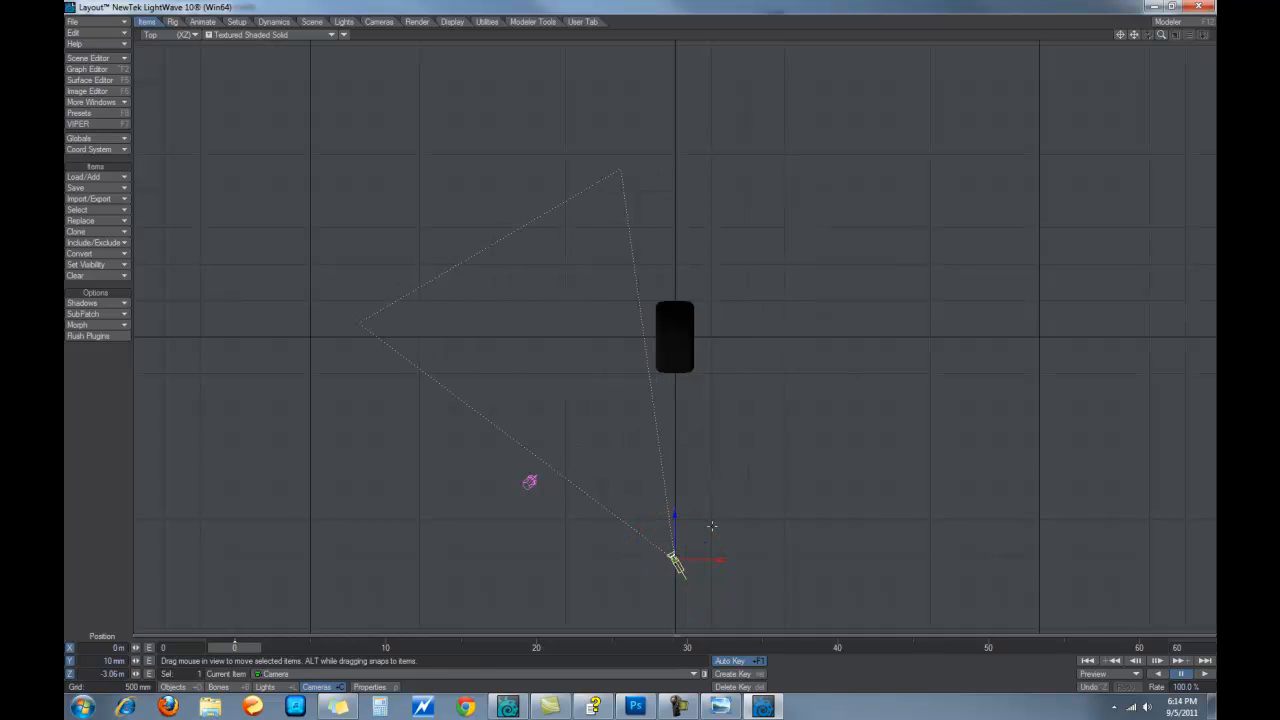
{"action": "left_click_drag", "start_coordinate": [634, 560], "coordinate": [698, 561]}
{"action": "mouse_move", "coordinate": [805, 538]}
{"action": "left_mouse_down"}
{"action": "mouse_move", "coordinate": [806, 478]}
{"action": "mouse_move", "coordinate": [806, 544]}
{"action": "left_mouse_up"}
{"action": "left_click_drag", "start_coordinate": [859, 487], "coordinate": [834, 487]}
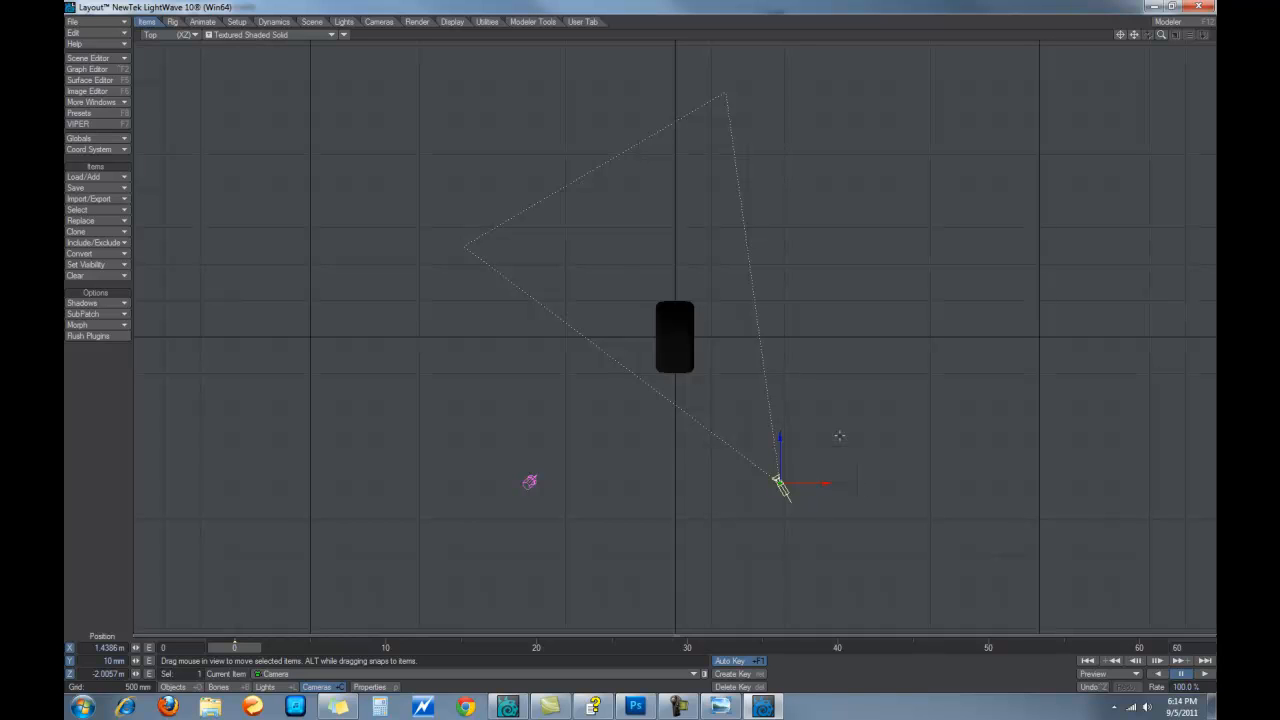
{"action": "key", "text": "y"}
{"action": "left_click_drag", "start_coordinate": [780, 486], "coordinate": [784, 453]}
{"action": "key", "text": "t"}
Place the light at X 1.7329 m, Y 2 m, Z -1.021 m aimed at the wheel, then view through the camera
{"action": "left_click", "coordinate": [530, 481]}
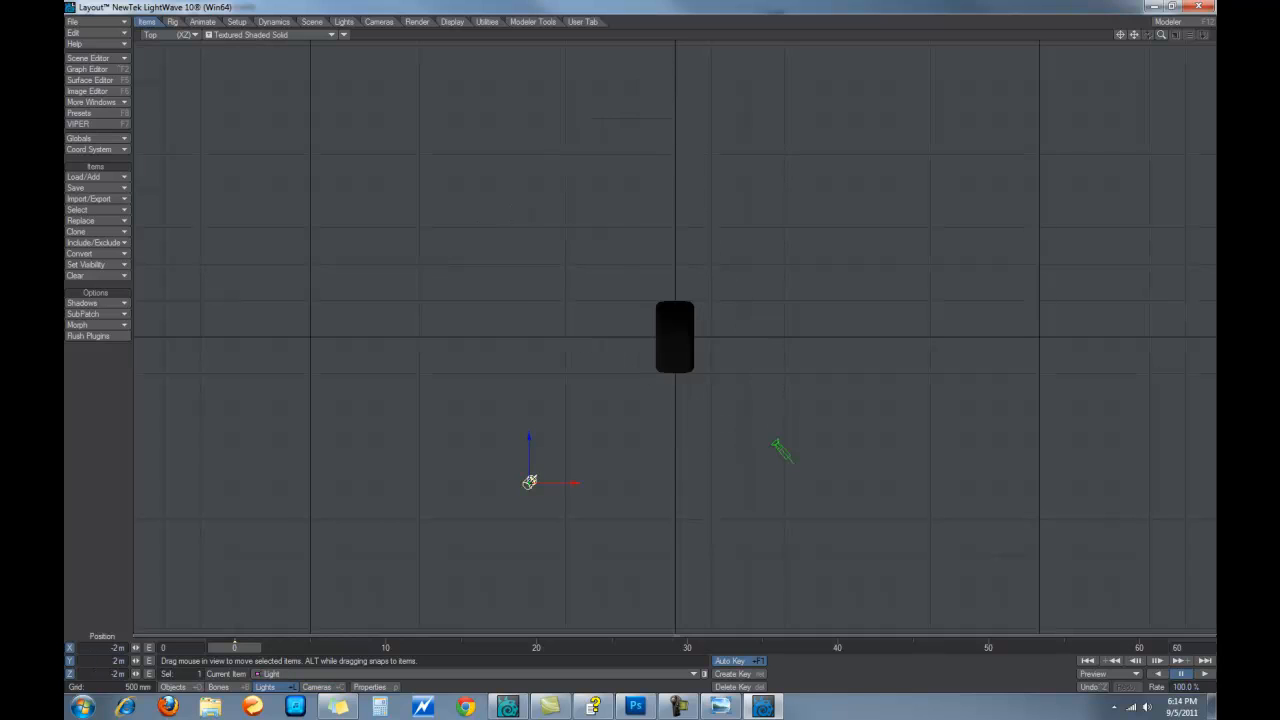
{"action": "left_click_drag", "start_coordinate": [530, 481], "coordinate": [721, 374]}
{"action": "key", "text": "y"}
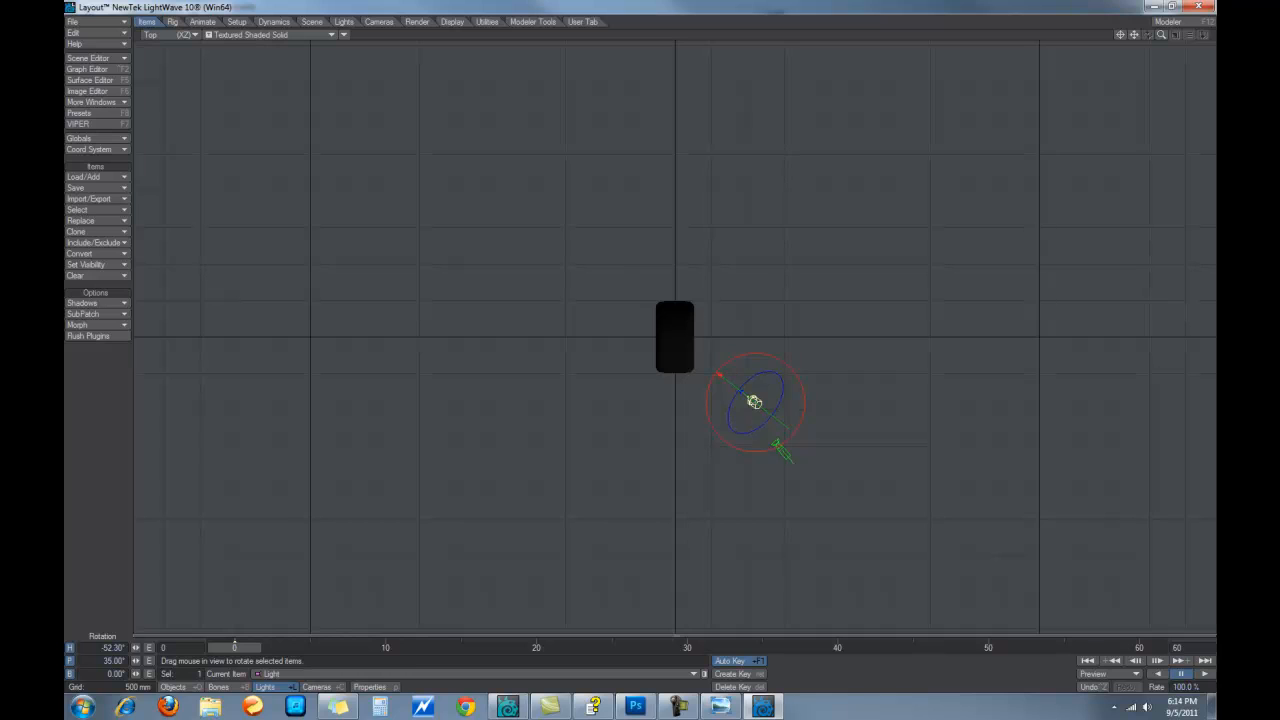
{"action": "key", "text": "t"}
{"action": "mouse_move", "coordinate": [791, 403]}
{"action": "left_mouse_down"}
{"action": "mouse_move", "coordinate": [836, 403]}
{"action": "mouse_move", "coordinate": [800, 410]}
{"action": "left_mouse_up"}
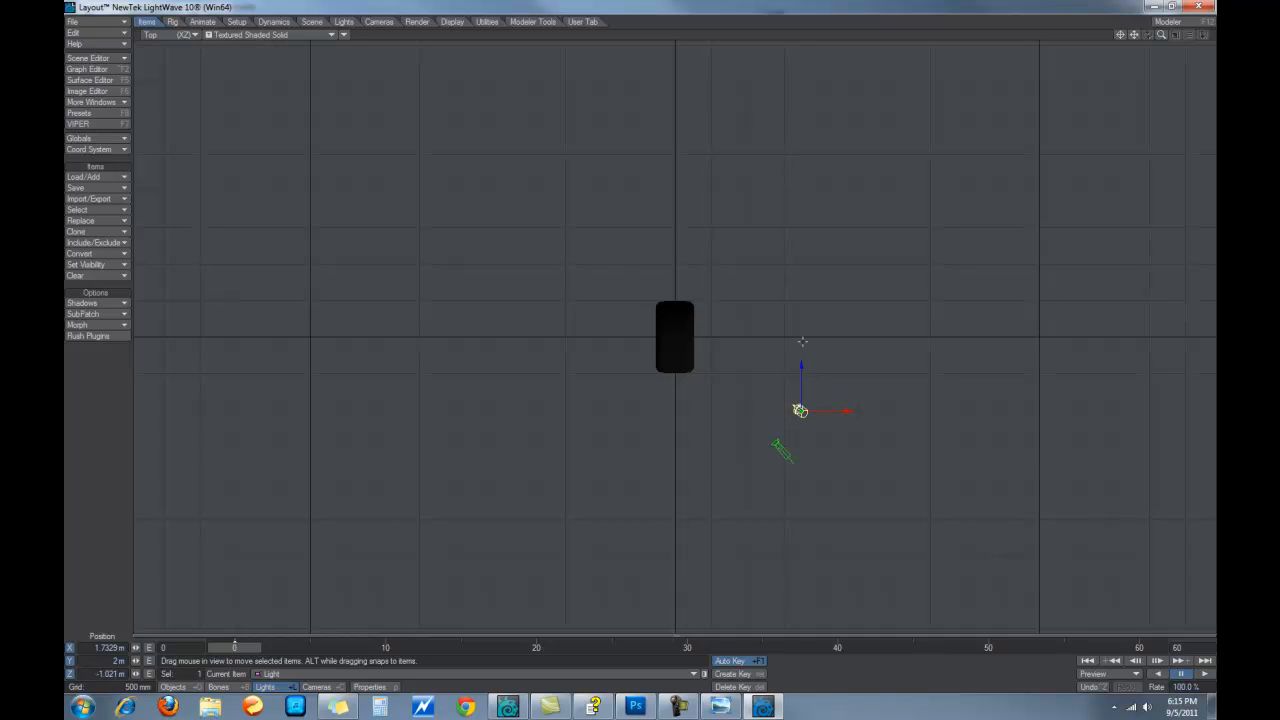
{"action": "key", "text": "6"}
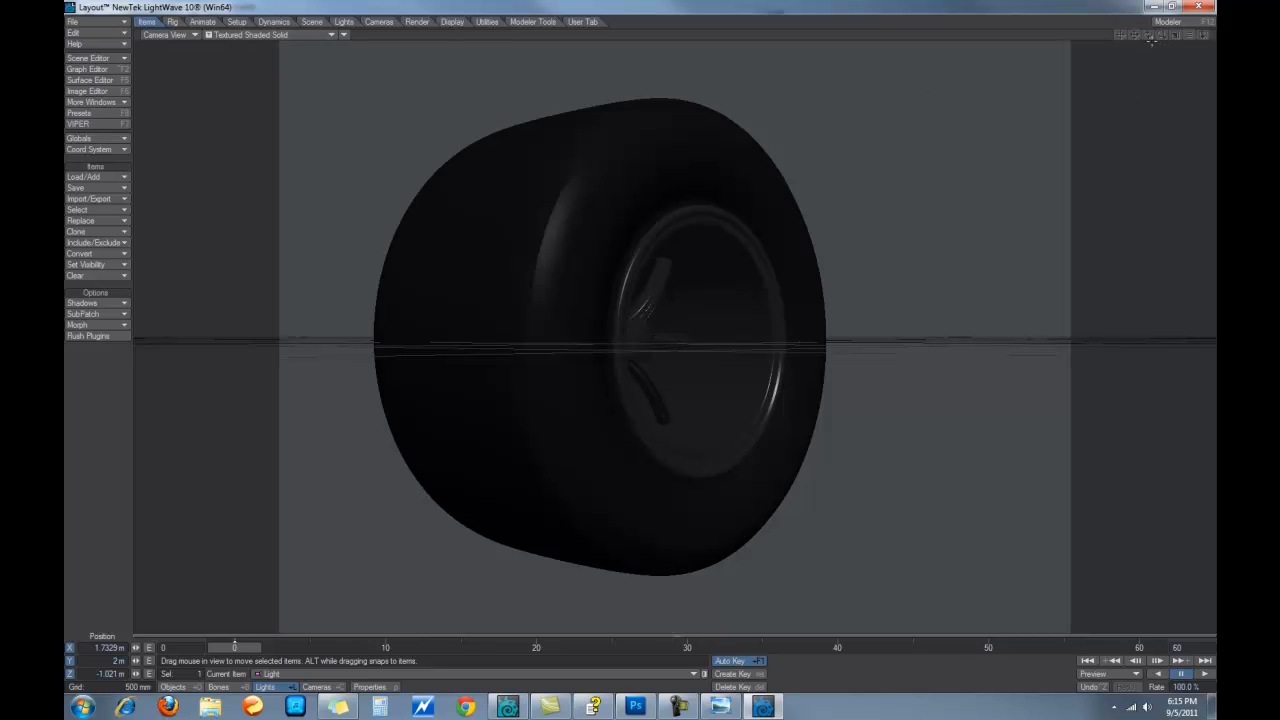
Reposition the camera to X 2.0958 m, Y 160 mm, Z -1.2609 m so the wheel is centred
{"action": "left_click", "coordinate": [323, 689]}
{"action": "right_click_drag", "start_coordinate": [447, 584], "coordinate": [447, 534]}
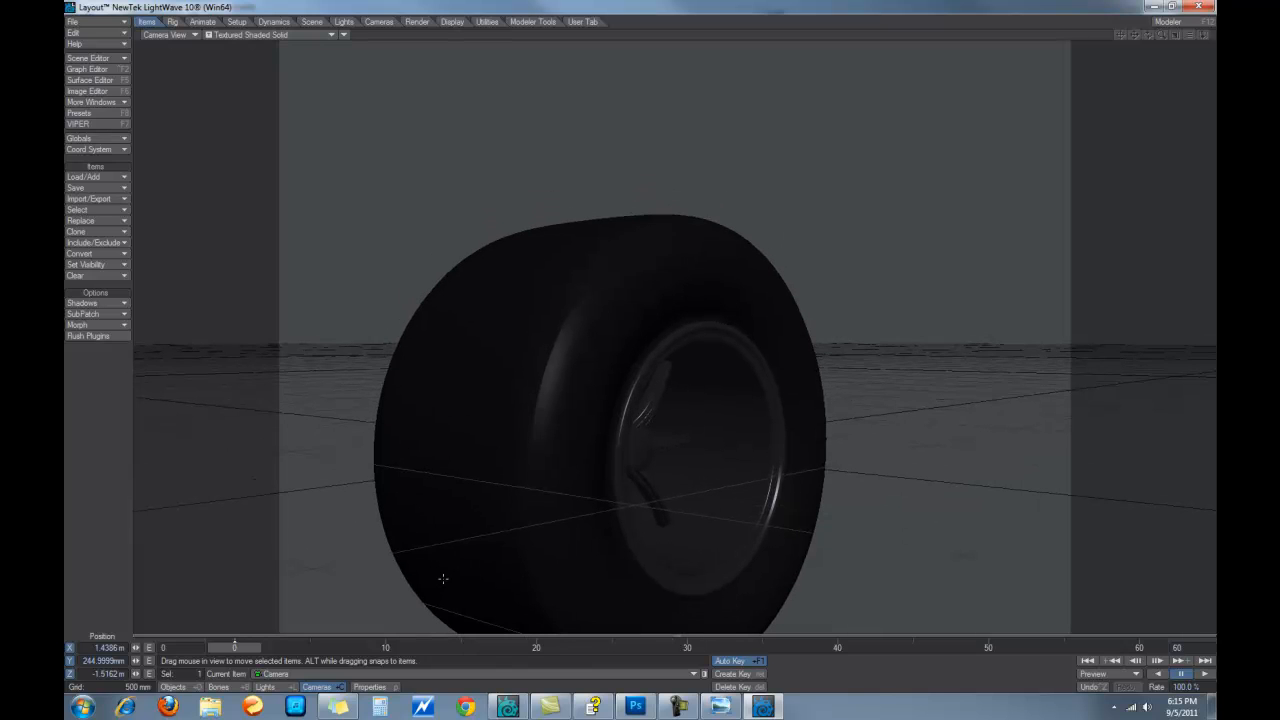
{"action": "mouse_move", "coordinate": [372, 557]}
{"action": "left_mouse_down"}
{"action": "mouse_move", "coordinate": [378, 566]}
{"action": "mouse_move", "coordinate": [373, 555]}
{"action": "left_mouse_up"}
{"action": "right_click_drag", "start_coordinate": [372, 554], "coordinate": [370, 550]}
{"action": "key", "text": "y"}
{"action": "left_click_drag", "start_coordinate": [380, 532], "coordinate": [270, 528]}
{"action": "key", "text": "t"}
{"action": "left_click_drag", "start_coordinate": [399, 527], "coordinate": [494, 522]}
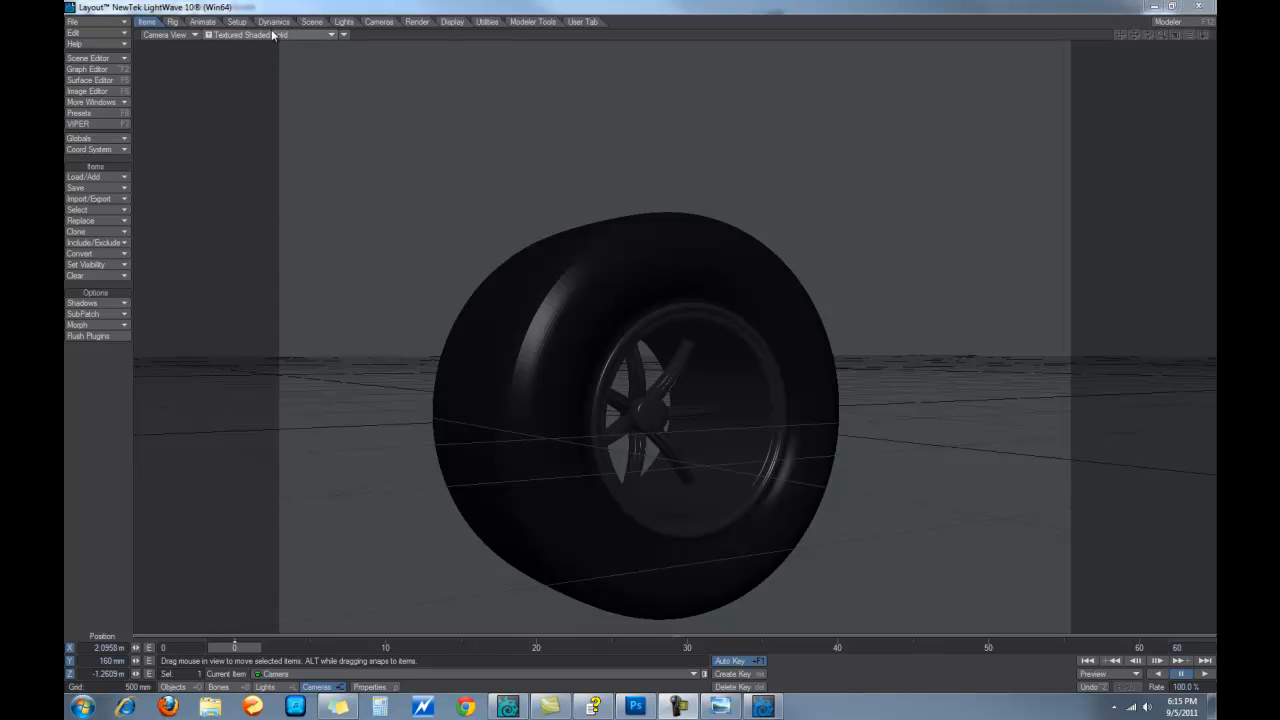
{"action": "left_click", "coordinate": [416, 22]}
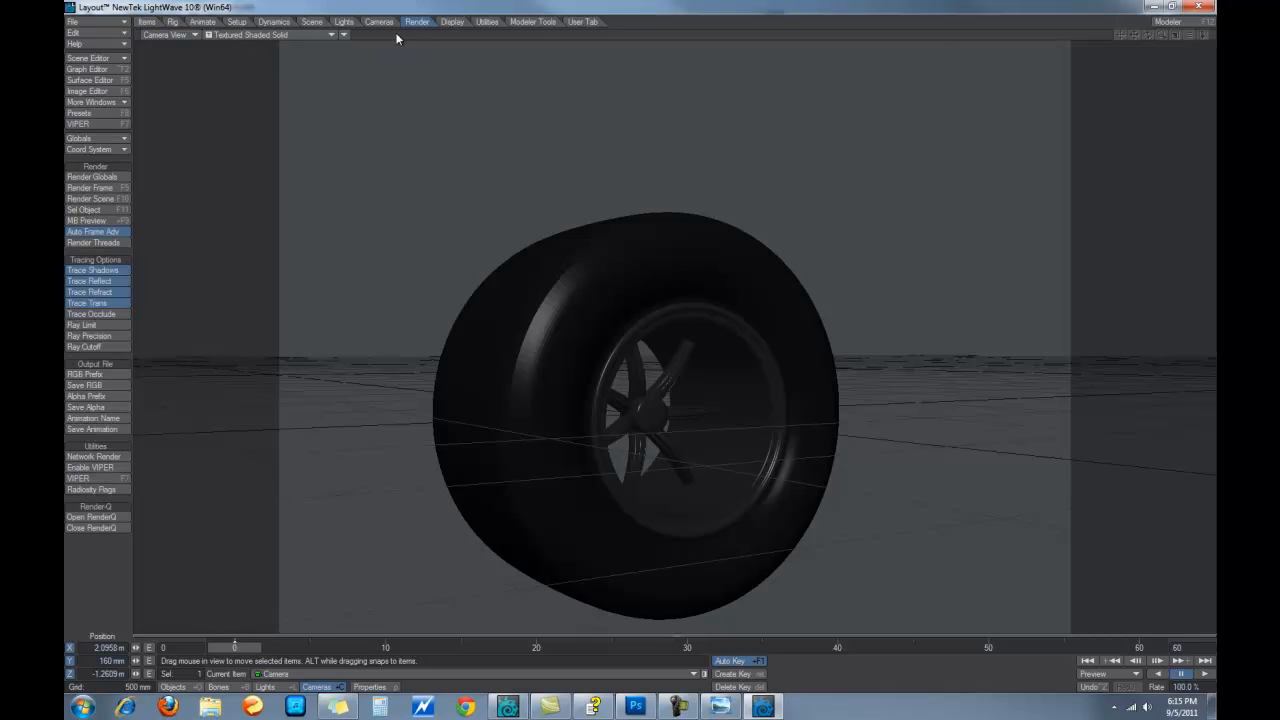
{"action": "left_click", "coordinate": [123, 191]}
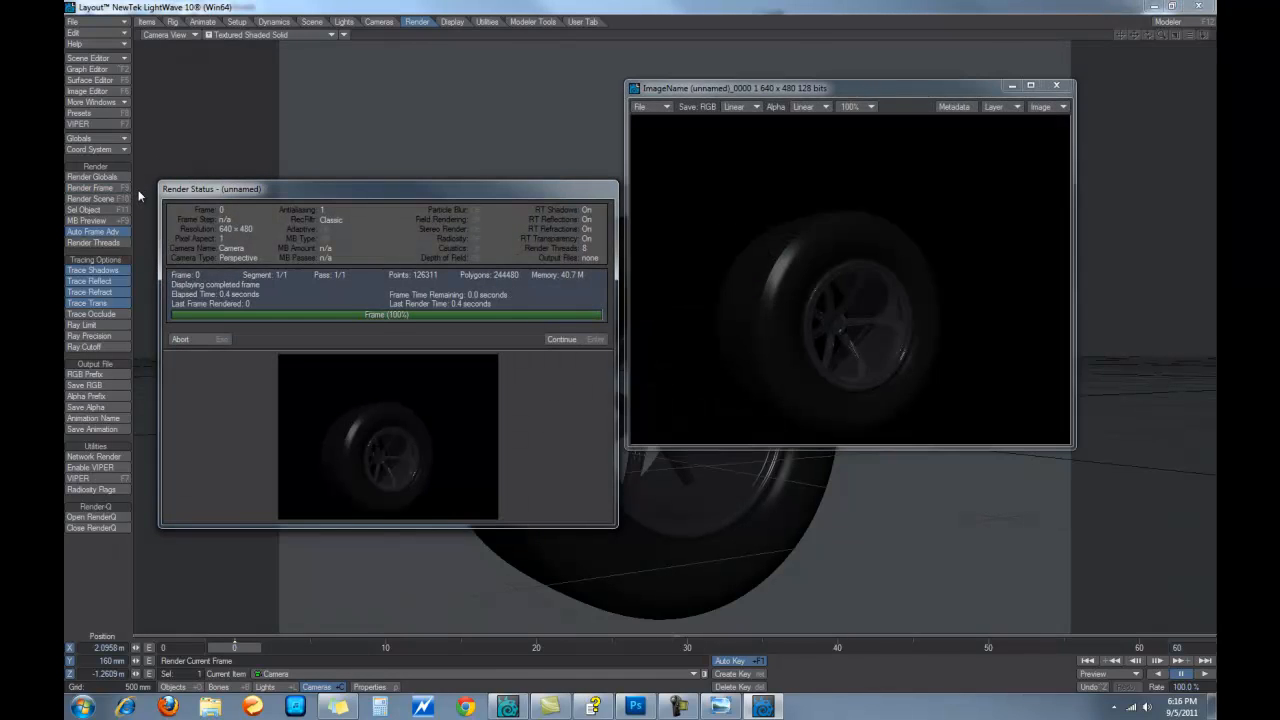
{"action": "left_click", "coordinate": [1056, 86]}
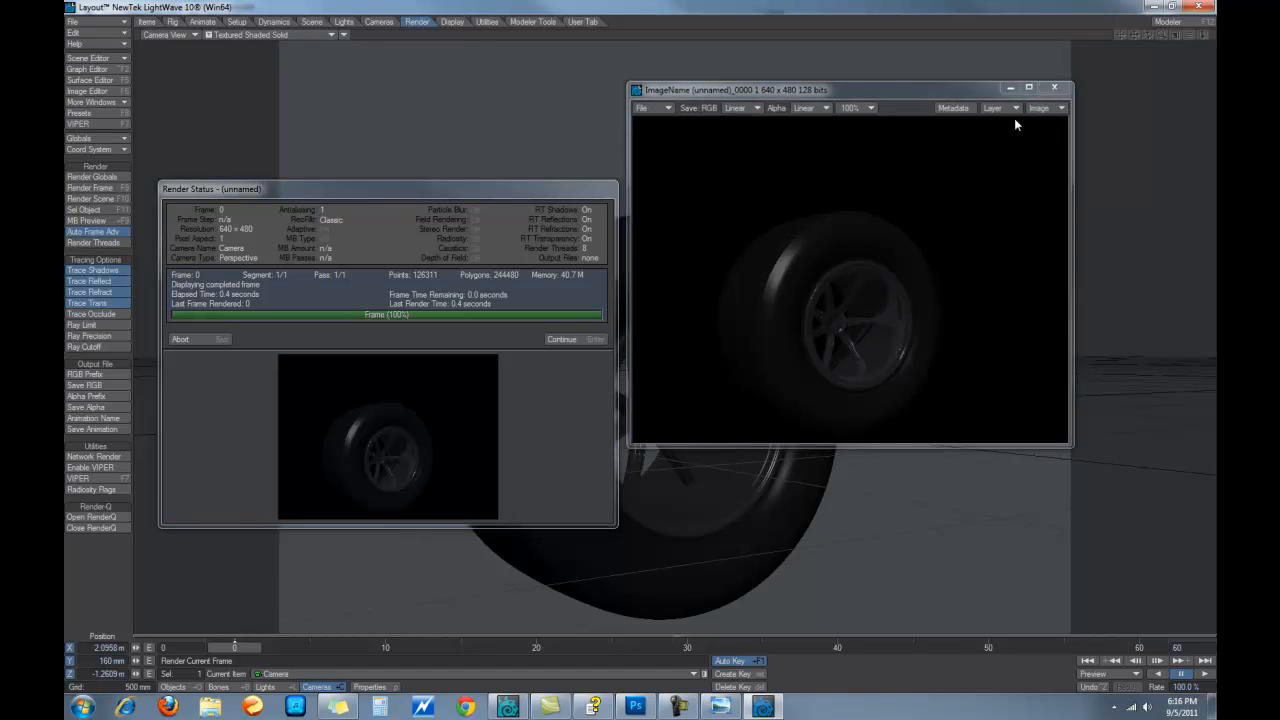
{"action": "left_click", "coordinate": [575, 344]}
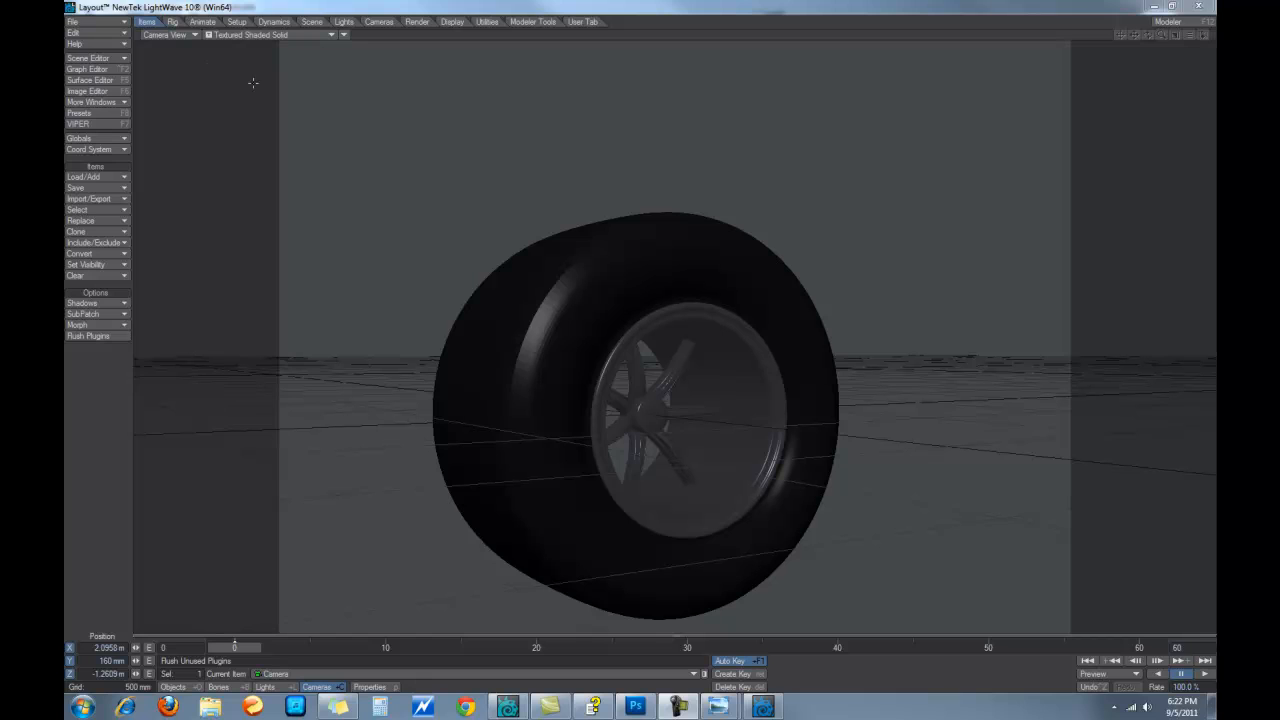
In the Surface Editor, lower the Mag and Hub Reflection values from 75% to 55%
{"action": "left_click", "coordinate": [104, 59]}
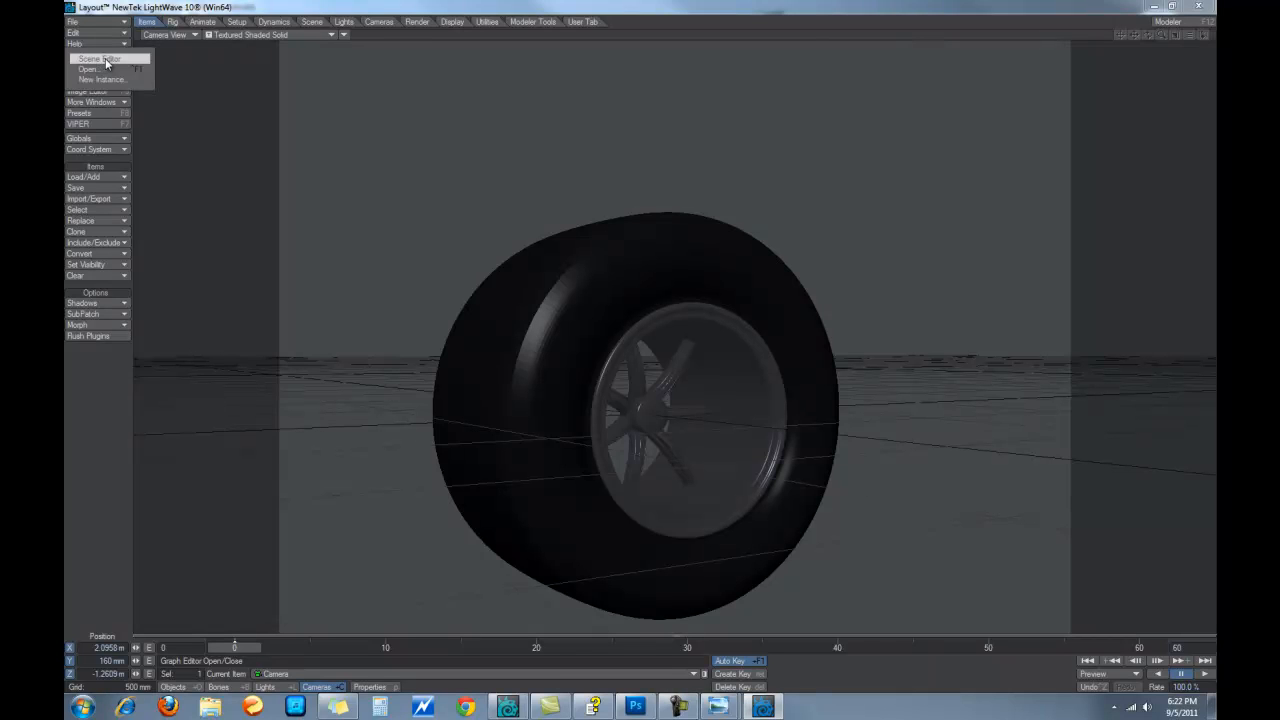
{"action": "left_click", "coordinate": [219, 7]}
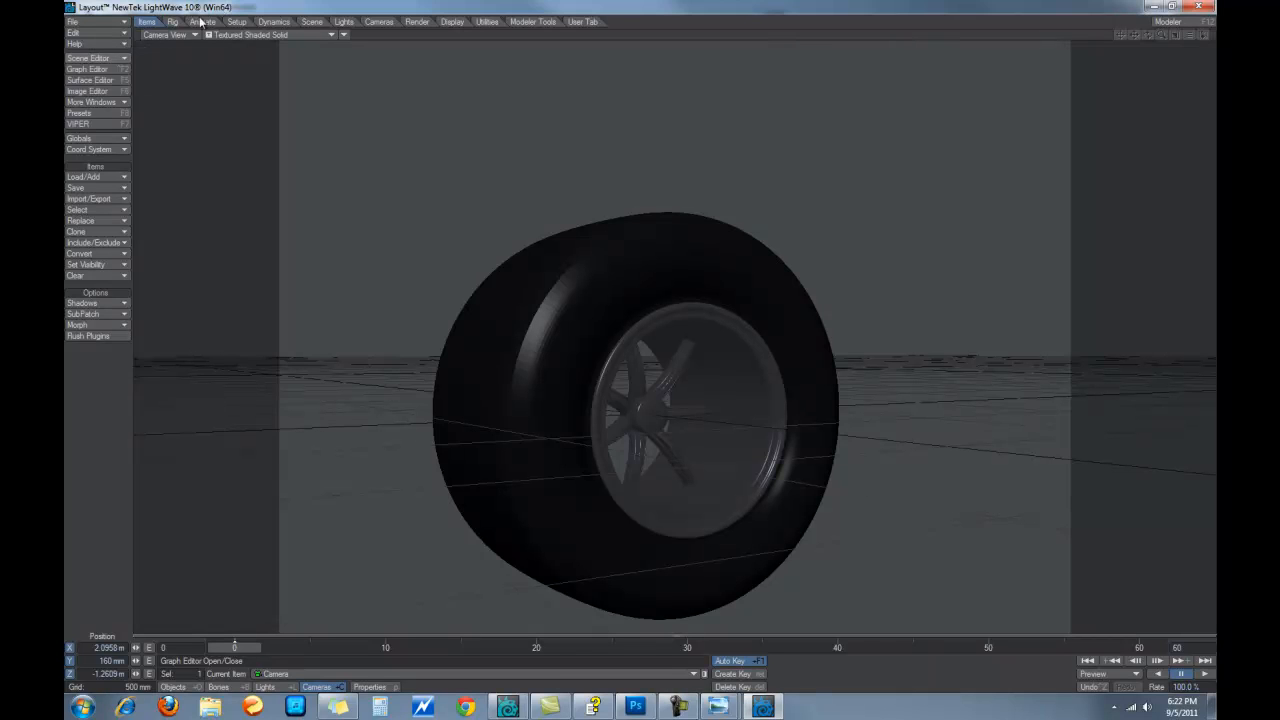
{"action": "left_click", "coordinate": [89, 80]}
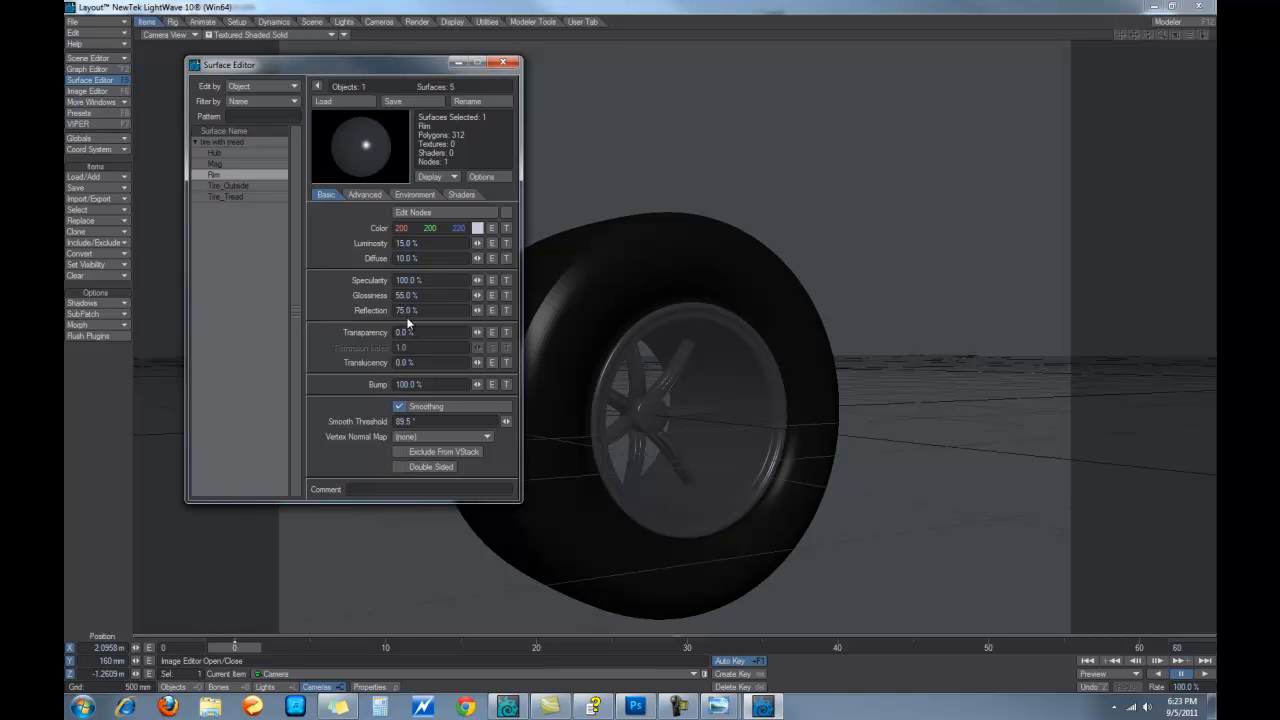
{"action": "left_click_drag", "start_coordinate": [399, 311], "coordinate": [381, 308]}
{"action": "left_click", "coordinate": [223, 164]}
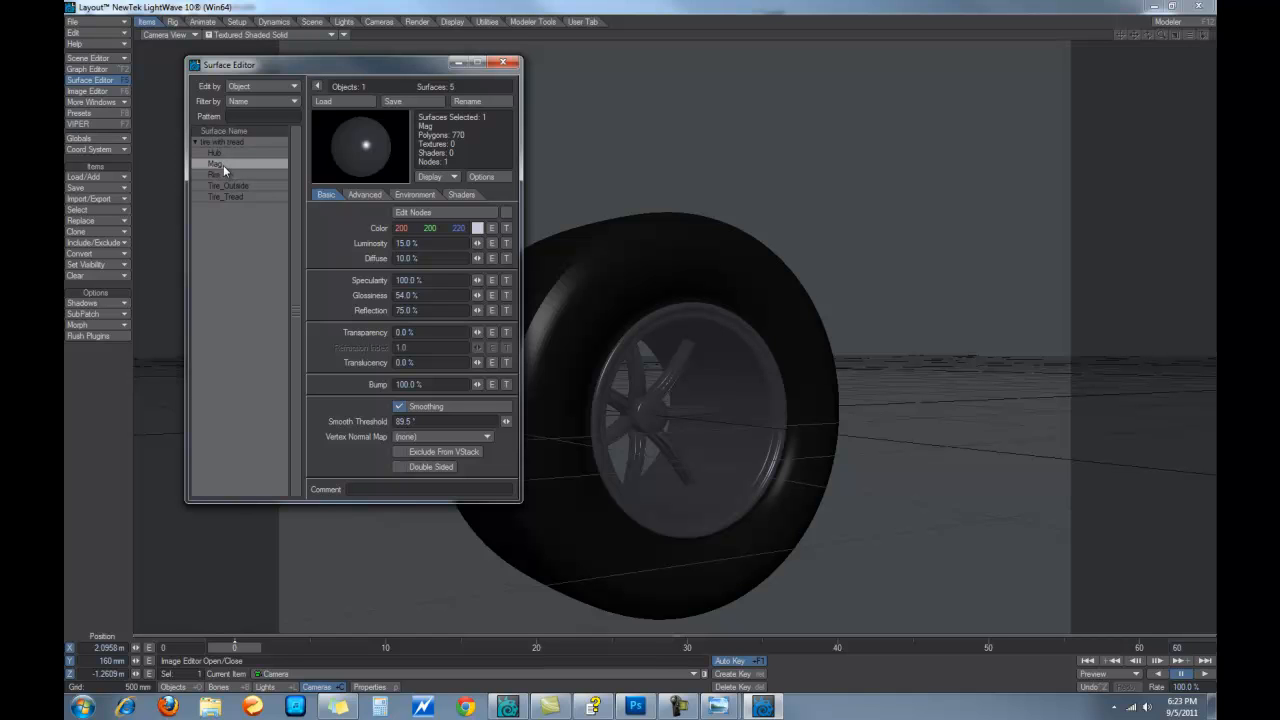
{"action": "left_click_drag", "start_coordinate": [401, 310], "coordinate": [390, 310]}
{"action": "type", "text": "5"}
{"action": "left_click", "coordinate": [246, 151]}
{"action": "left_click_drag", "start_coordinate": [401, 311], "coordinate": [396, 311]}
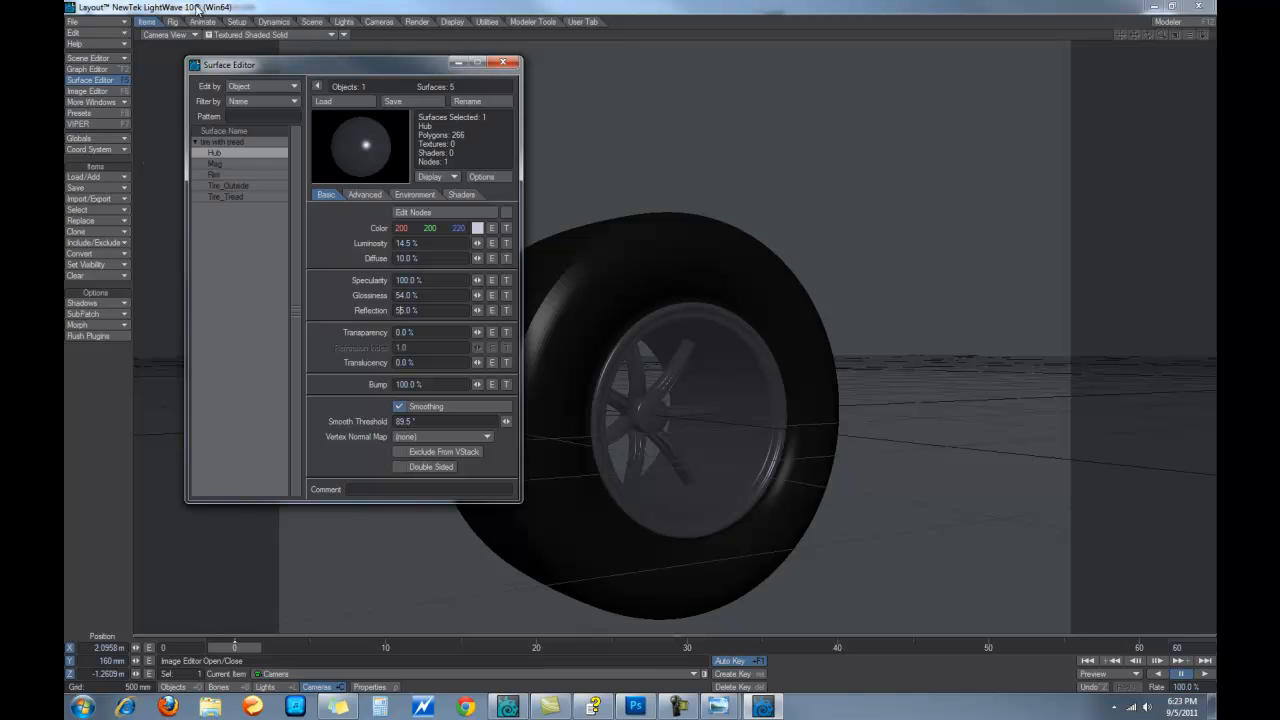
Render a test frame of the brighter rims, close the render windows and Surface Editor, and go to Modeler
{"action": "left_click", "coordinate": [417, 21]}
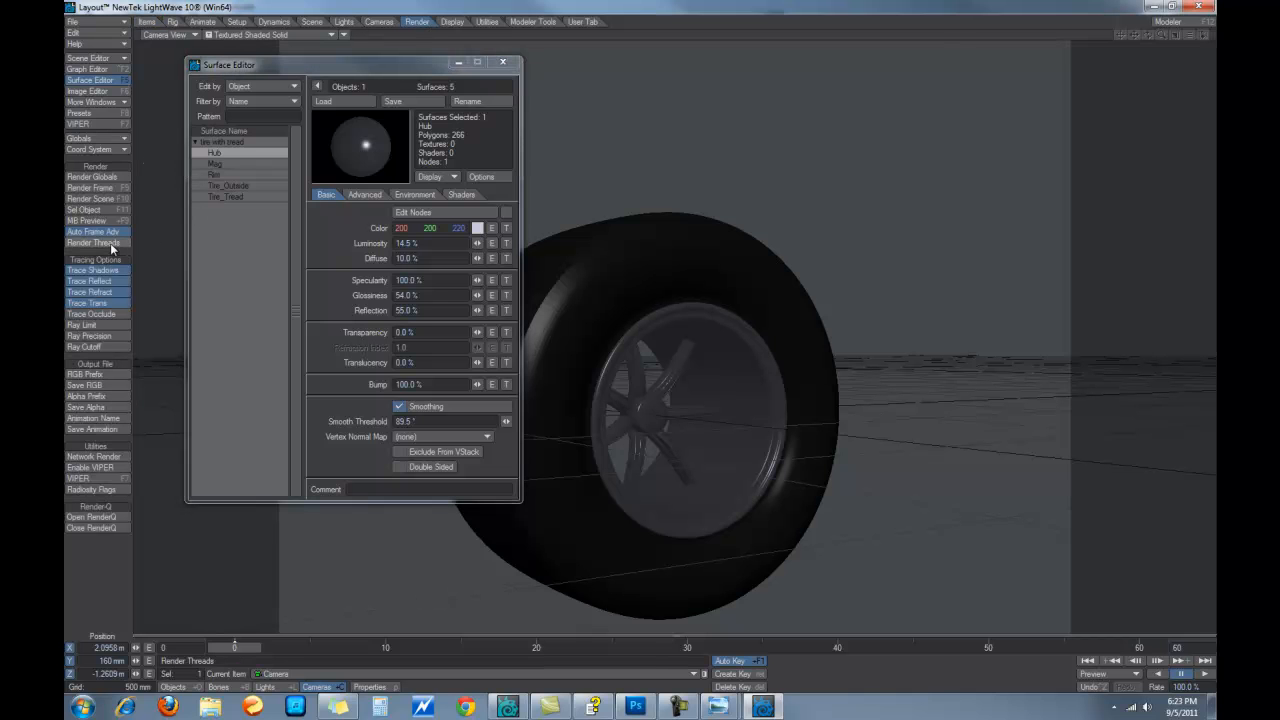
{"action": "left_click", "coordinate": [110, 188]}
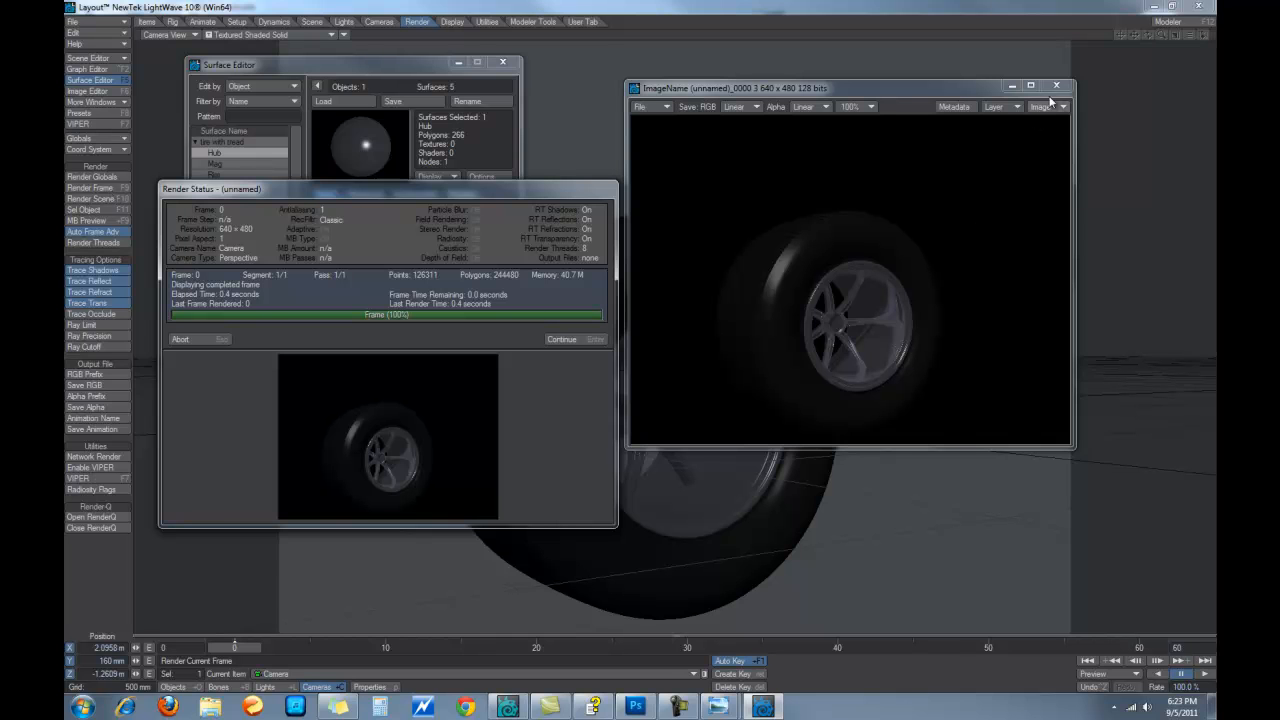
{"action": "left_click", "coordinate": [1057, 88]}
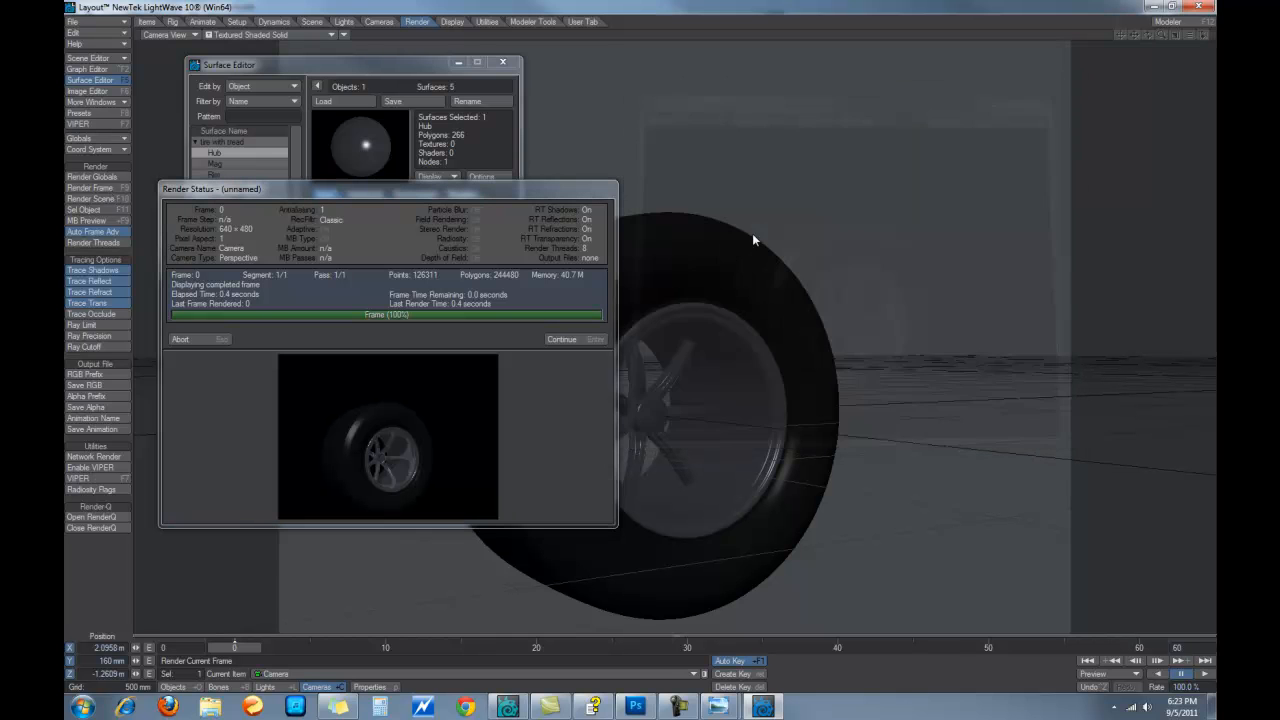
{"action": "left_click", "coordinate": [562, 339]}
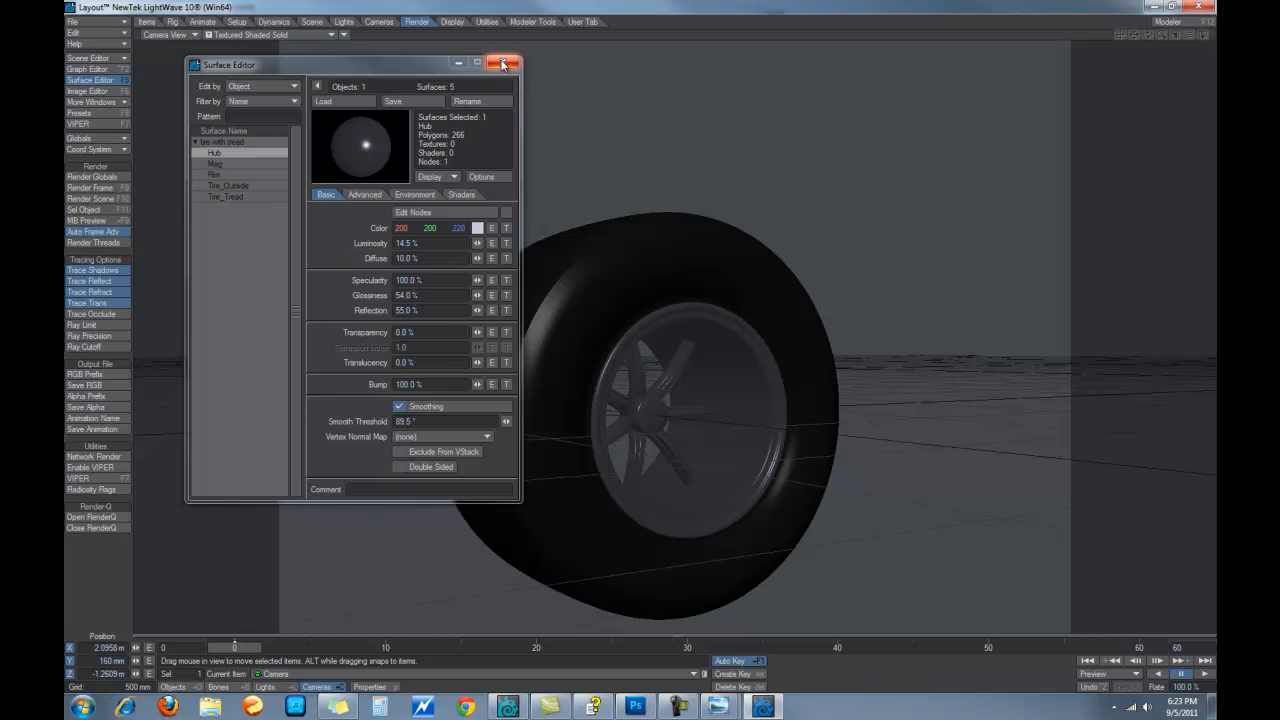
{"action": "left_click", "coordinate": [502, 66]}
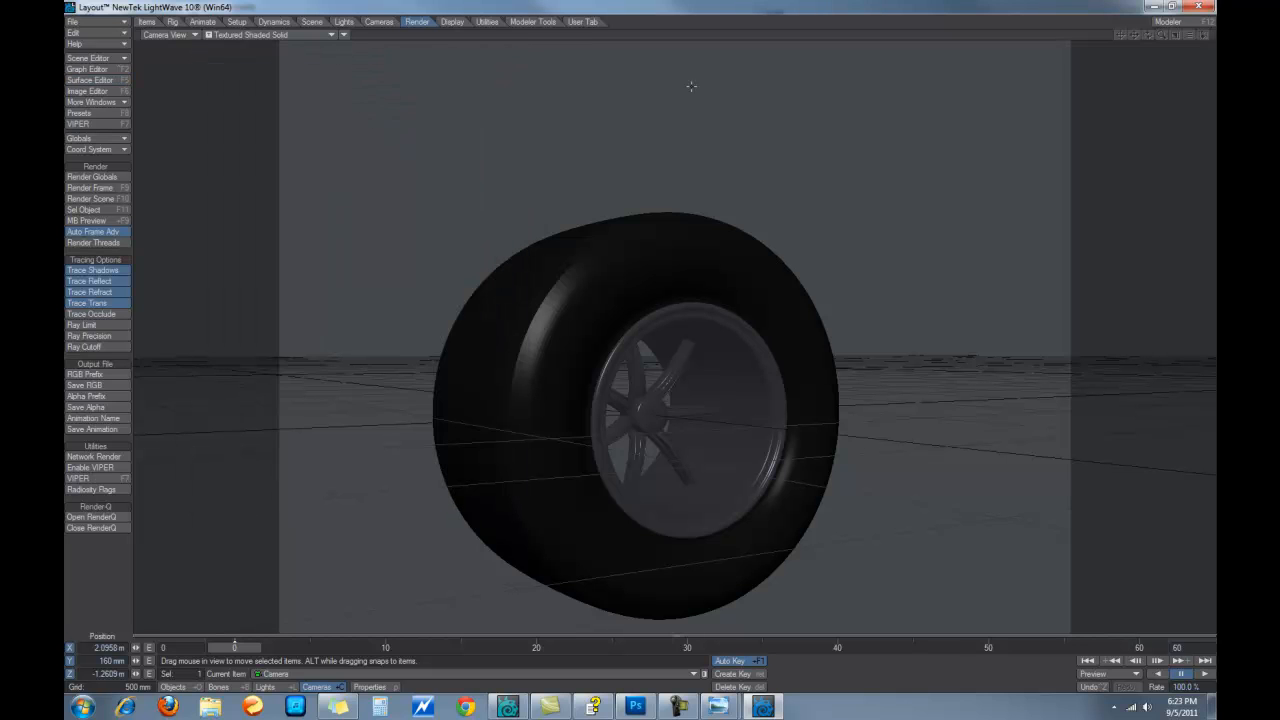
{"action": "left_click", "coordinate": [1168, 23]}
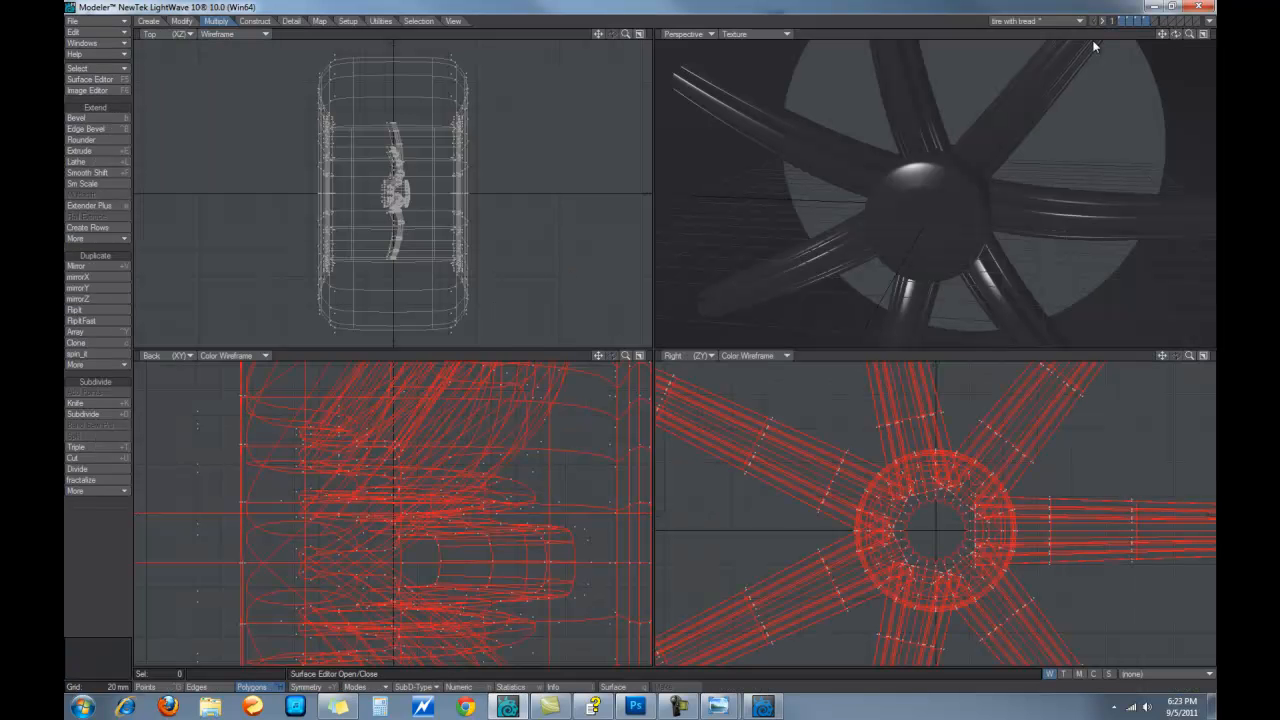
Show the tire, spokes, rim and car body layers together and raise the wheel geometry in the side view
{"action": "left_click", "coordinate": [1158, 22]}
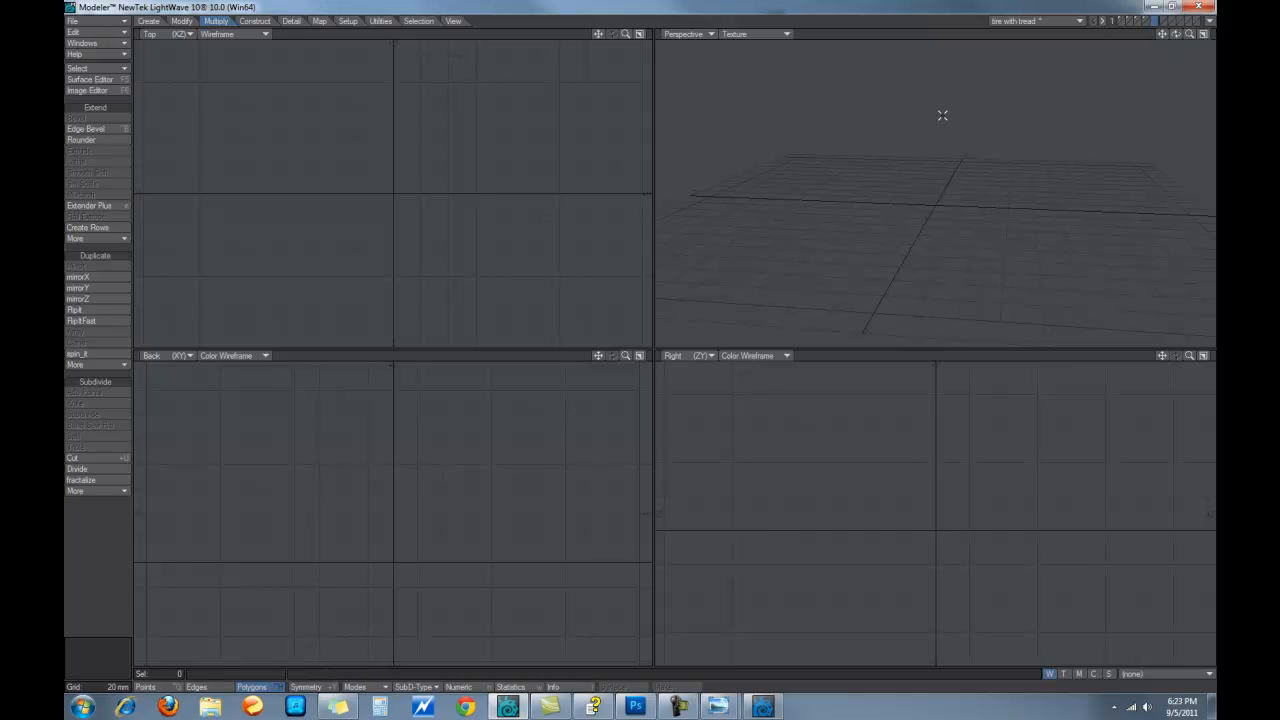
{"action": "left_click", "coordinate": [1148, 20]}
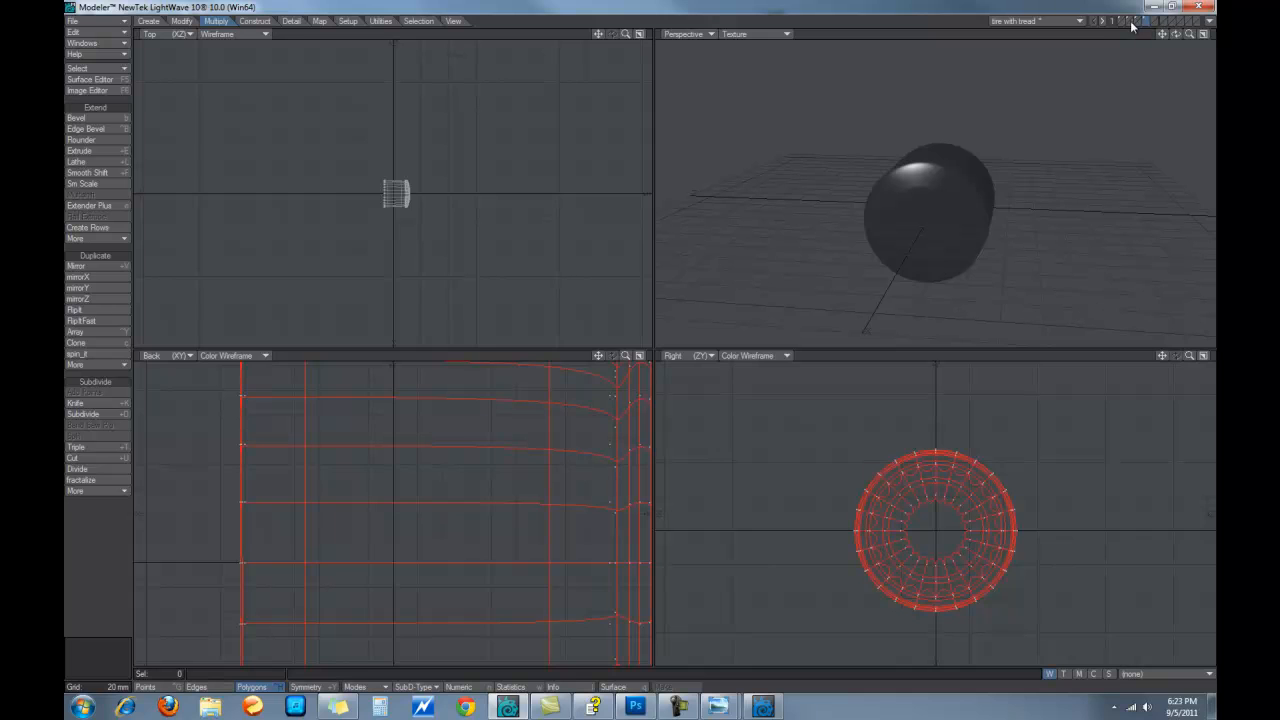
{"action": "left_click", "coordinate": [1137, 21], "text": "shift"}
{"action": "left_click", "coordinate": [1130, 21], "text": "shift"}
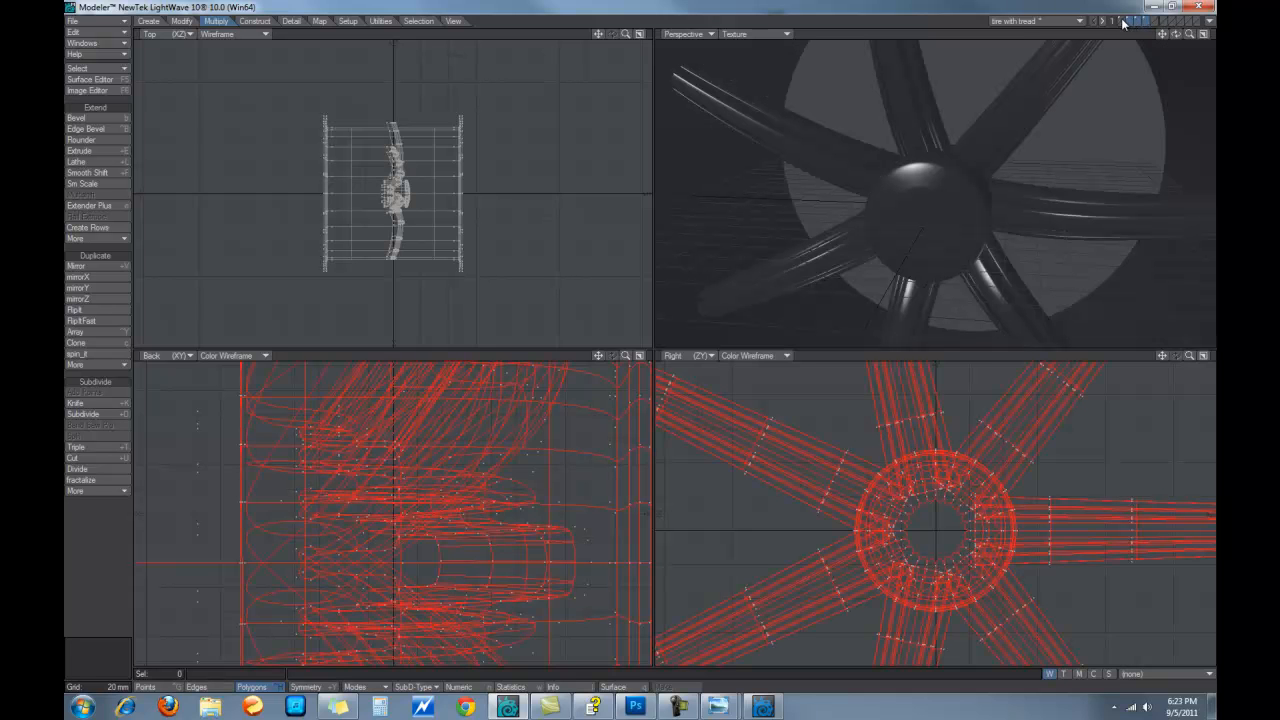
{"action": "left_click", "coordinate": [1122, 21], "text": "shift"}
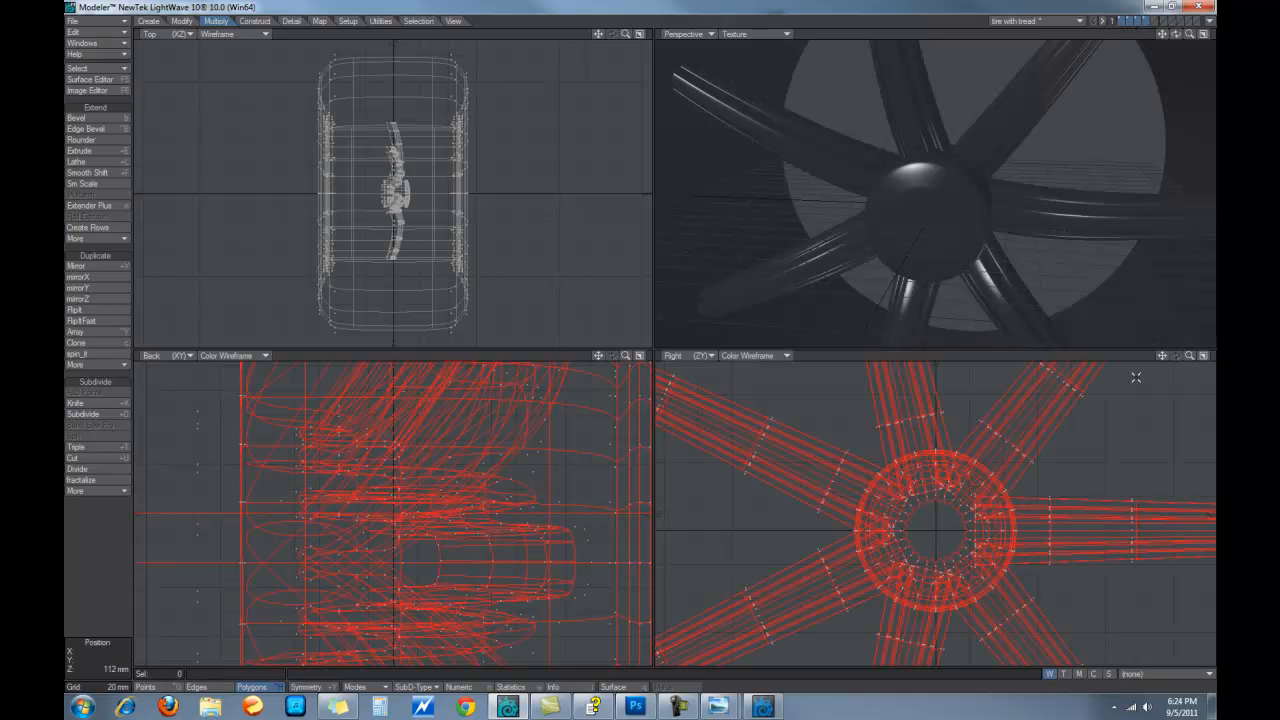
{"action": "left_click_drag", "start_coordinate": [1188, 355], "coordinate": [1135, 368]}
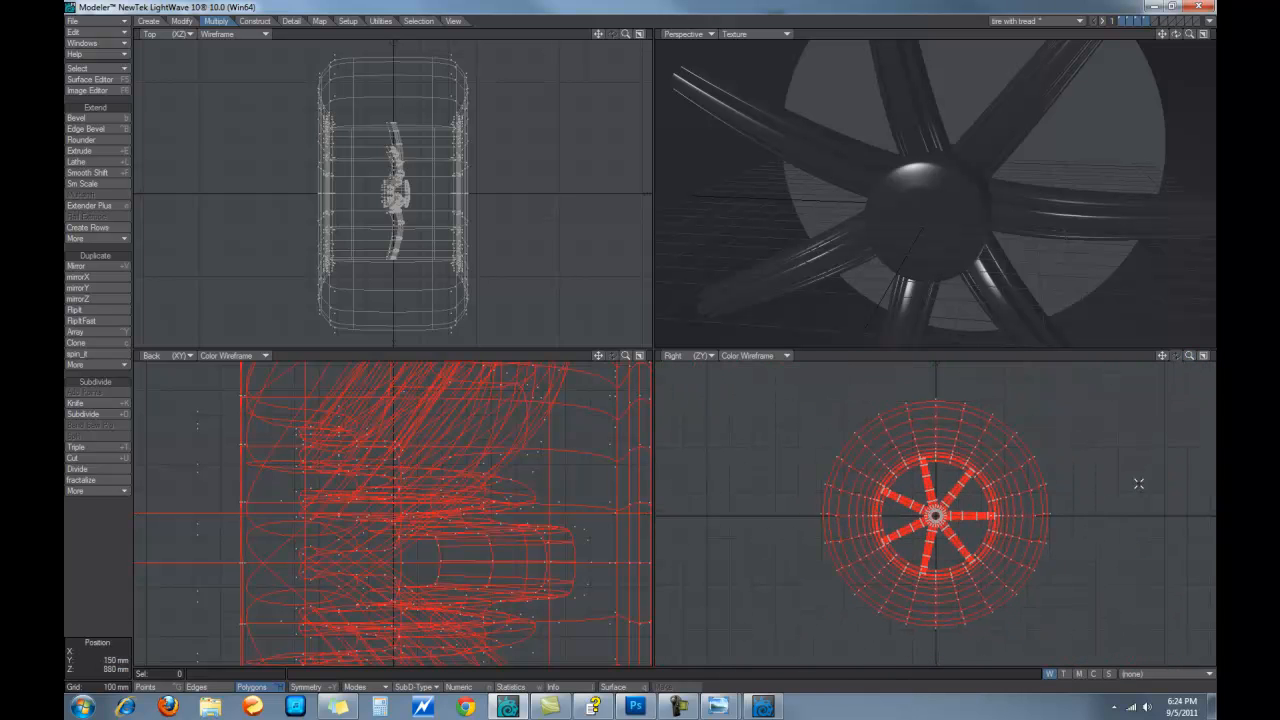
{"action": "key", "text": "t"}
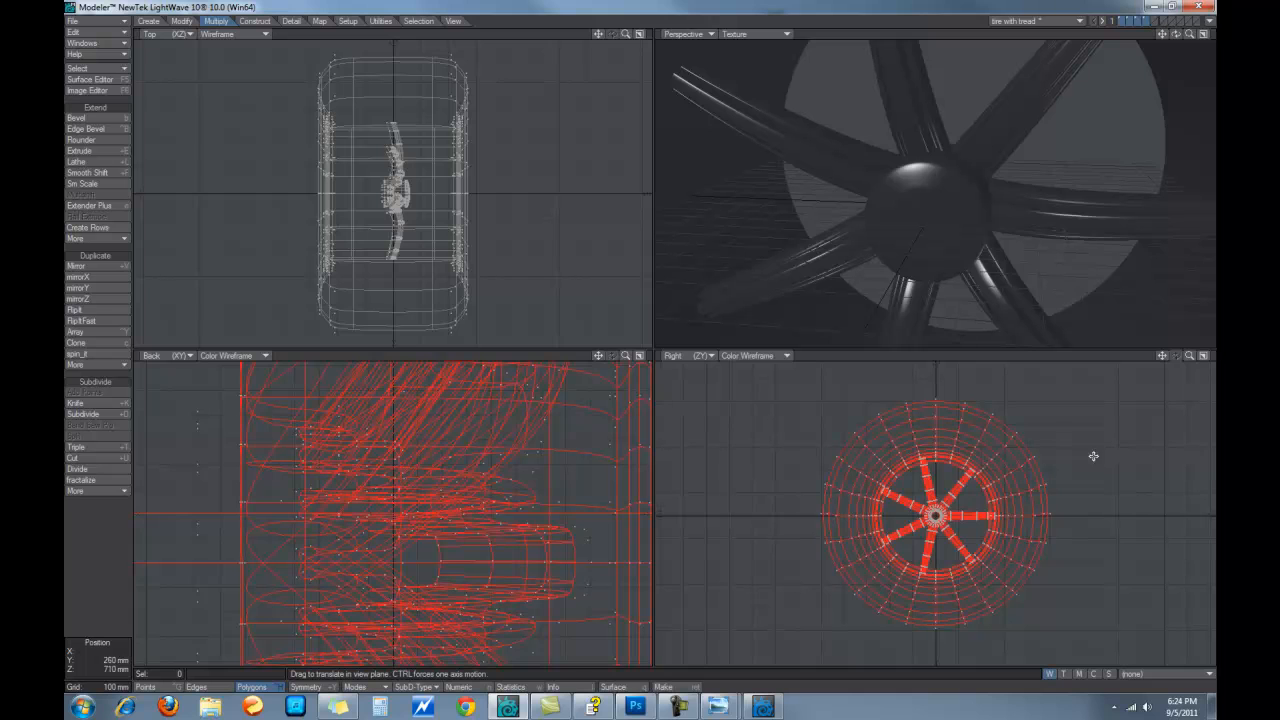
{"action": "left_click", "coordinate": [949, 587]}
{"action": "left_click_drag", "start_coordinate": [949, 587], "coordinate": [949, 466]}
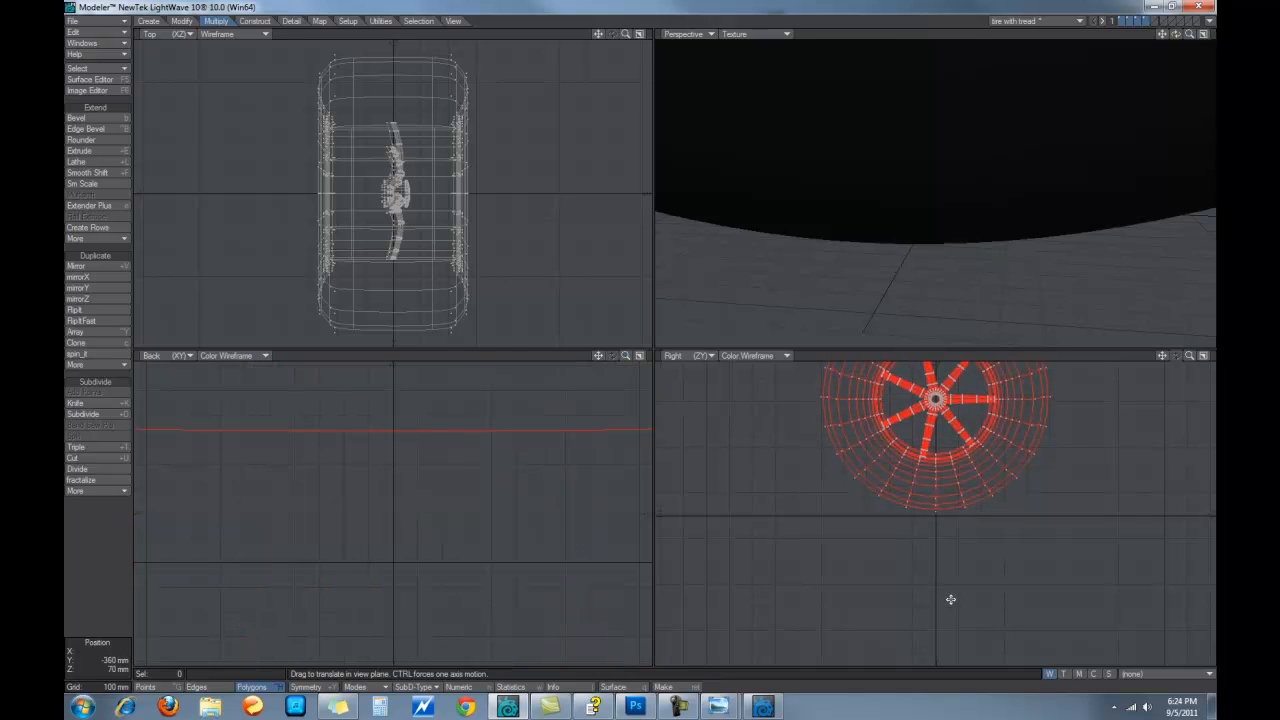
{"action": "key", "text": "space"}
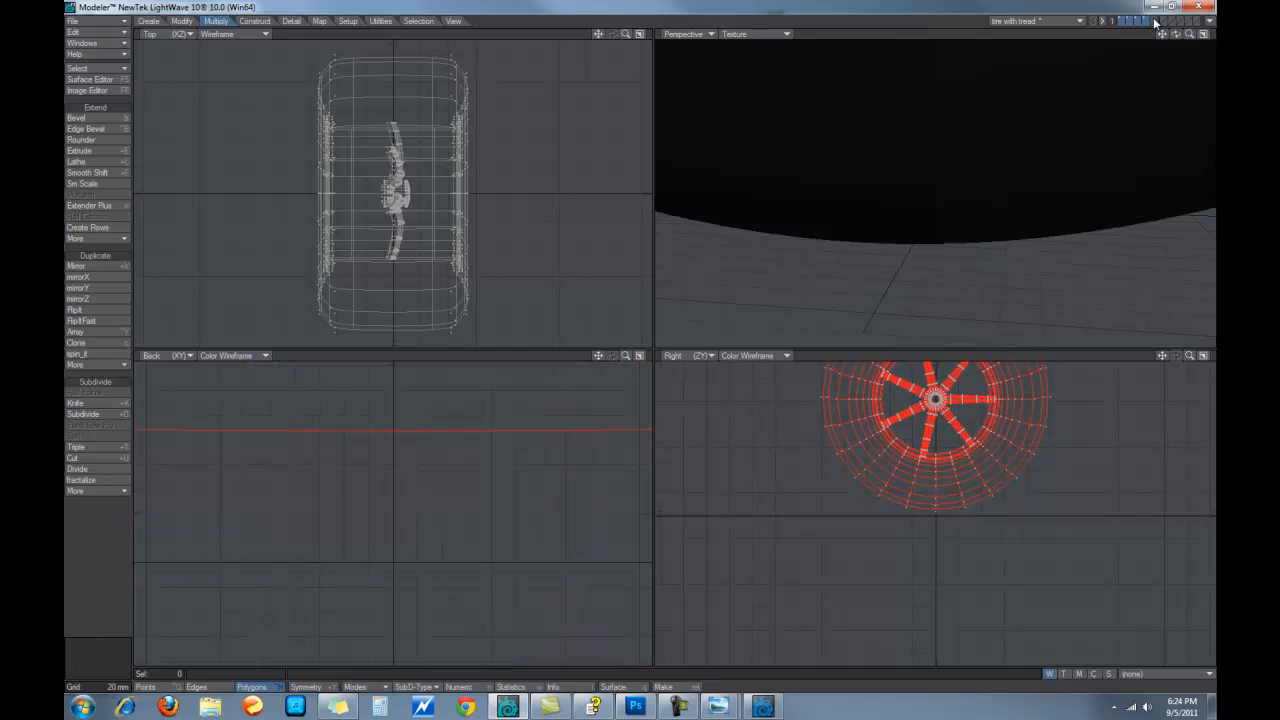
Make an empty layer the working layer with the tire layer as background reference
{"action": "left_click", "coordinate": [1155, 21]}
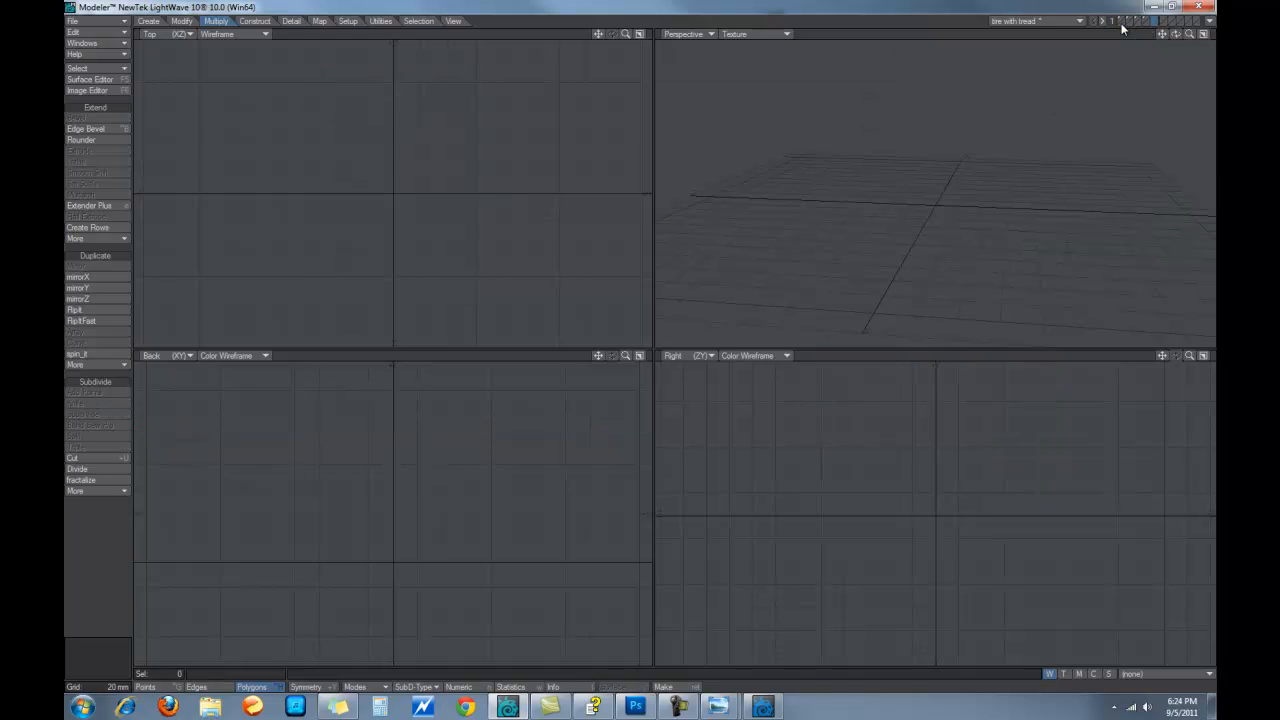
{"action": "left_click", "coordinate": [1122, 28]}
{"action": "key", "text": "t"}
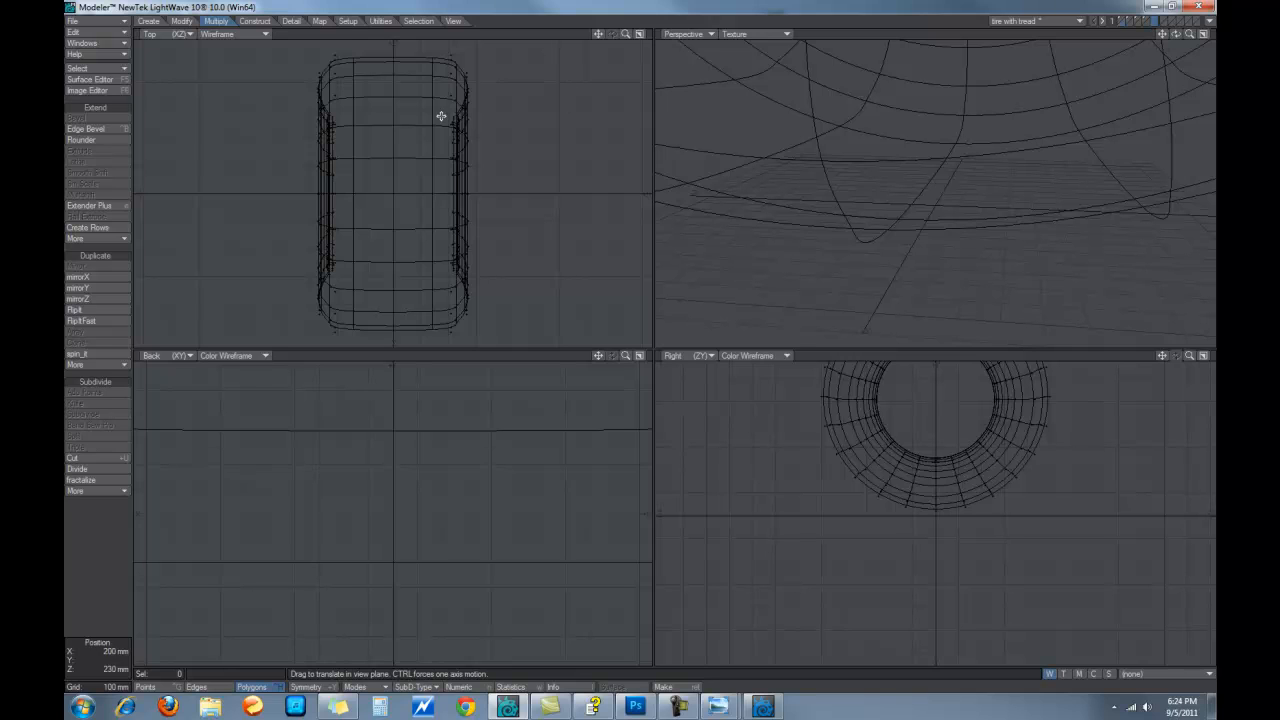
Draw a wide flat box in the Top view, stretched past the view's edges
{"action": "left_click", "coordinate": [148, 21]}
{"action": "left_click", "coordinate": [76, 116]}
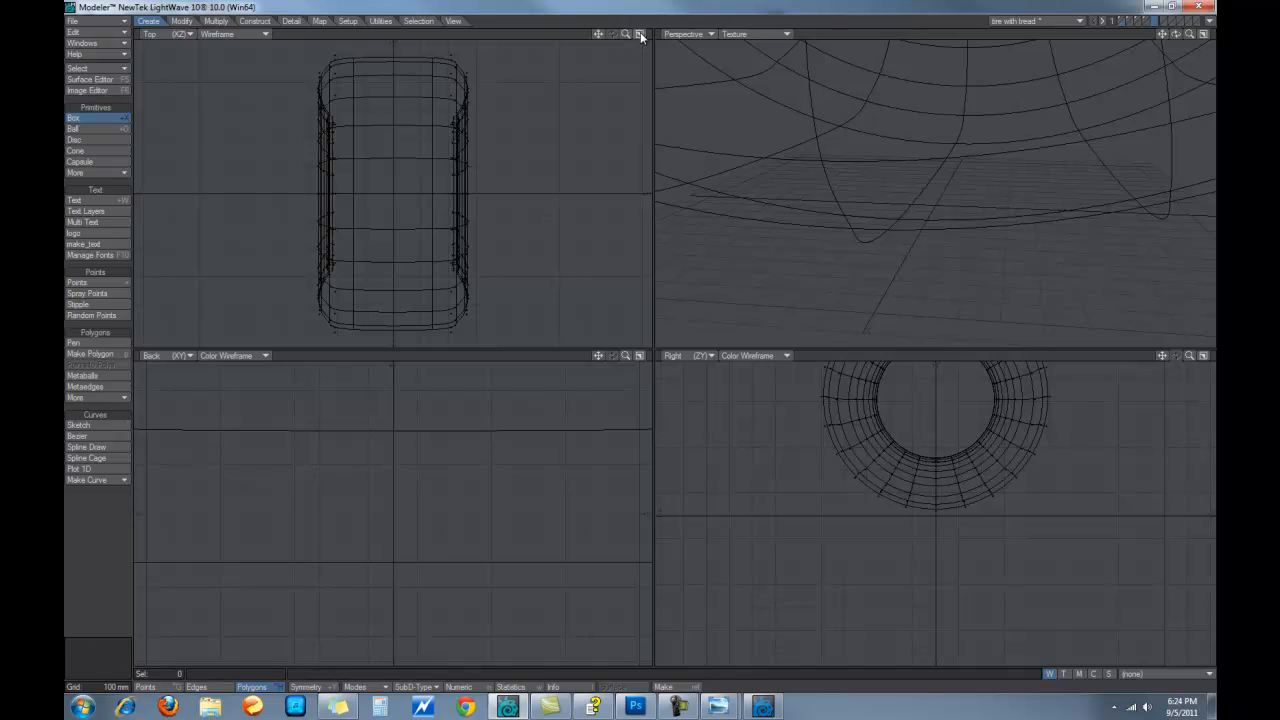
{"action": "left_click_drag", "start_coordinate": [626, 34], "coordinate": [614, 46]}
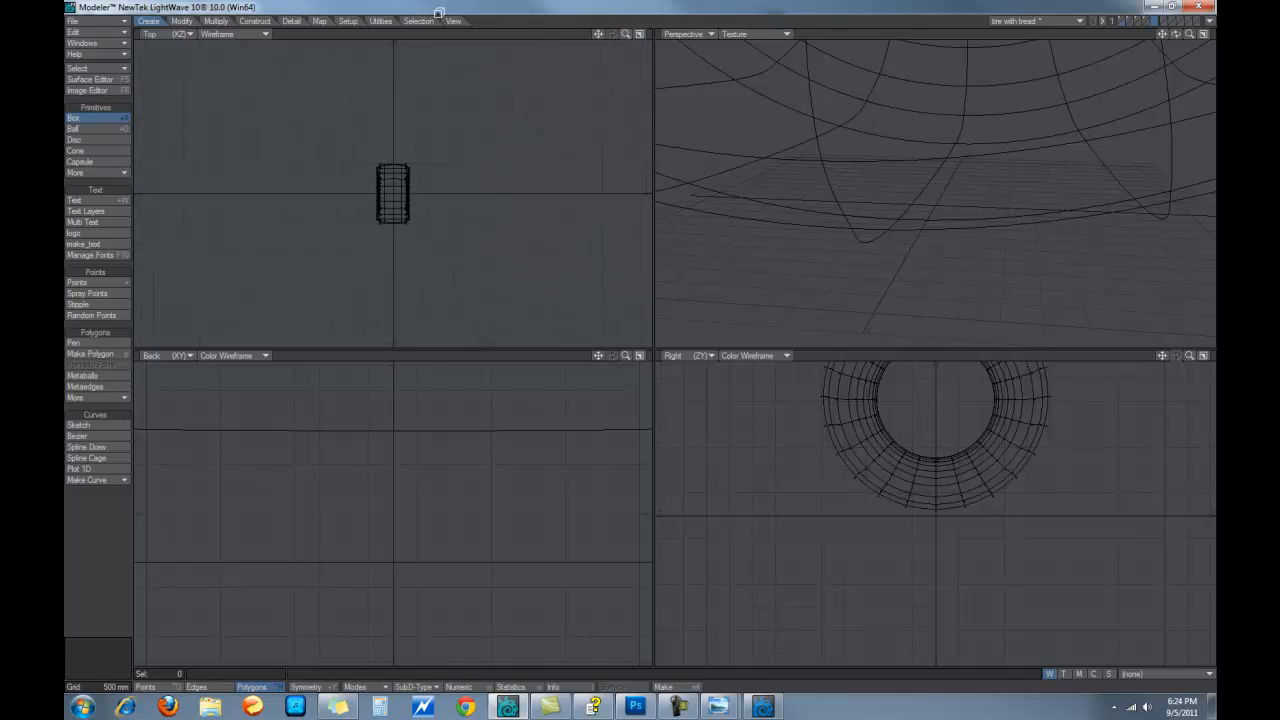
{"action": "left_click_drag", "start_coordinate": [220, 68], "coordinate": [593, 335]}
{"action": "left_click_drag", "start_coordinate": [409, 68], "coordinate": [398, 38]}
{"action": "left_click_drag", "start_coordinate": [221, 184], "coordinate": [198, 184]}
{"action": "left_click_drag", "start_coordinate": [395, 324], "coordinate": [389, 346]}
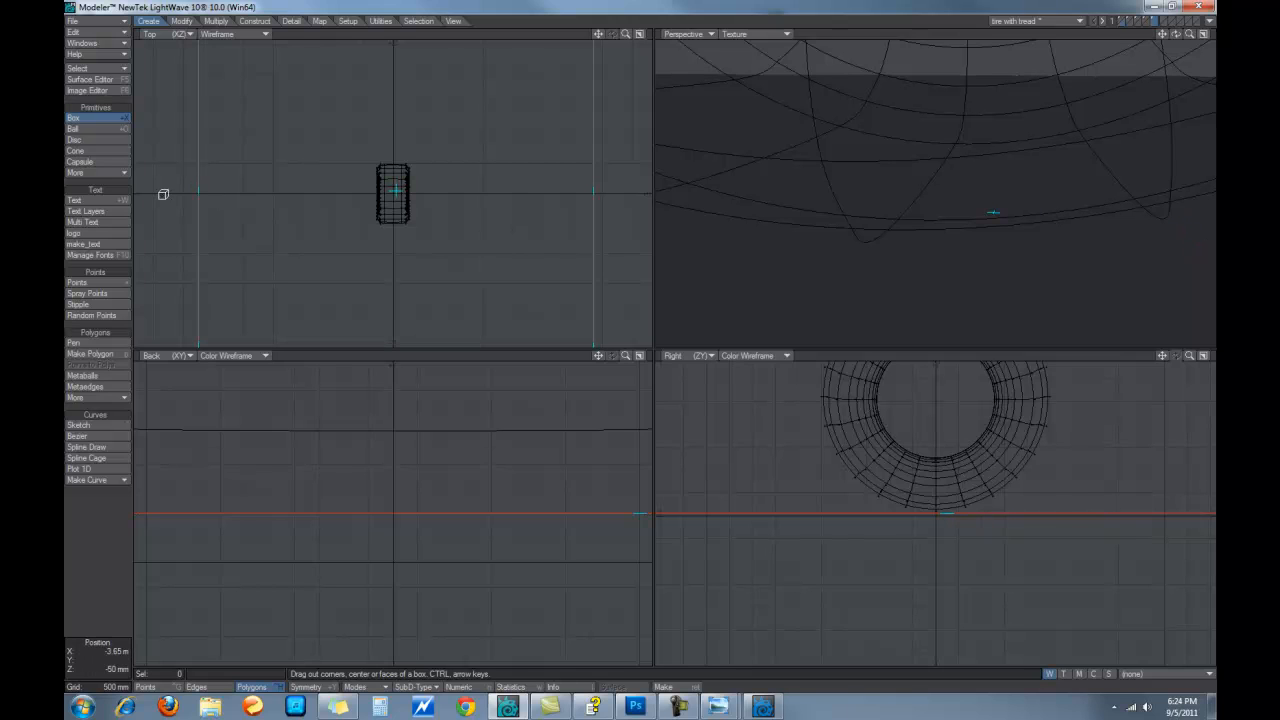
{"action": "left_click_drag", "start_coordinate": [191, 194], "coordinate": [184, 197]}
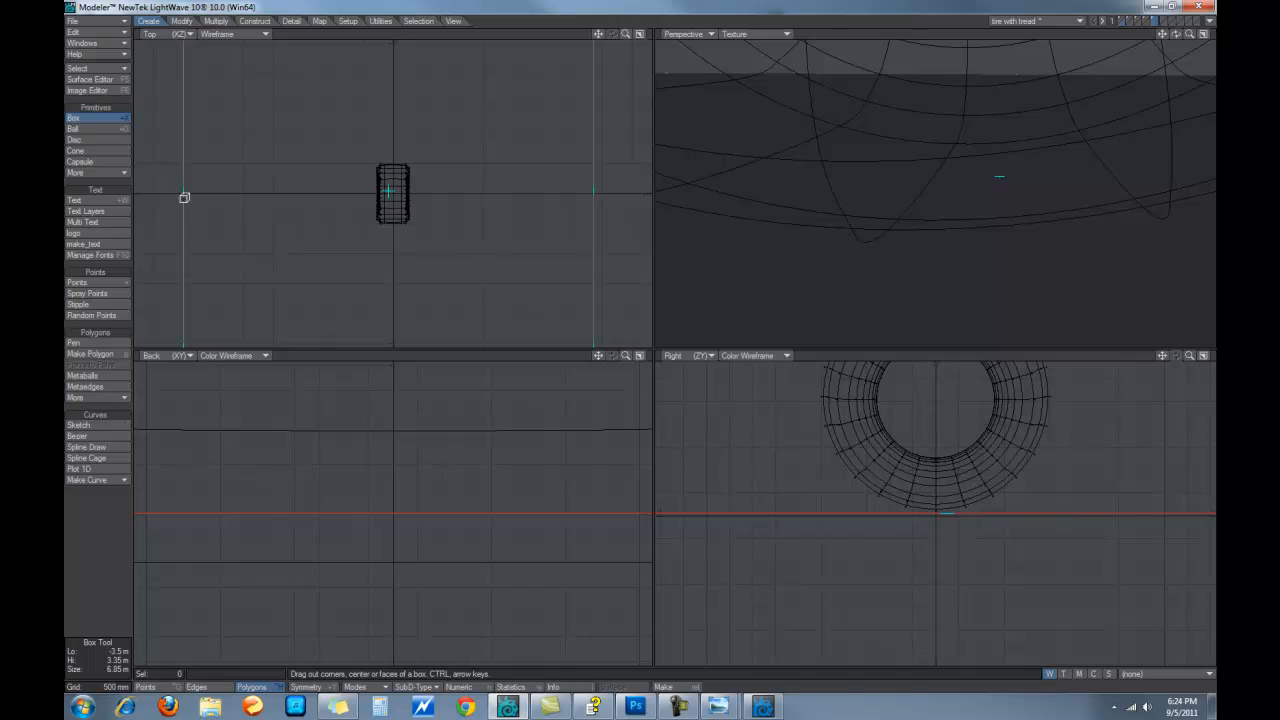
{"action": "left_click_drag", "start_coordinate": [586, 191], "coordinate": [608, 200]}
{"action": "left_click", "coordinate": [112, 122]}
Centre the flat plane on the origin and switch to Points selection mode
{"action": "key", "text": "F2"}
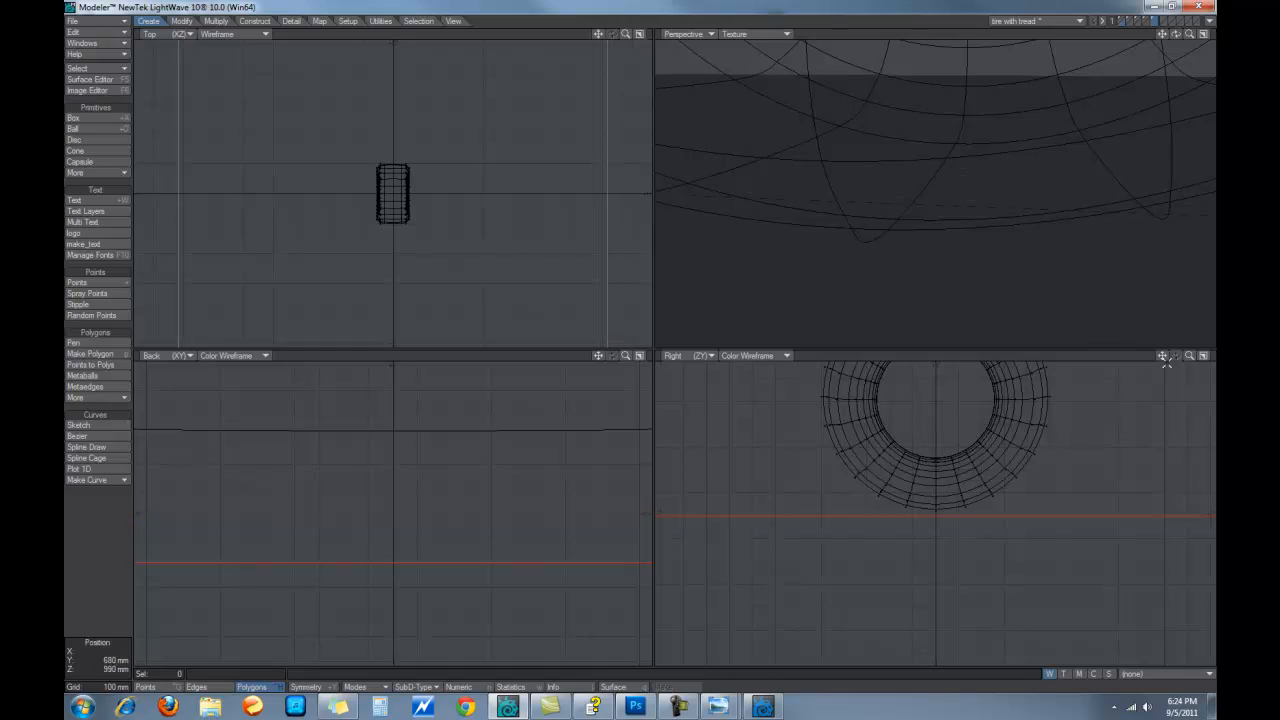
{"action": "left_click_drag", "start_coordinate": [1189, 356], "coordinate": [1074, 356]}
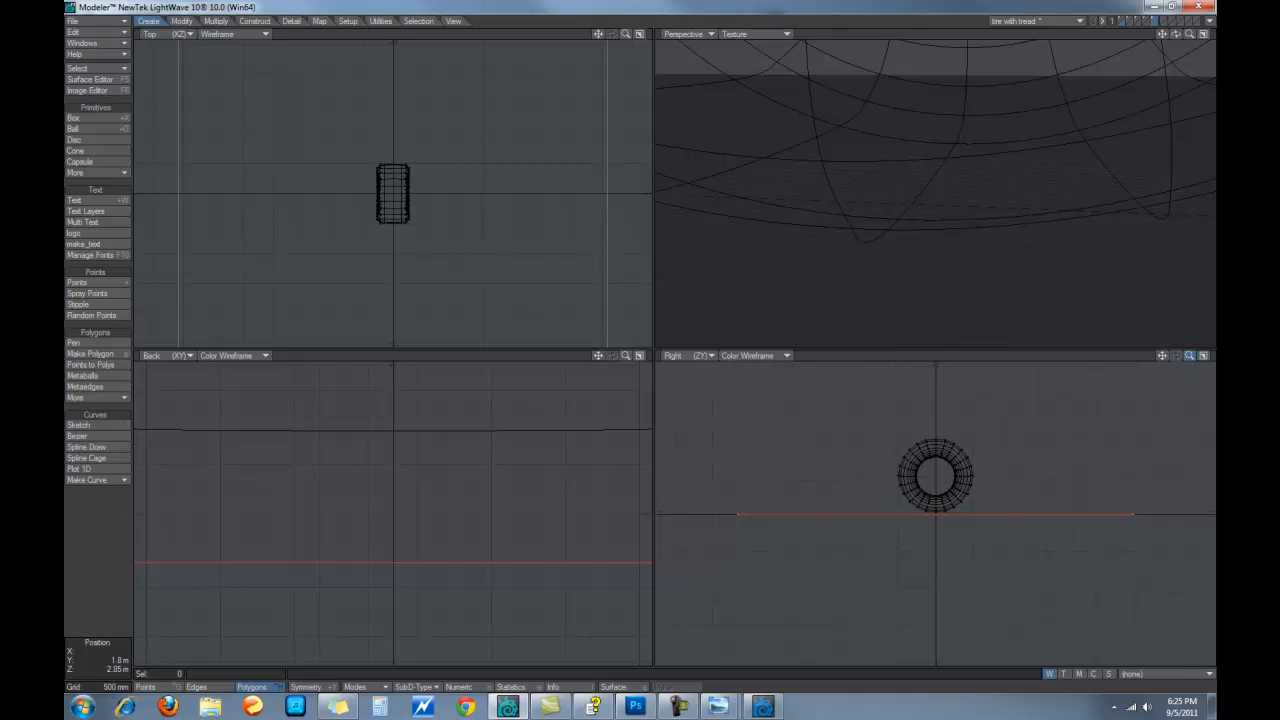
{"action": "key", "text": "ctrl+g"}
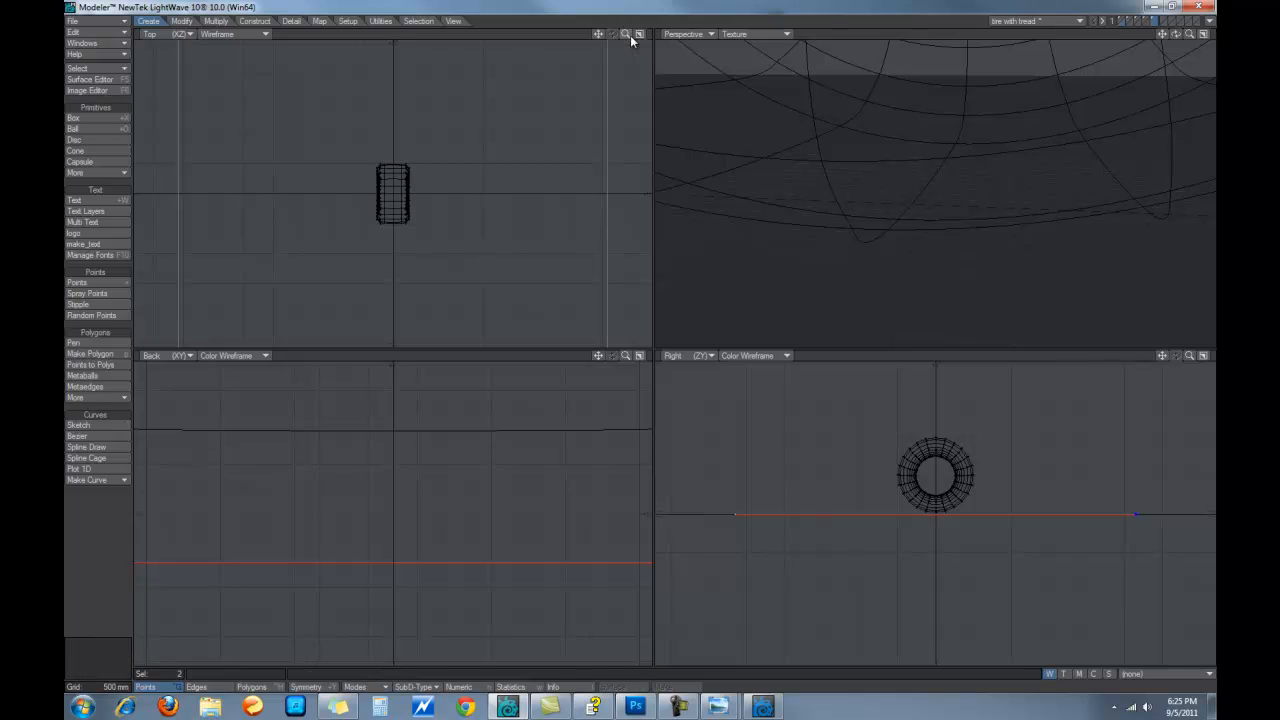
{"action": "left_click_drag", "start_coordinate": [625, 34], "coordinate": [620, 34]}
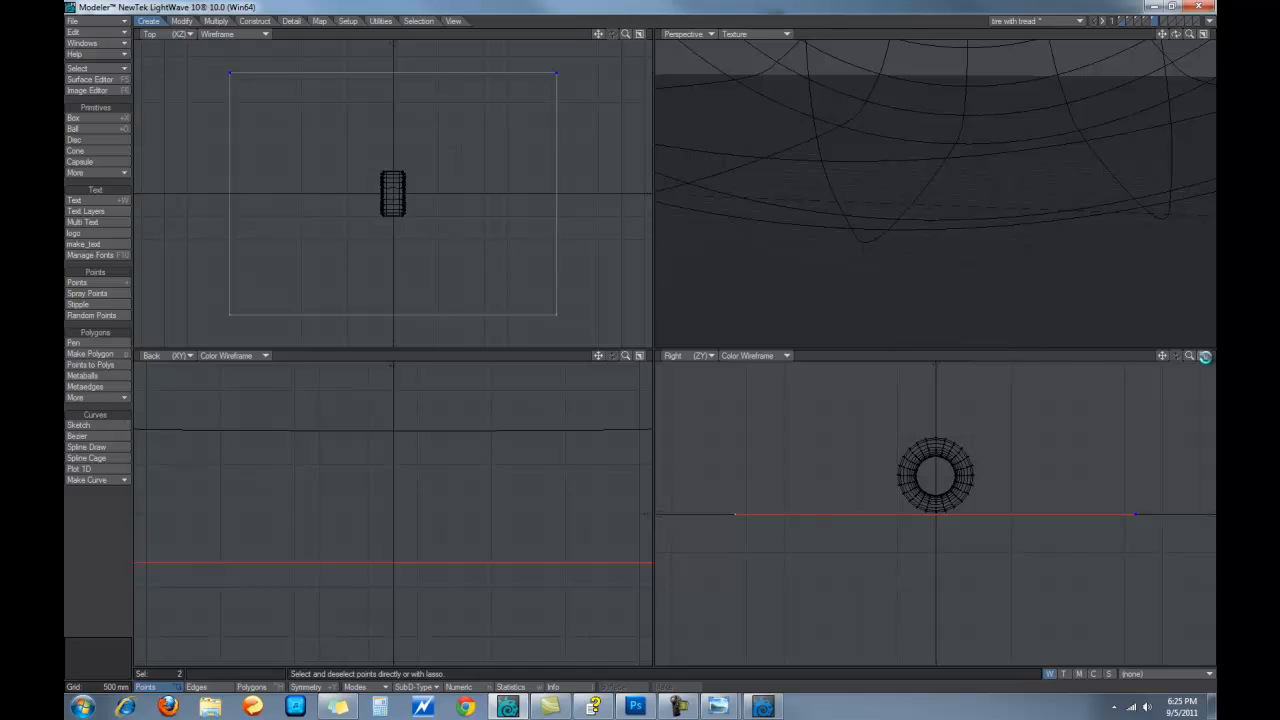
In the maximized Right view, extend the plane's back edge up into a tall curved wall
{"action": "left_click", "coordinate": [1203, 355]}
{"action": "left_click_drag", "start_coordinate": [1166, 38], "coordinate": [1079, 45]}
{"action": "key", "text": "t"}
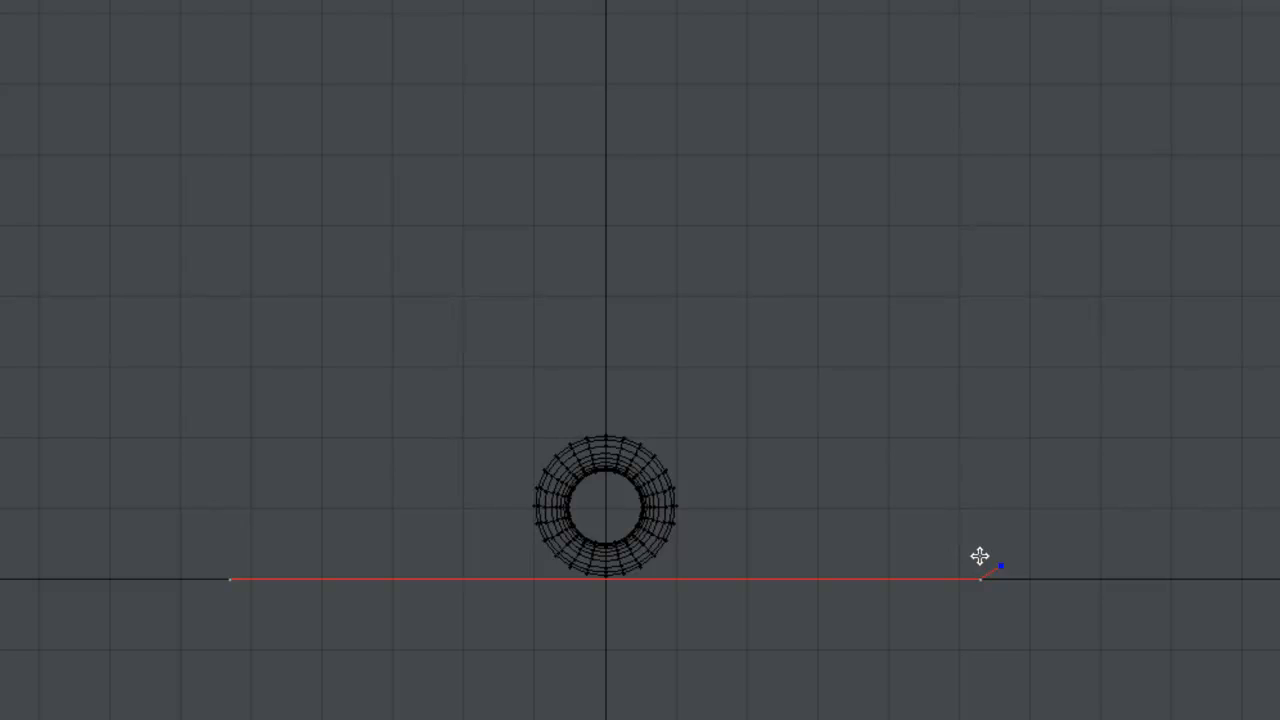
{"action": "left_click_drag", "start_coordinate": [1007, 563], "coordinate": [1020, 555]}
{"action": "left_click_drag", "start_coordinate": [1014, 531], "coordinate": [1075, 5]}
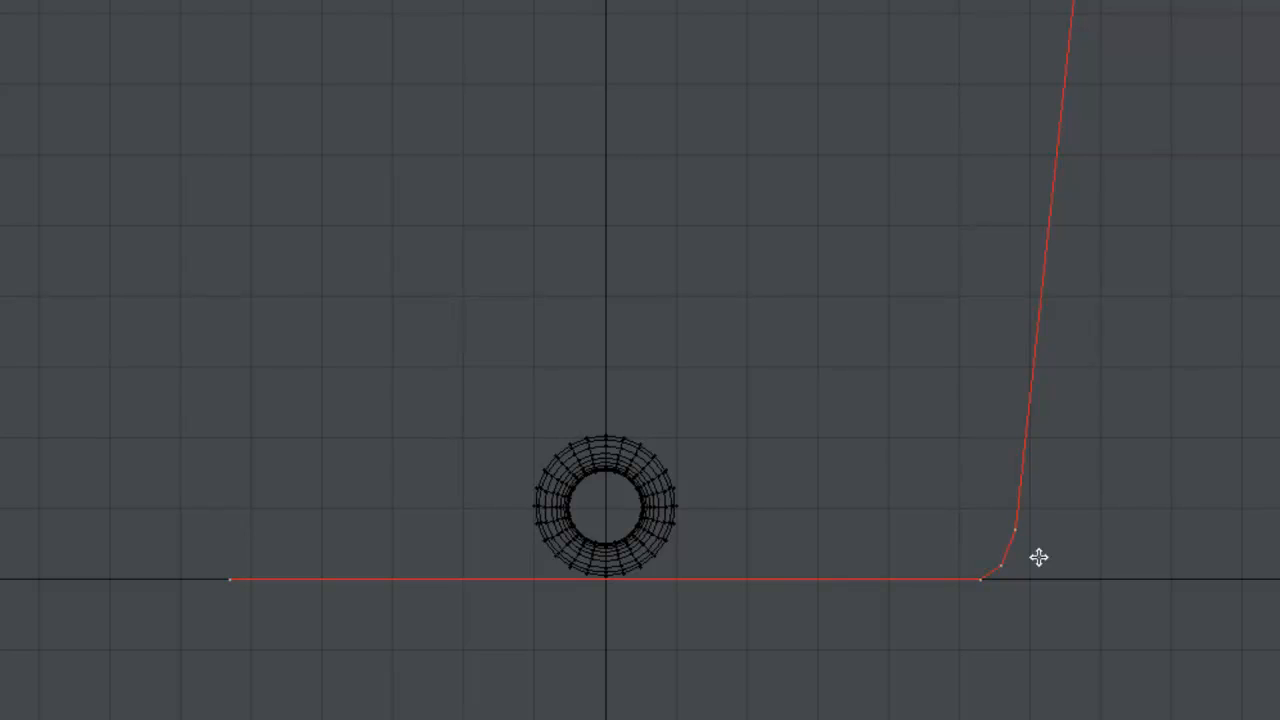
{"action": "scroll", "coordinate": [765, 568], "scroll_direction": "down", "scroll_amount": 4}
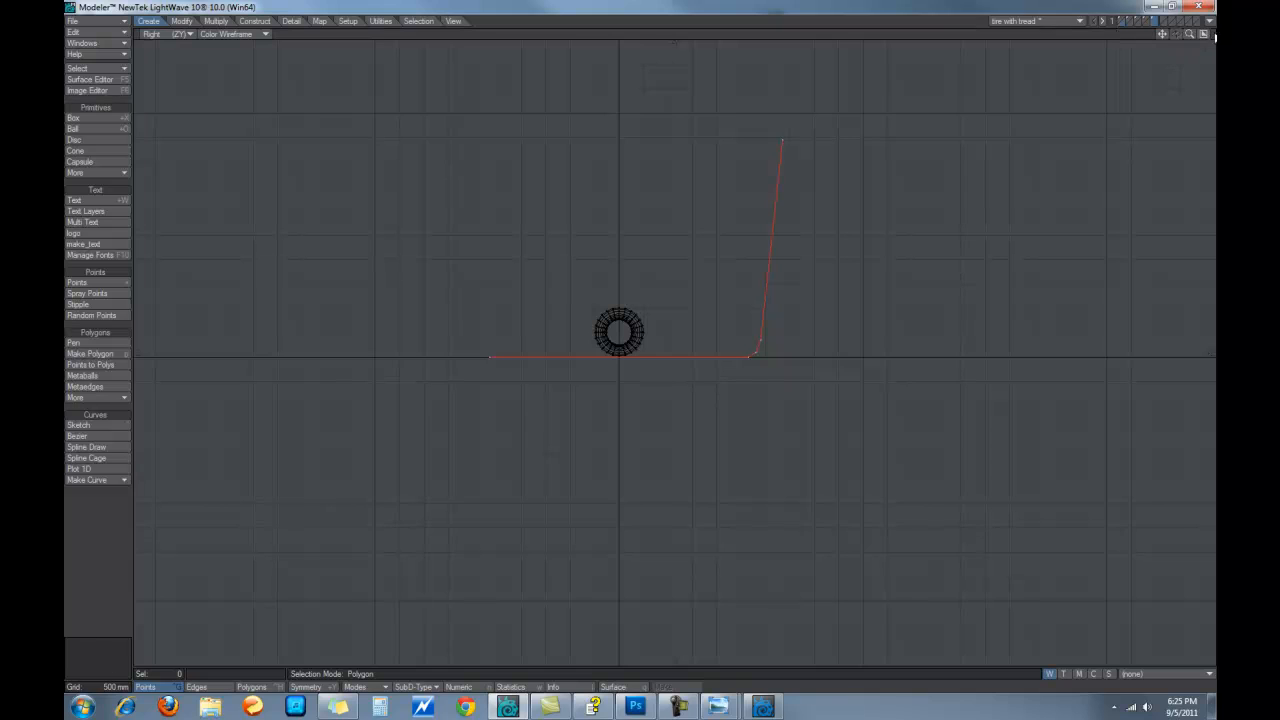
Restore the four-view layout and zoom the perspective view out to show the tire
{"action": "left_click", "coordinate": [1204, 35]}
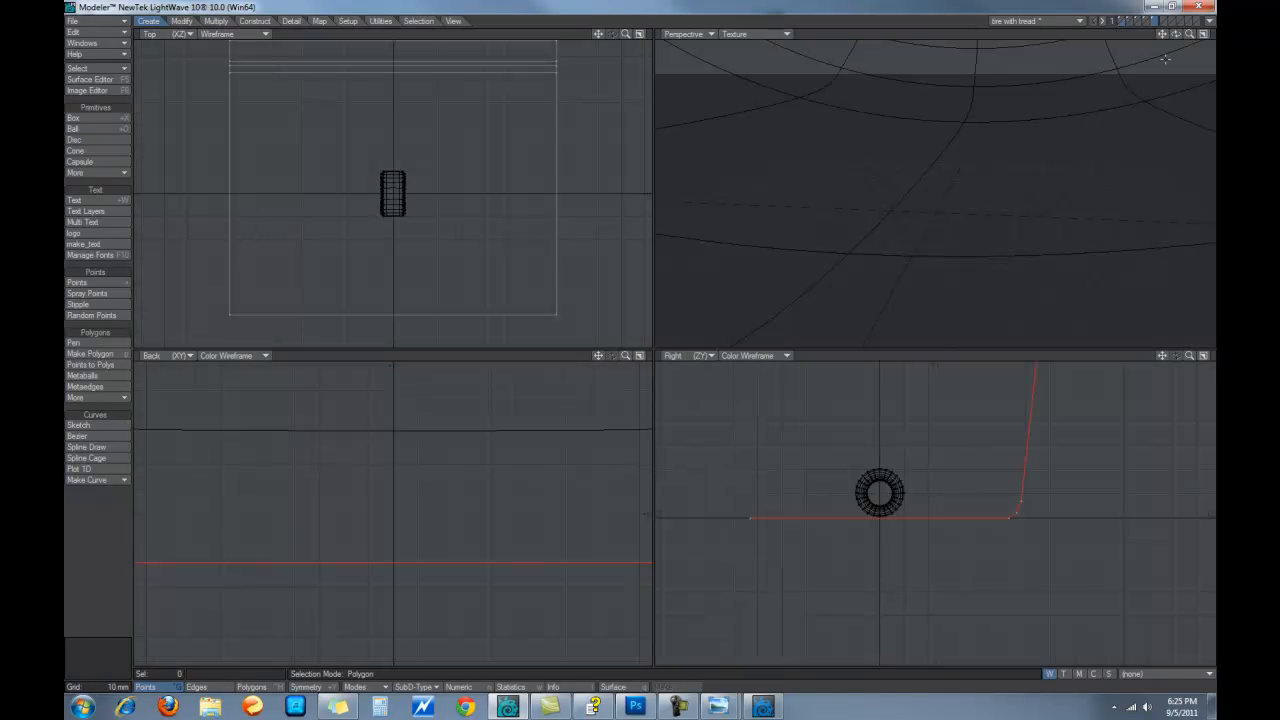
{"action": "left_click_drag", "start_coordinate": [1193, 37], "coordinate": [1138, 70]}
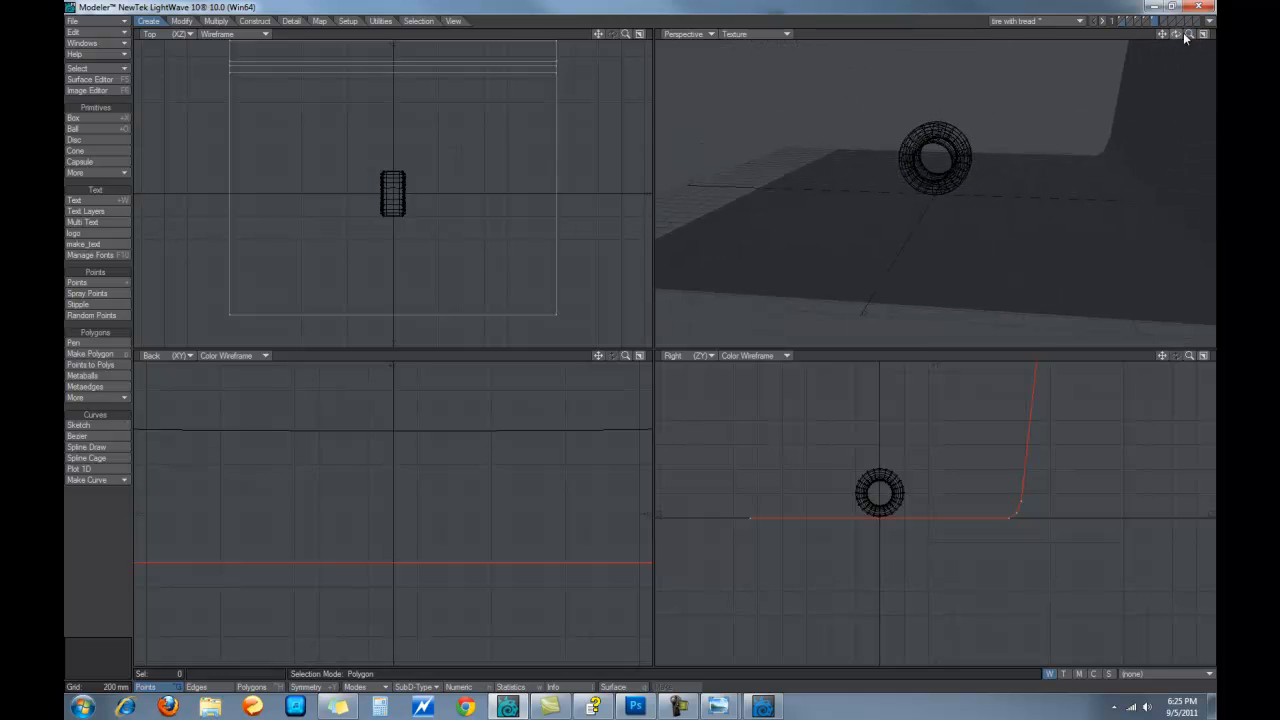
{"action": "left_click_drag", "start_coordinate": [1188, 35], "coordinate": [1092, 42]}
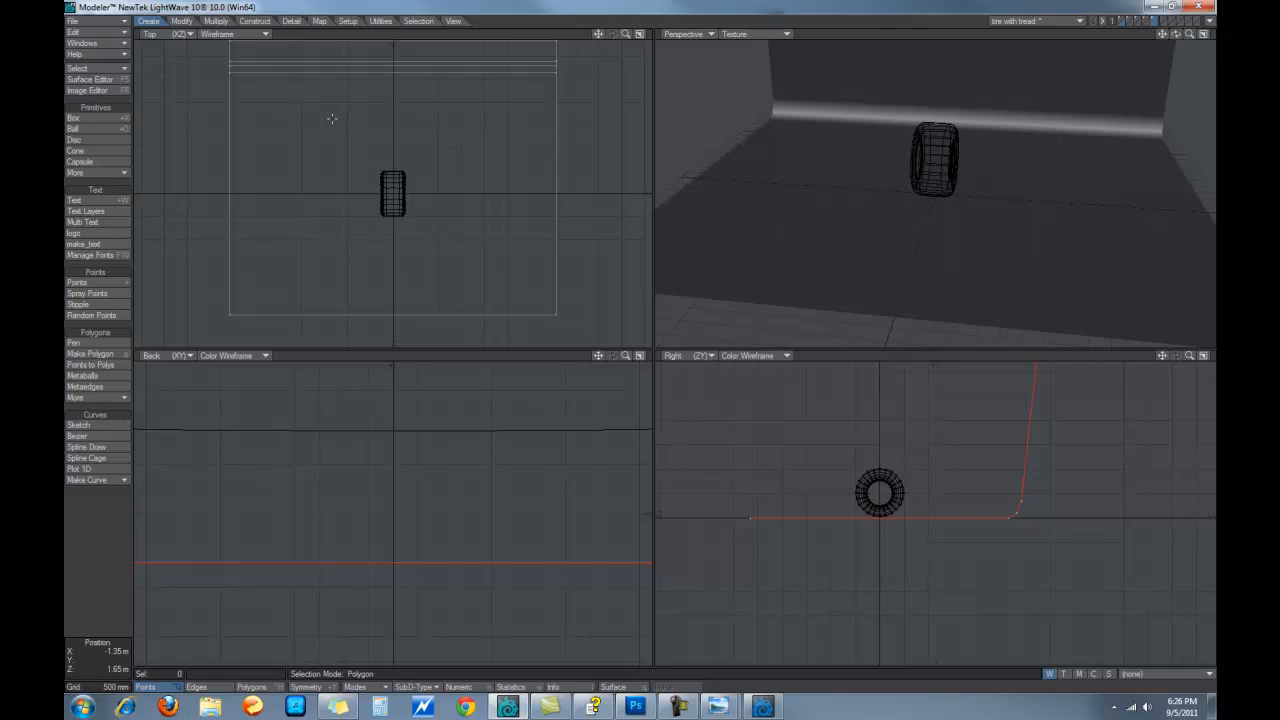
{"action": "key", "text": "q"}
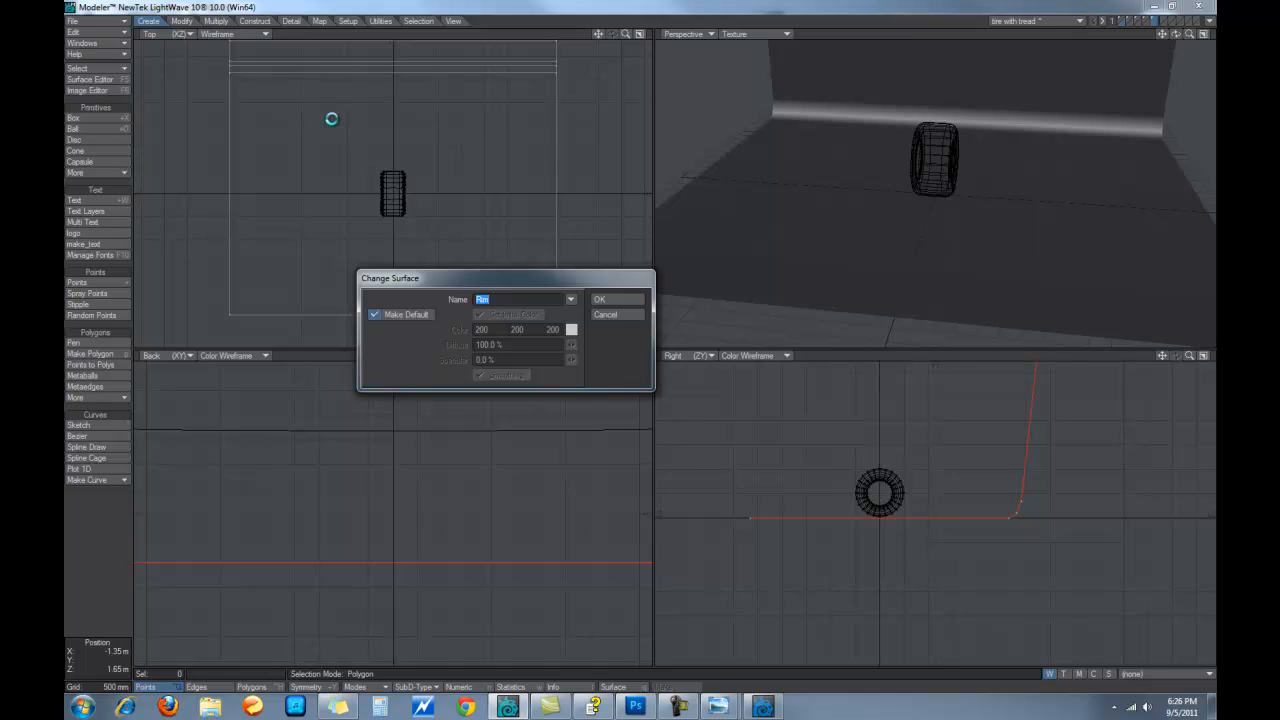
Give the backdrop a Floor surface coloured 185, 135, 85, then return to Layout
{"action": "type", "text": "R"}
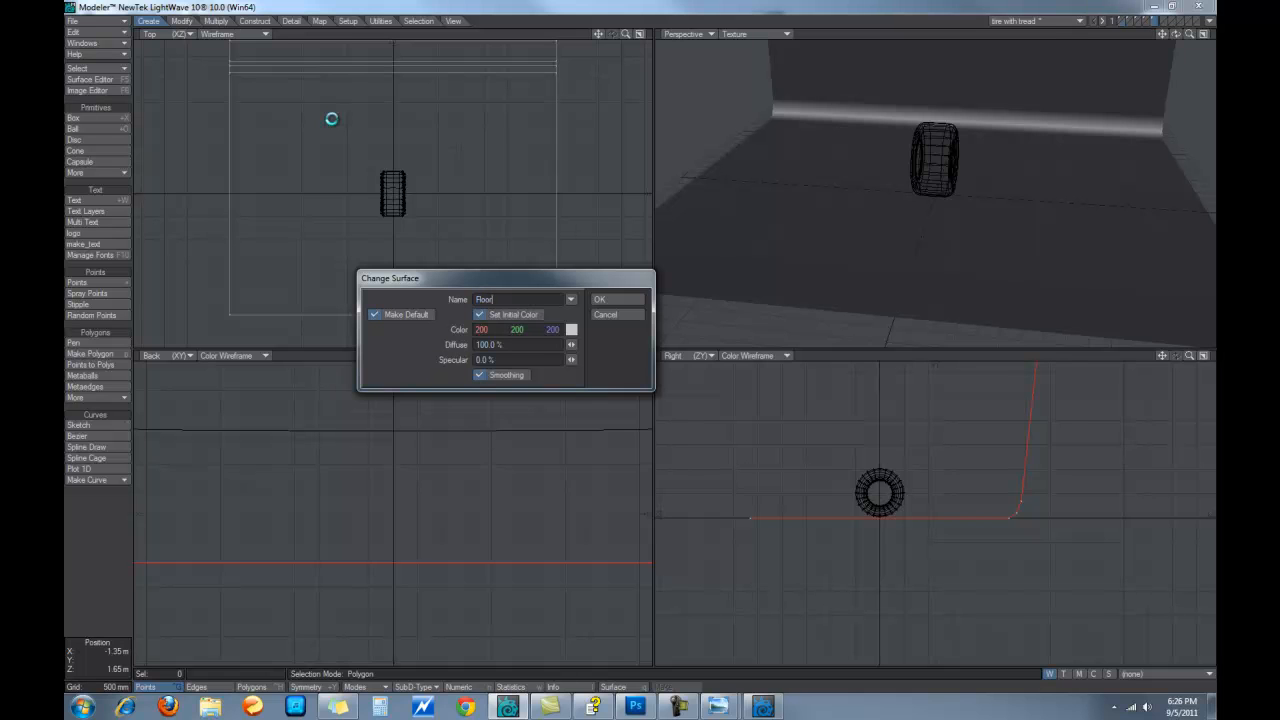
{"action": "left_click", "coordinate": [571, 331]}
{"action": "left_click", "coordinate": [529, 327]}
{"action": "mouse_move", "coordinate": [664, 343]}
{"action": "left_mouse_down"}
{"action": "mouse_move", "coordinate": [665, 382]}
{"action": "mouse_move", "coordinate": [666, 362]}
{"action": "left_mouse_up"}
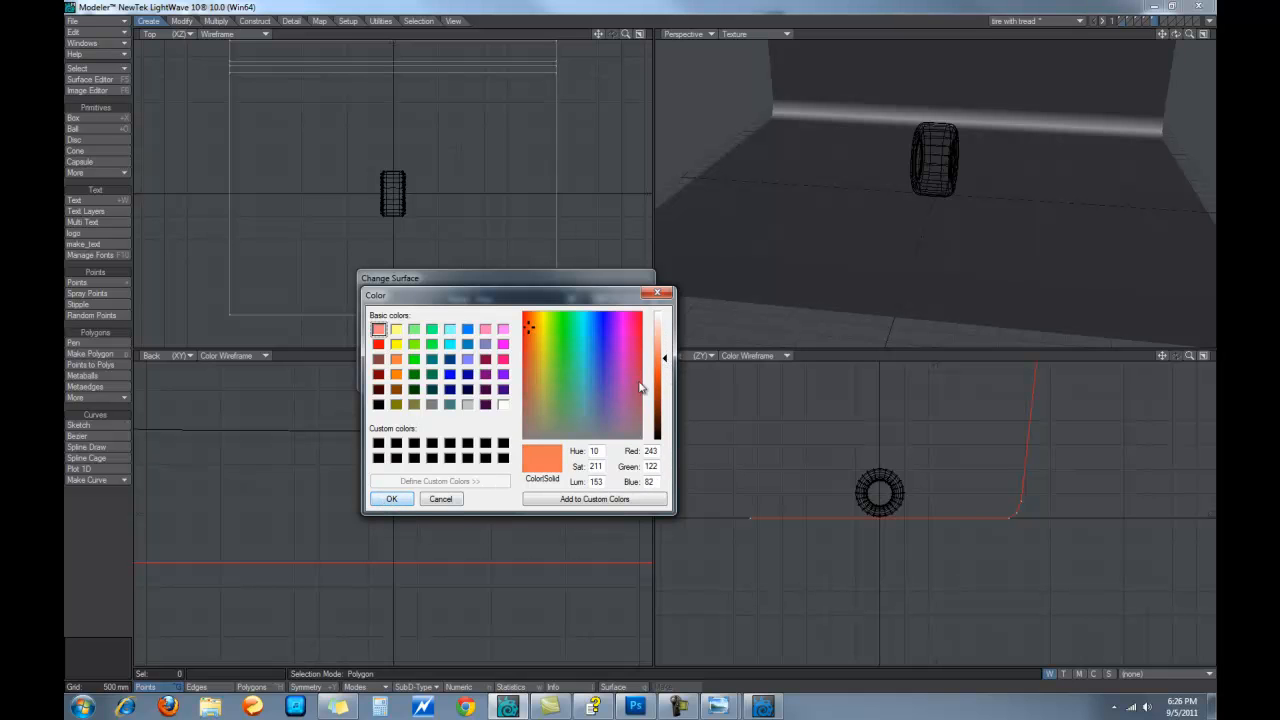
{"action": "left_click_drag", "start_coordinate": [530, 328], "coordinate": [533, 386]}
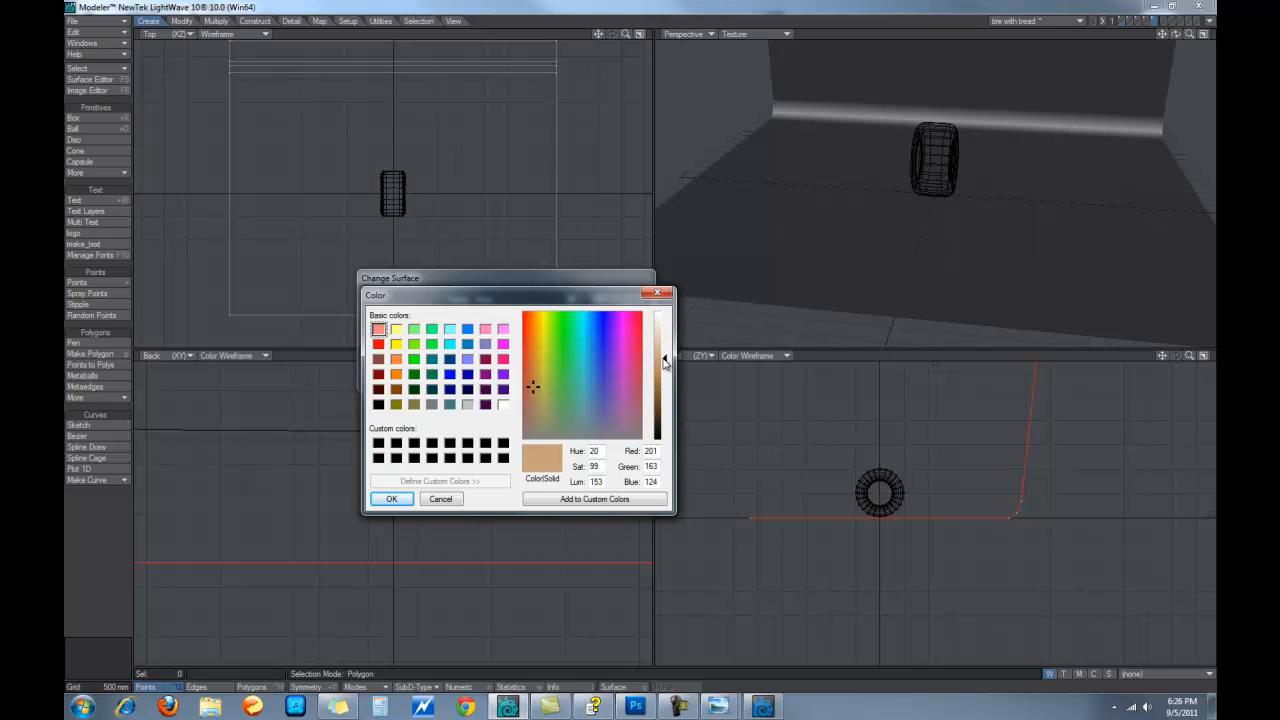
{"action": "left_click_drag", "start_coordinate": [666, 358], "coordinate": [667, 375]}
{"action": "left_click", "coordinate": [391, 499]}
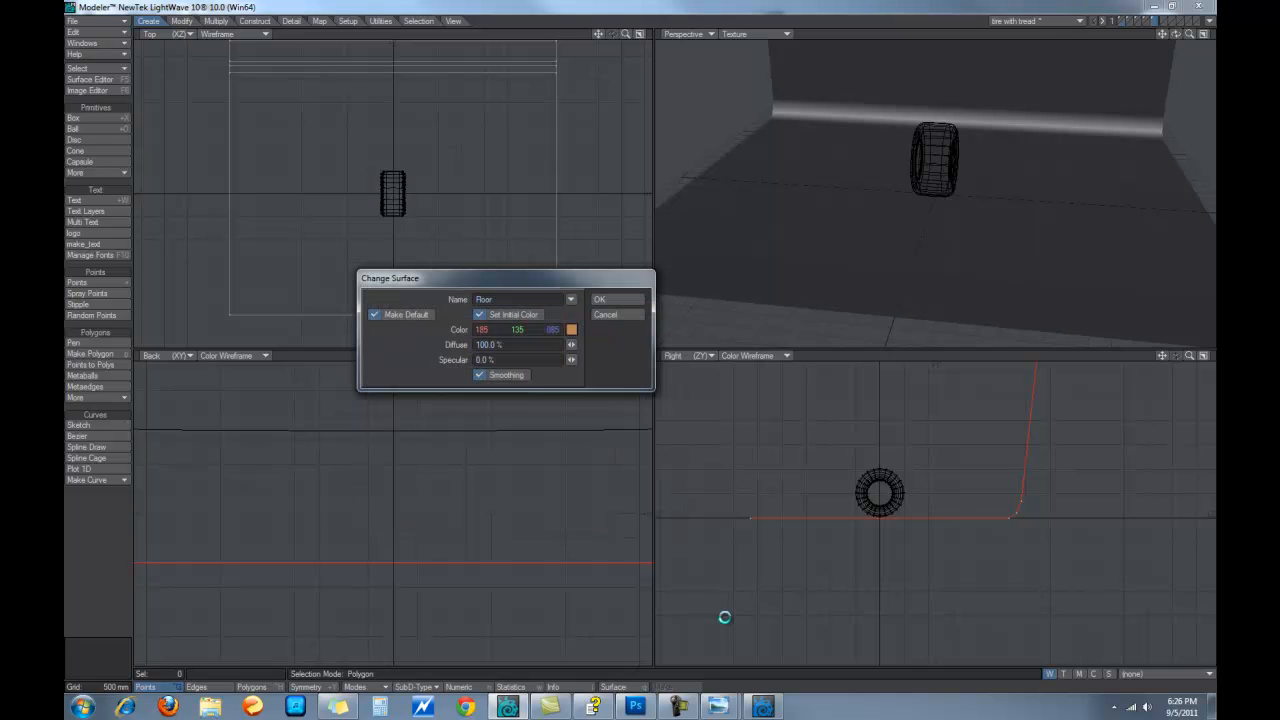
{"action": "left_click", "coordinate": [603, 299]}
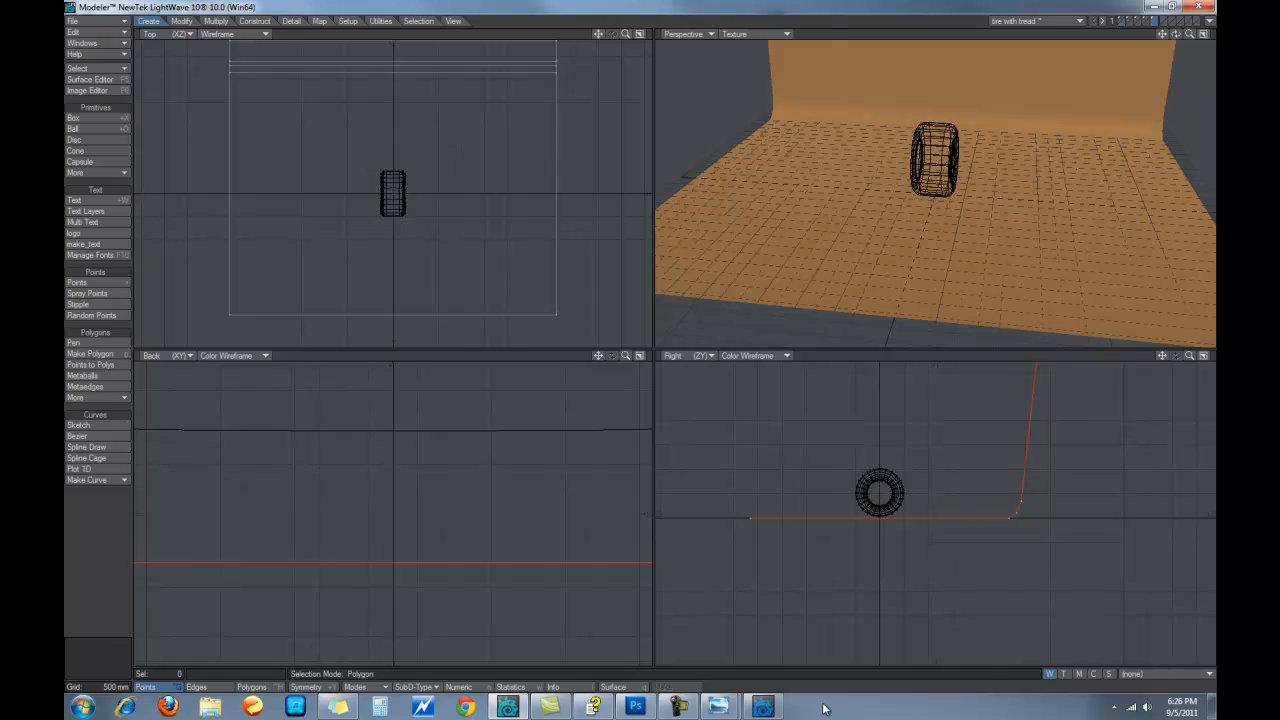
{"action": "left_click", "coordinate": [765, 707]}
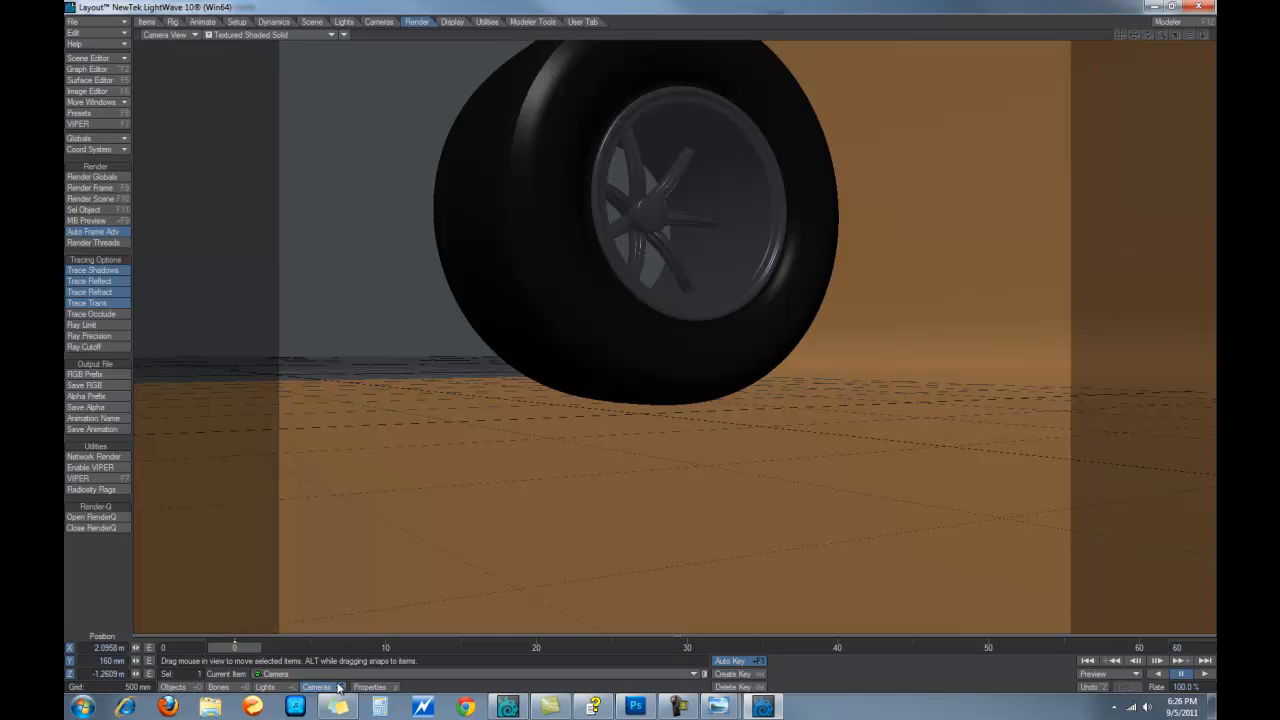
Raise the camera higher above the floor and tilt it to look slightly down
{"action": "key", "text": "y"}
{"action": "left_click_drag", "start_coordinate": [731, 396], "coordinate": [640, 340]}
{"action": "key", "text": "t"}
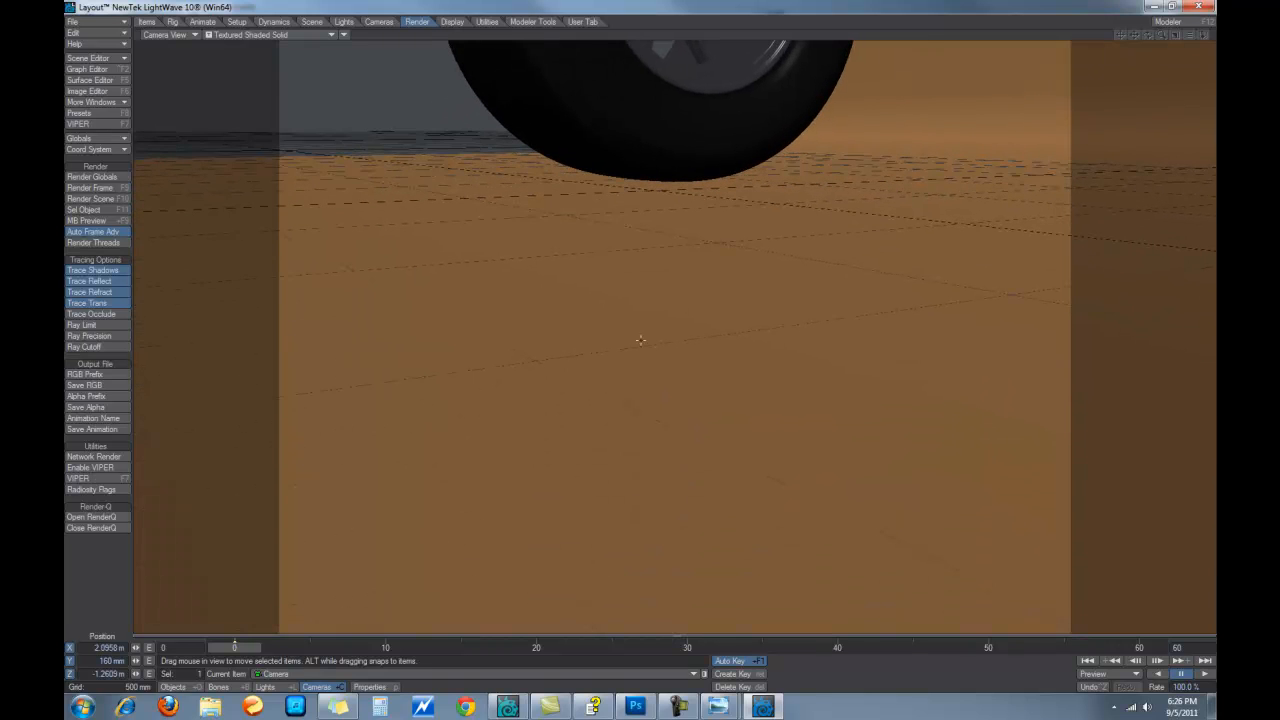
{"action": "right_click_drag", "start_coordinate": [735, 380], "coordinate": [735, 284]}
{"action": "key", "text": "y"}
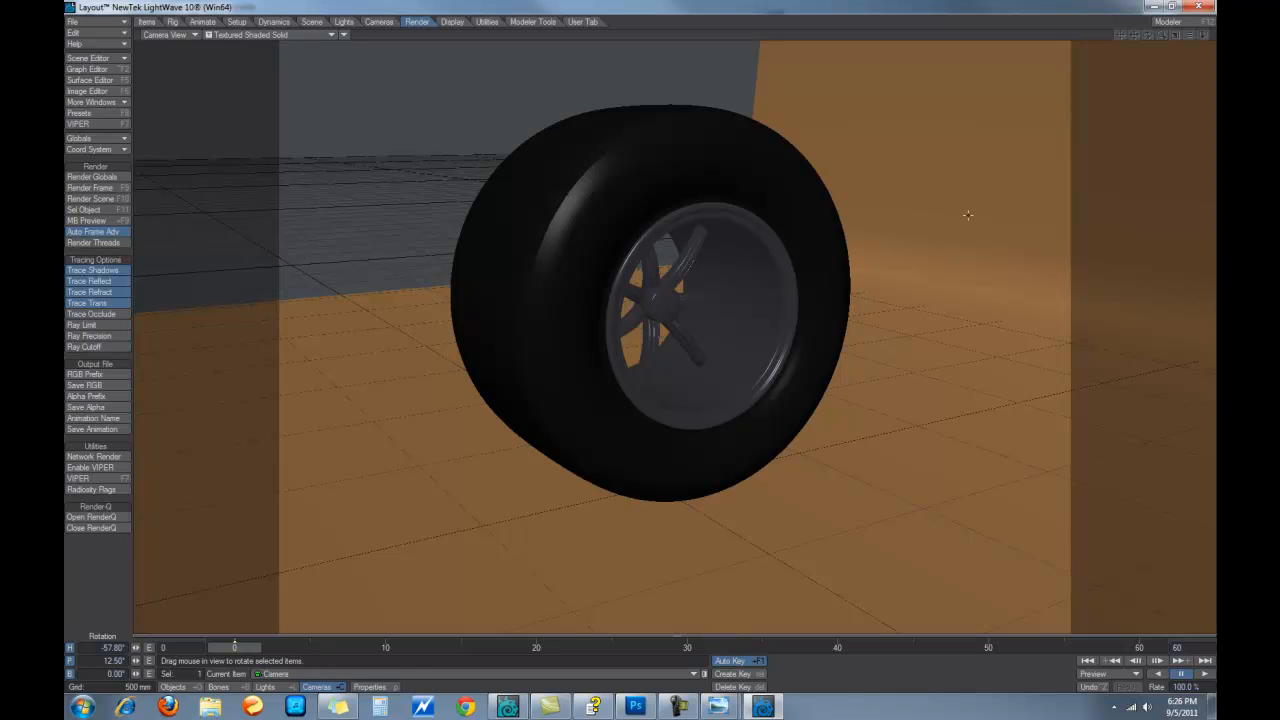
Rotate the Layer5 backdrop to heading -56.6° in Top view, then return to Camera View
{"action": "key", "text": "shift+o"}
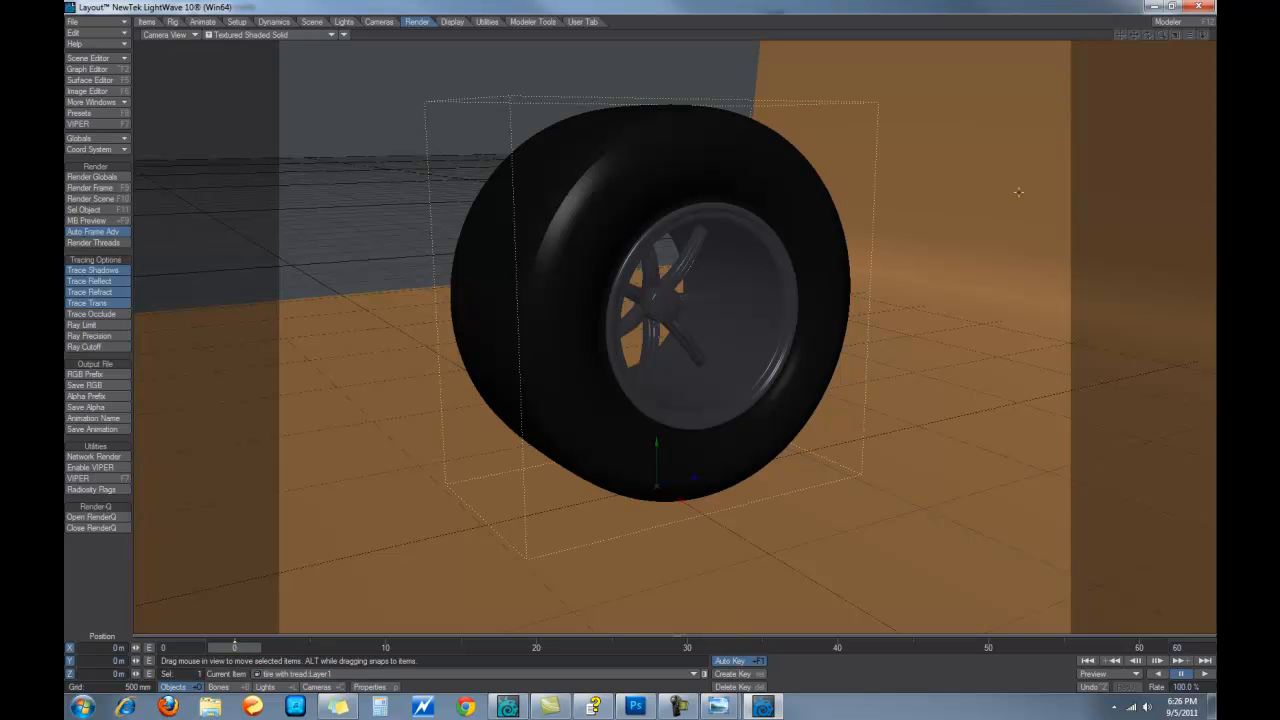
{"action": "left_click", "coordinate": [283, 477]}
{"action": "key", "text": "2"}
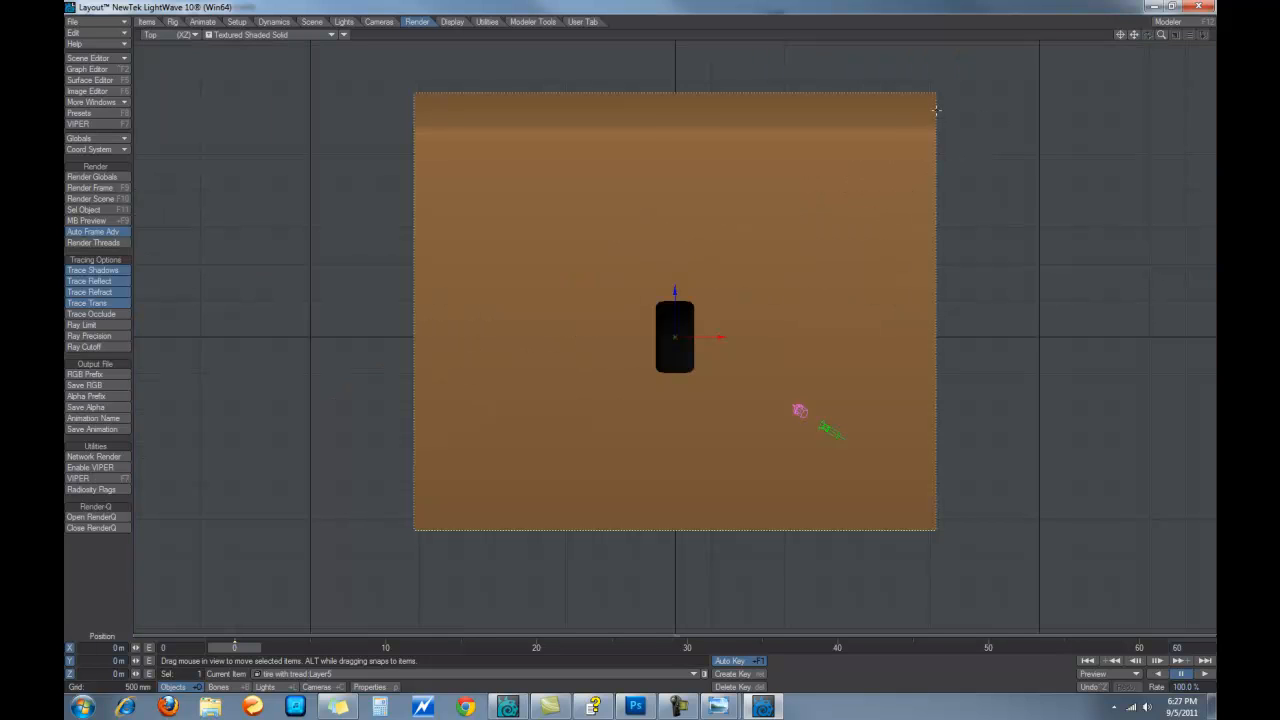
{"action": "key", "text": "y"}
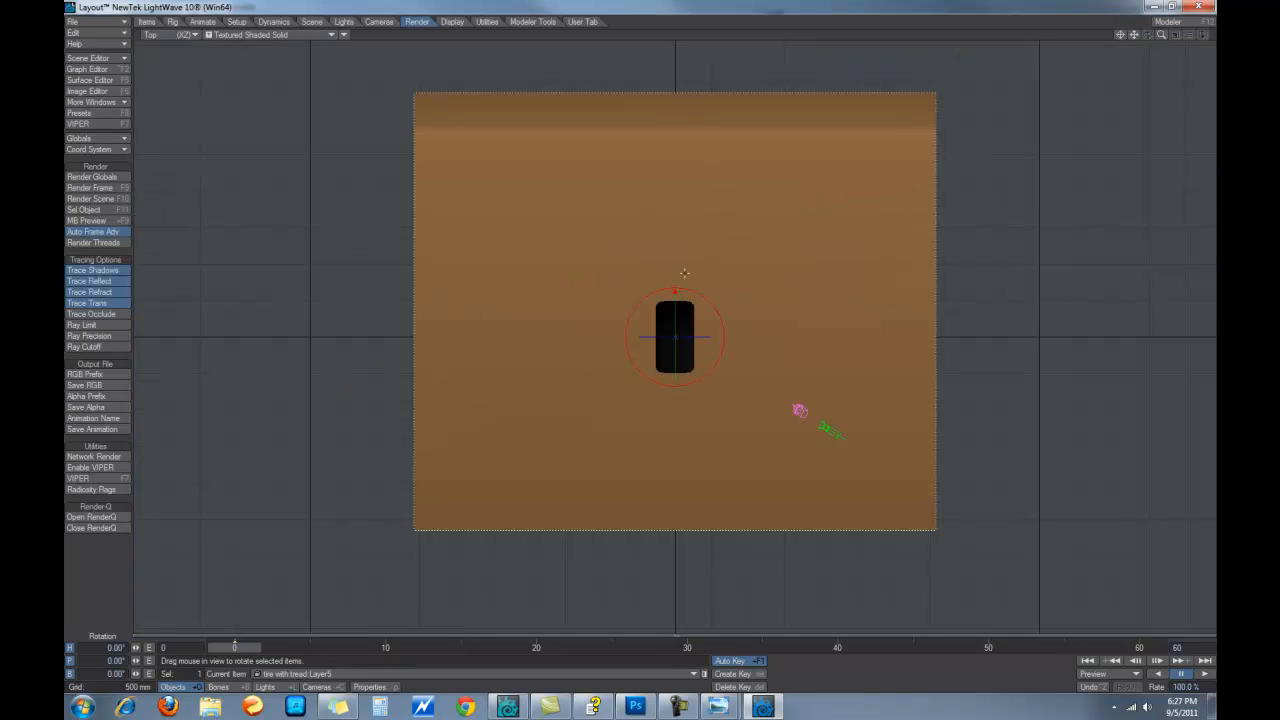
{"action": "left_click_drag", "start_coordinate": [675, 290], "coordinate": [635, 312]}
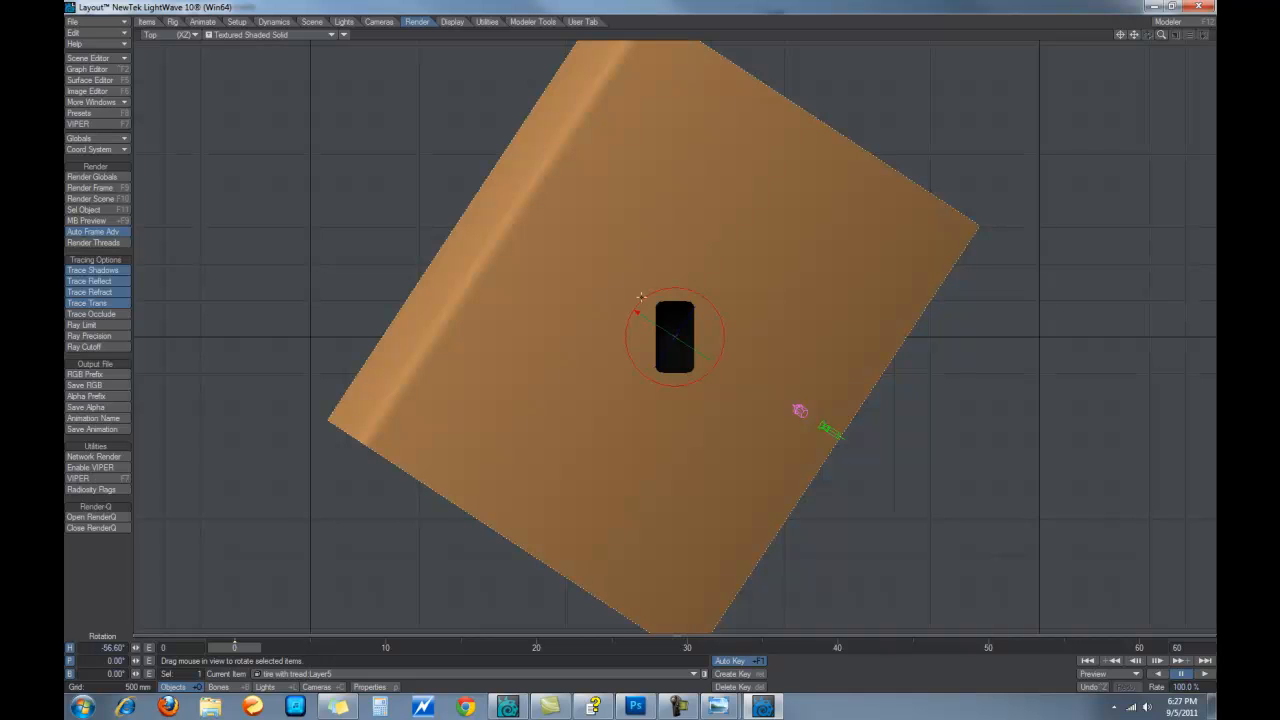
{"action": "key", "text": "6"}
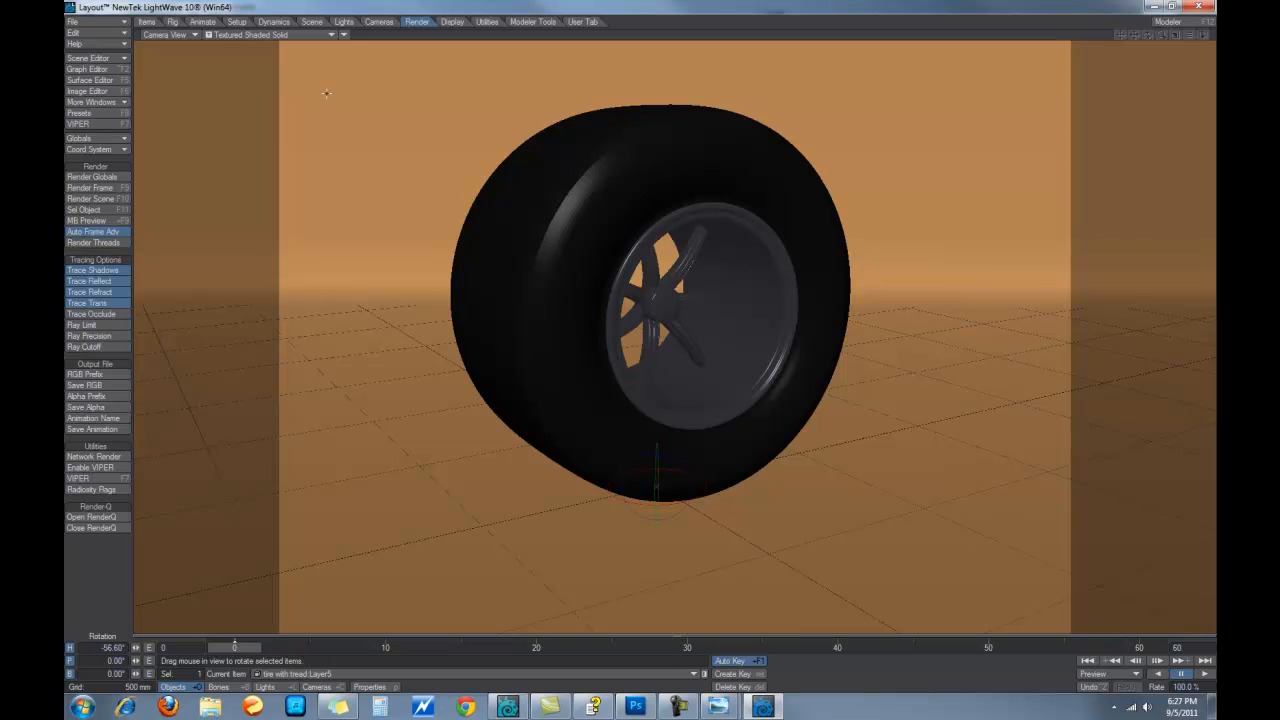
Render a test frame of the wheel, then dismiss the render status and close the image viewer
{"action": "left_click", "coordinate": [84, 189]}
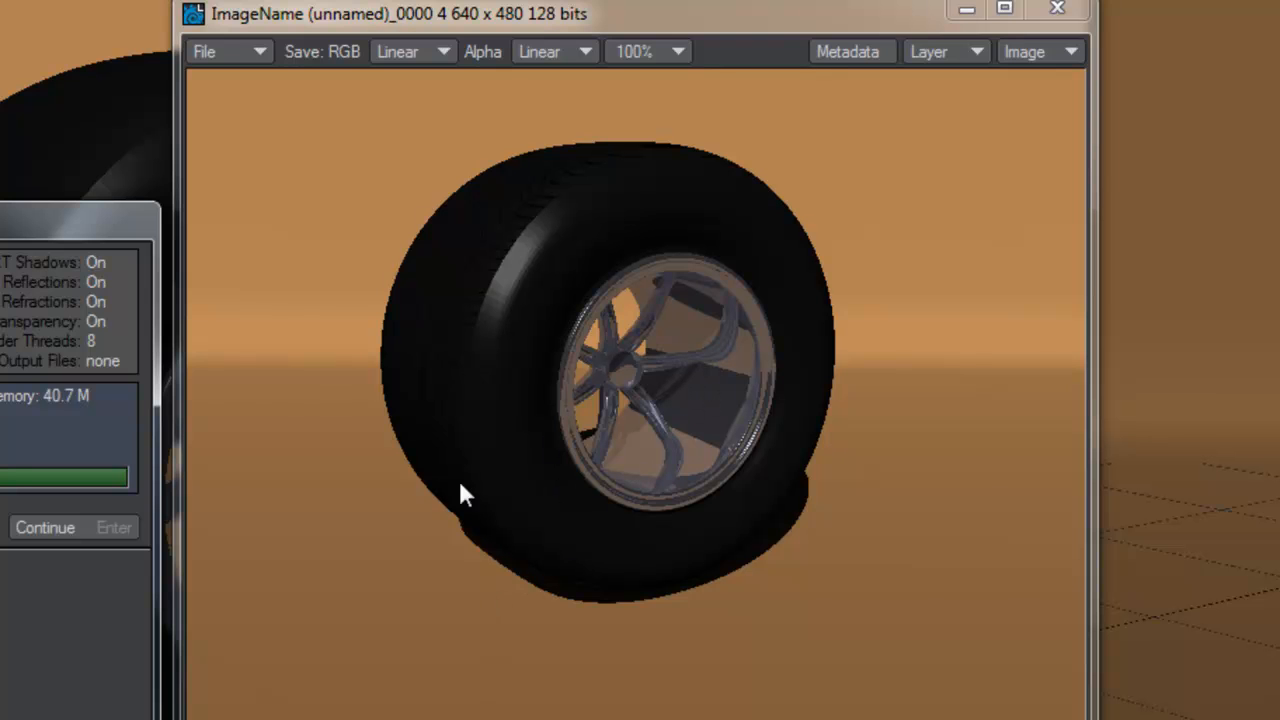
{"action": "left_click", "coordinate": [95, 526]}
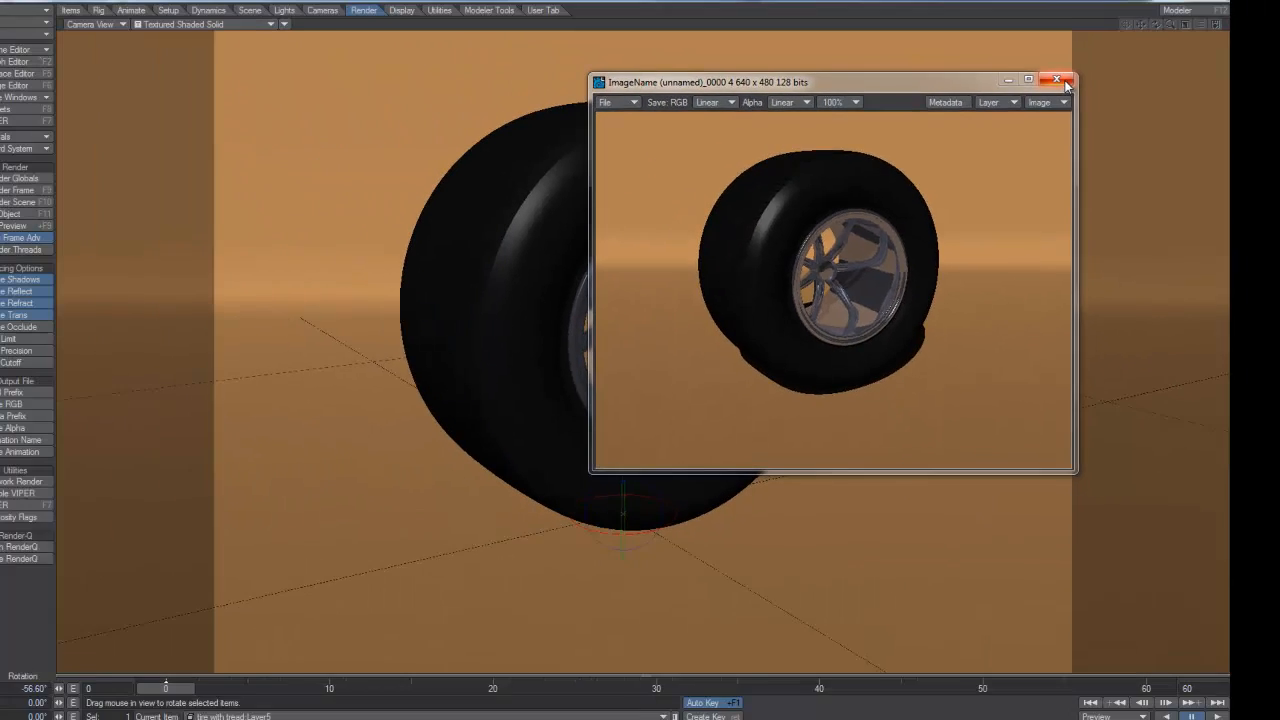
{"action": "left_click", "coordinate": [1068, 10]}
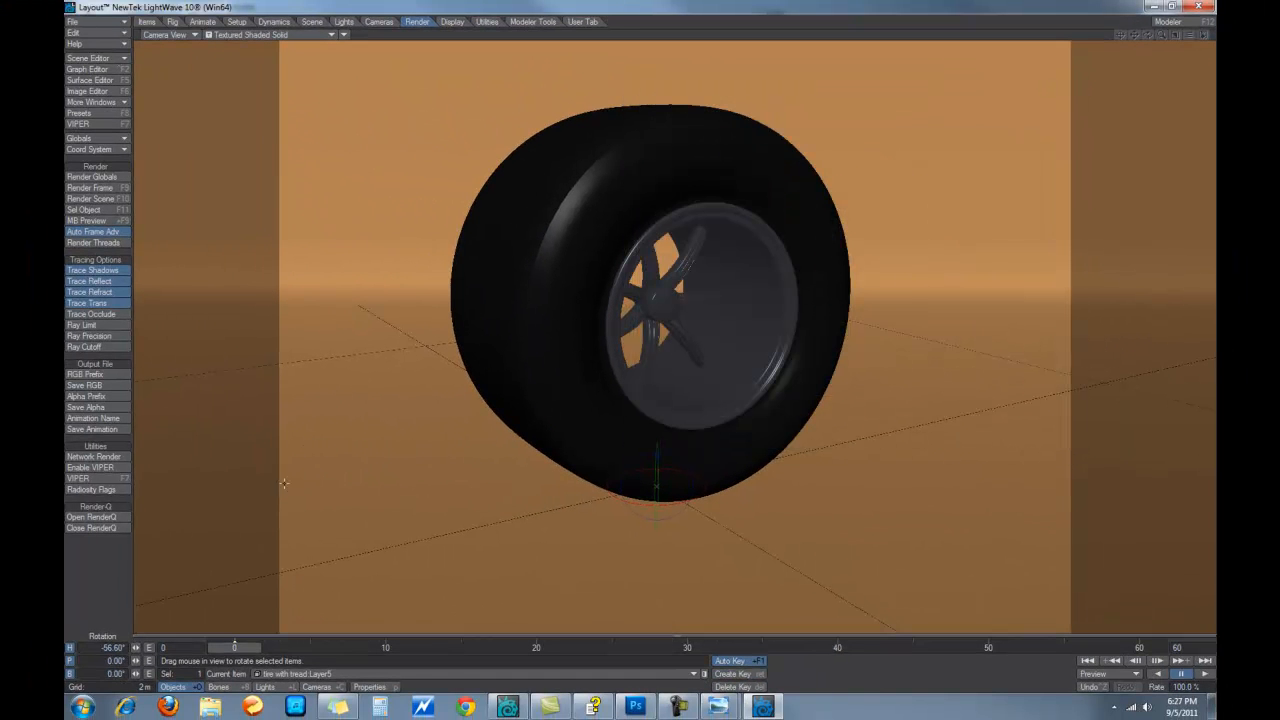
In the Surface Editor, lower the Mag and Hub reflection to about 39%
{"action": "left_click", "coordinate": [90, 80]}
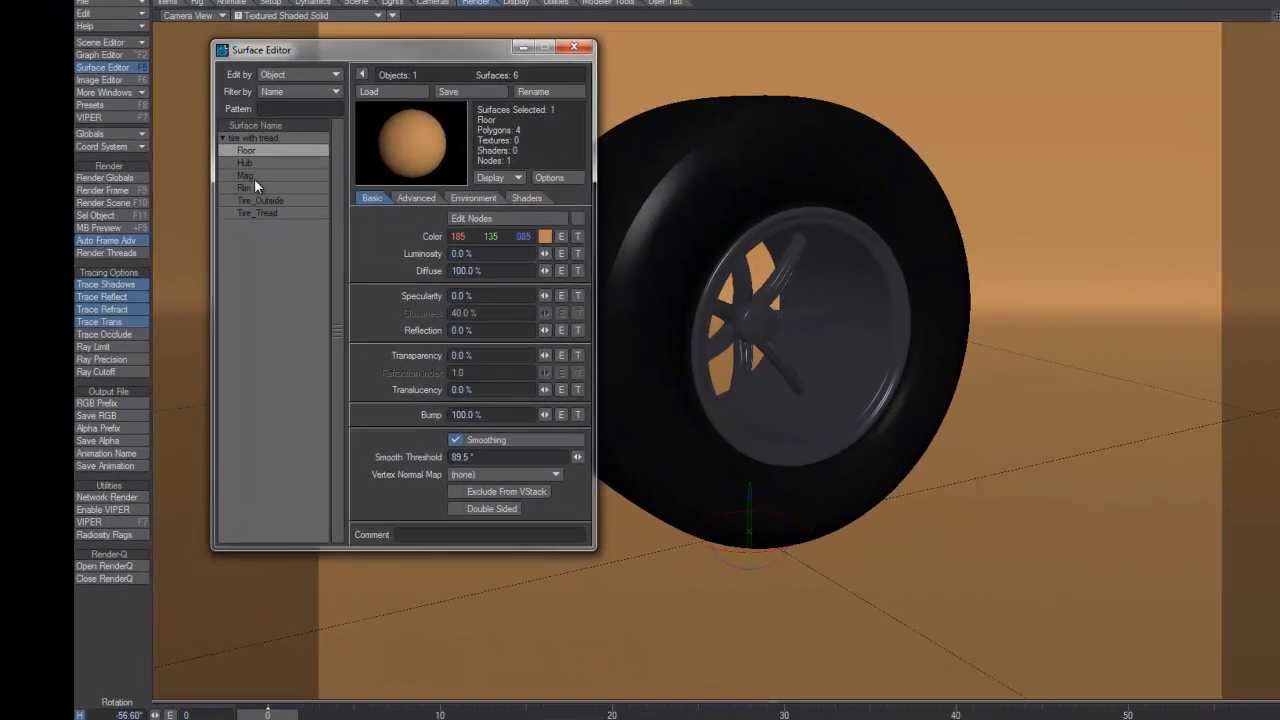
{"action": "left_click", "coordinate": [220, 175]}
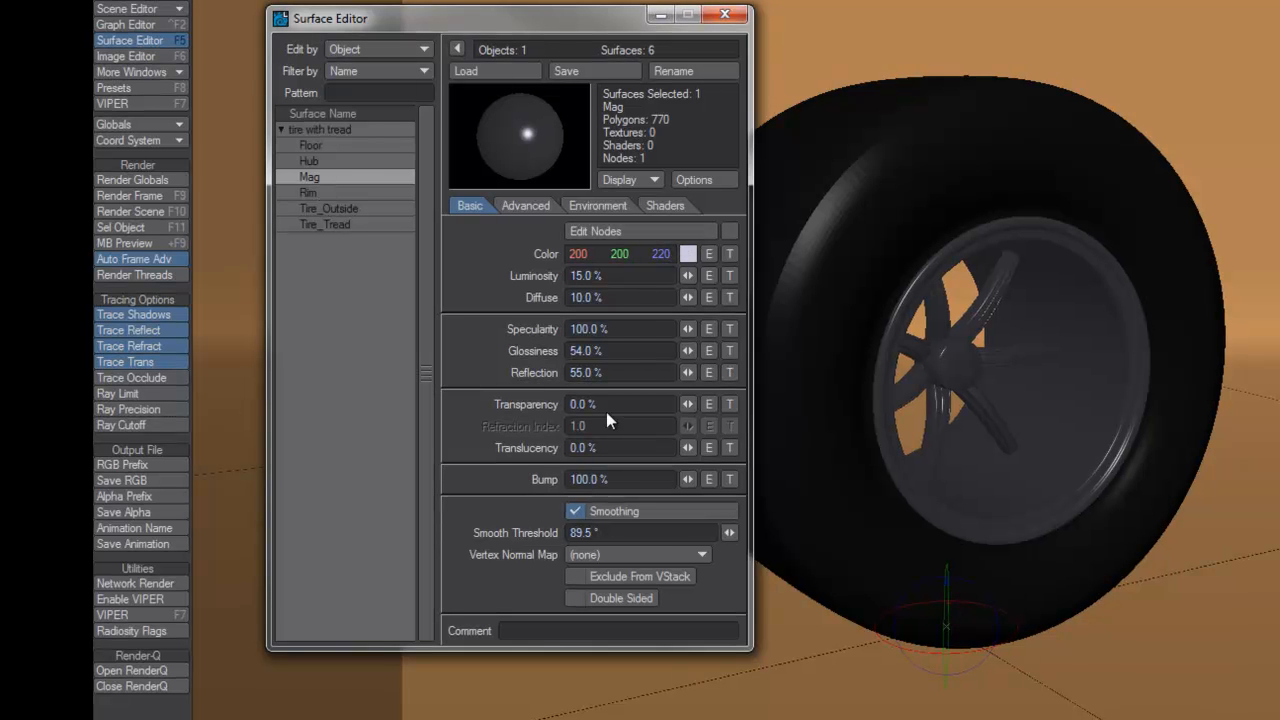
{"action": "left_click_drag", "start_coordinate": [693, 375], "coordinate": [643, 375]}
{"action": "left_click", "coordinate": [329, 162]}
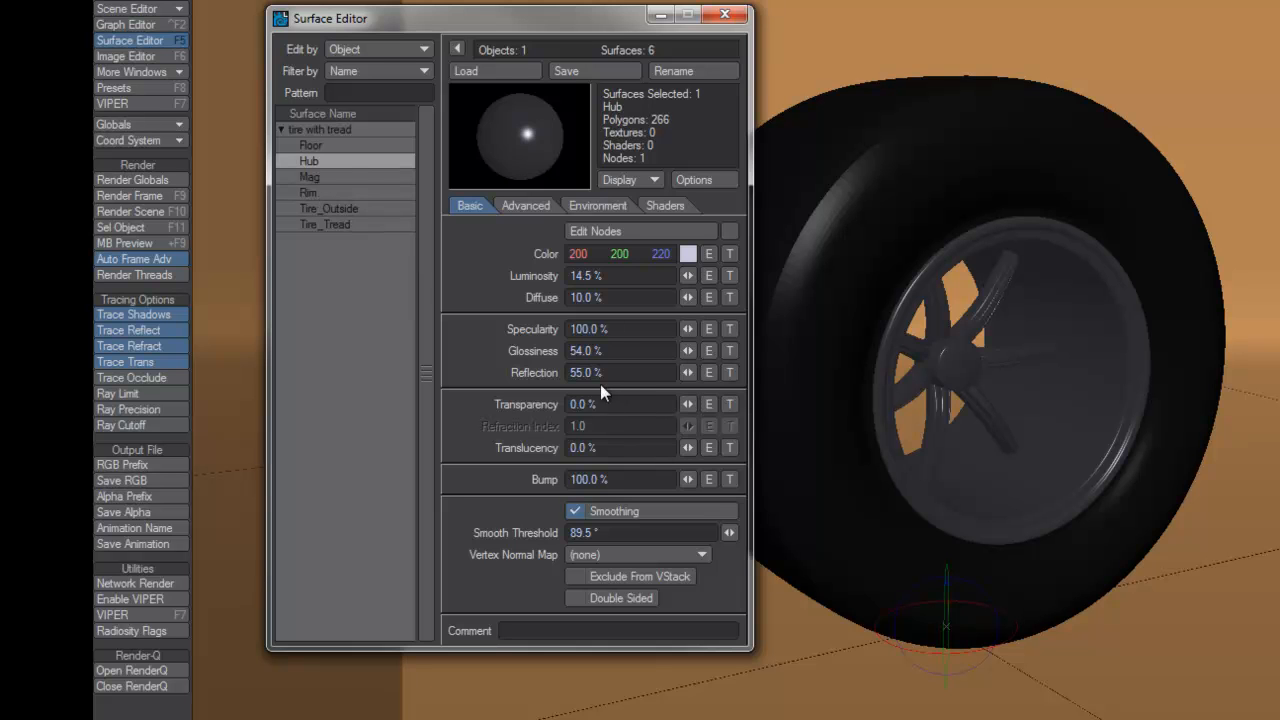
{"action": "mouse_move", "coordinate": [690, 376]}
{"action": "left_mouse_down"}
{"action": "mouse_move", "coordinate": [674, 376]}
{"action": "mouse_move", "coordinate": [685, 372]}
{"action": "left_mouse_up"}
Set the Rim surface's glossiness to 25%
{"action": "left_click", "coordinate": [318, 191]}
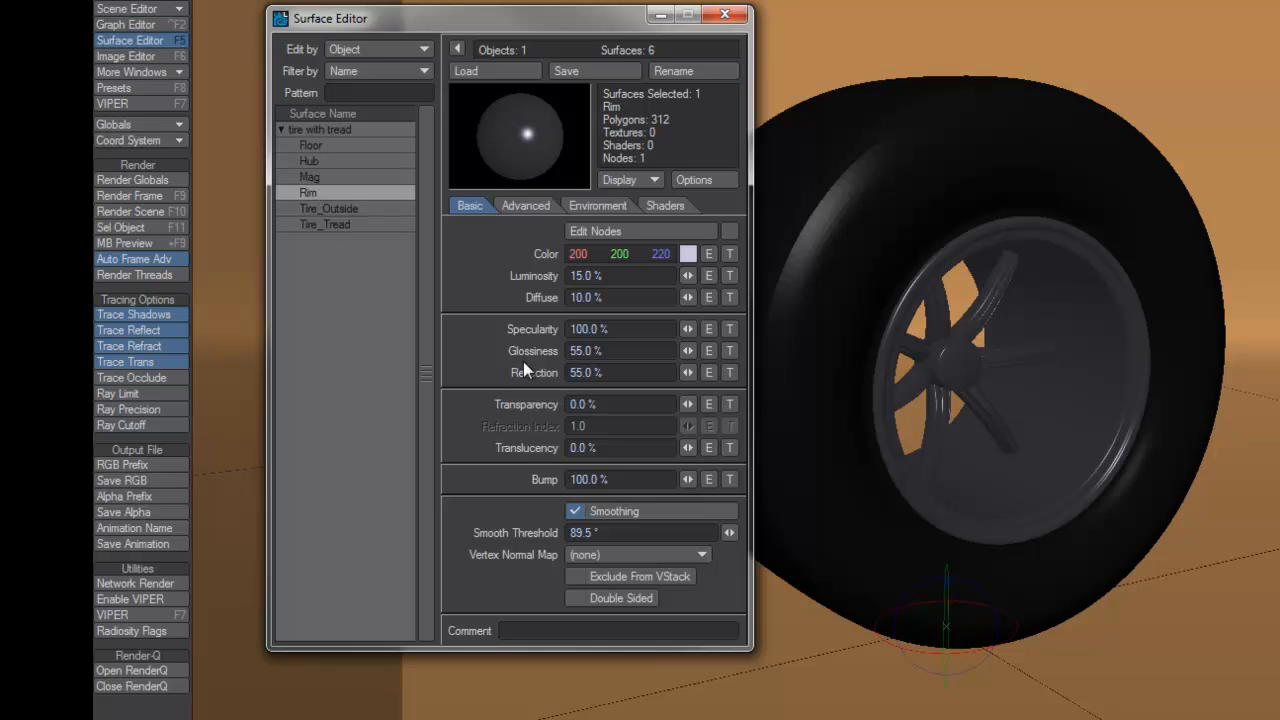
{"action": "left_click", "coordinate": [573, 350]}
{"action": "type", "text": "2"}
{"action": "key", "text": "Tab"}
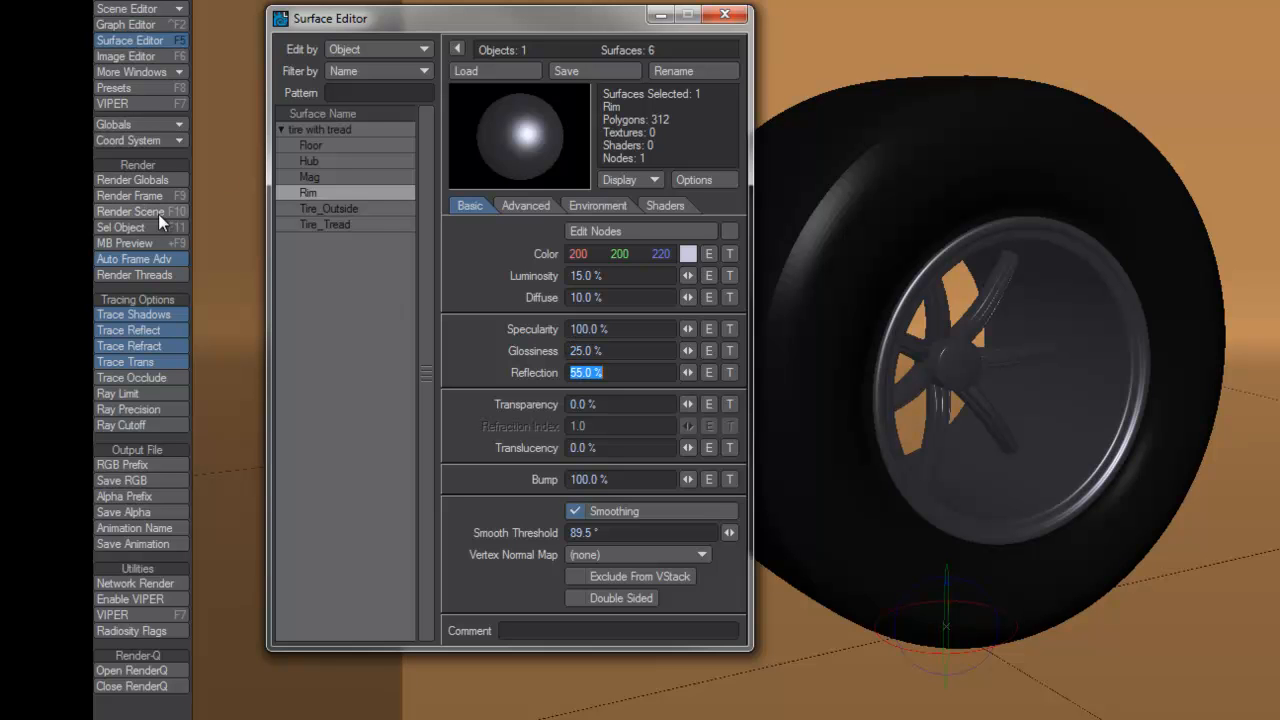
Render a test frame of the retuned rim, dismiss it, and close the Surface Editor
{"action": "left_click", "coordinate": [130, 196]}
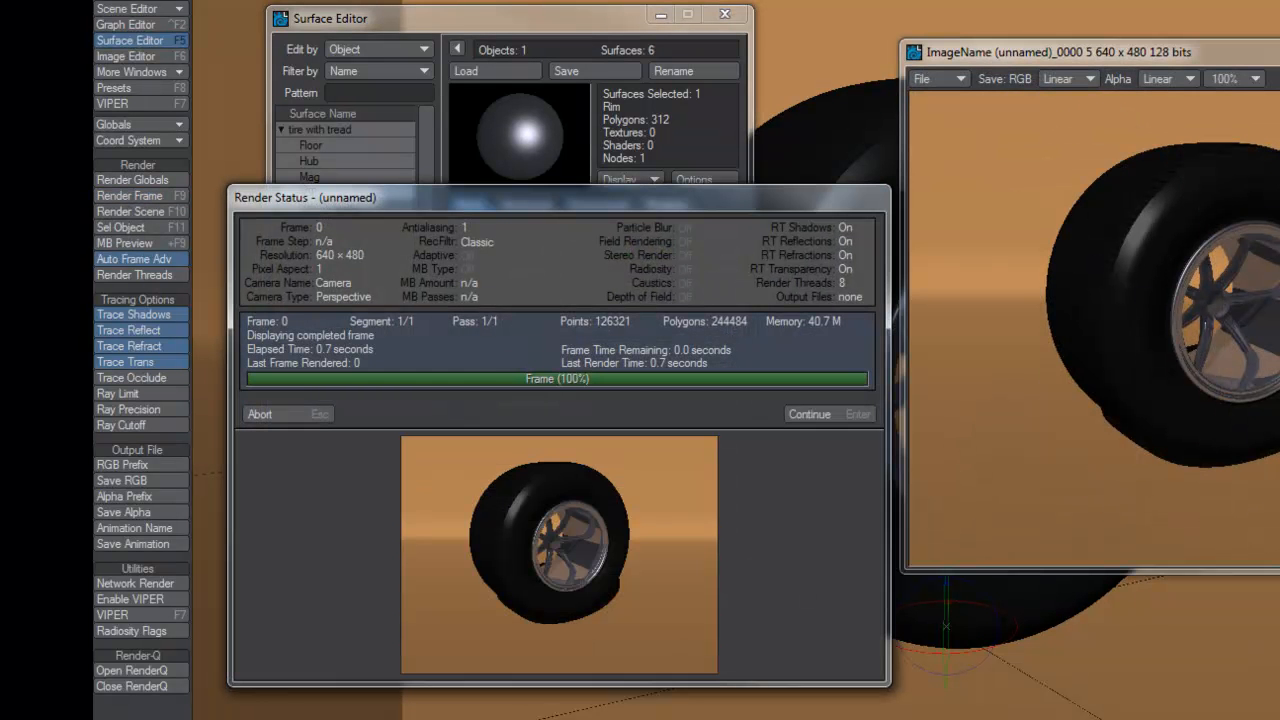
{"action": "left_click_drag", "start_coordinate": [801, 195], "coordinate": [851, 174]}
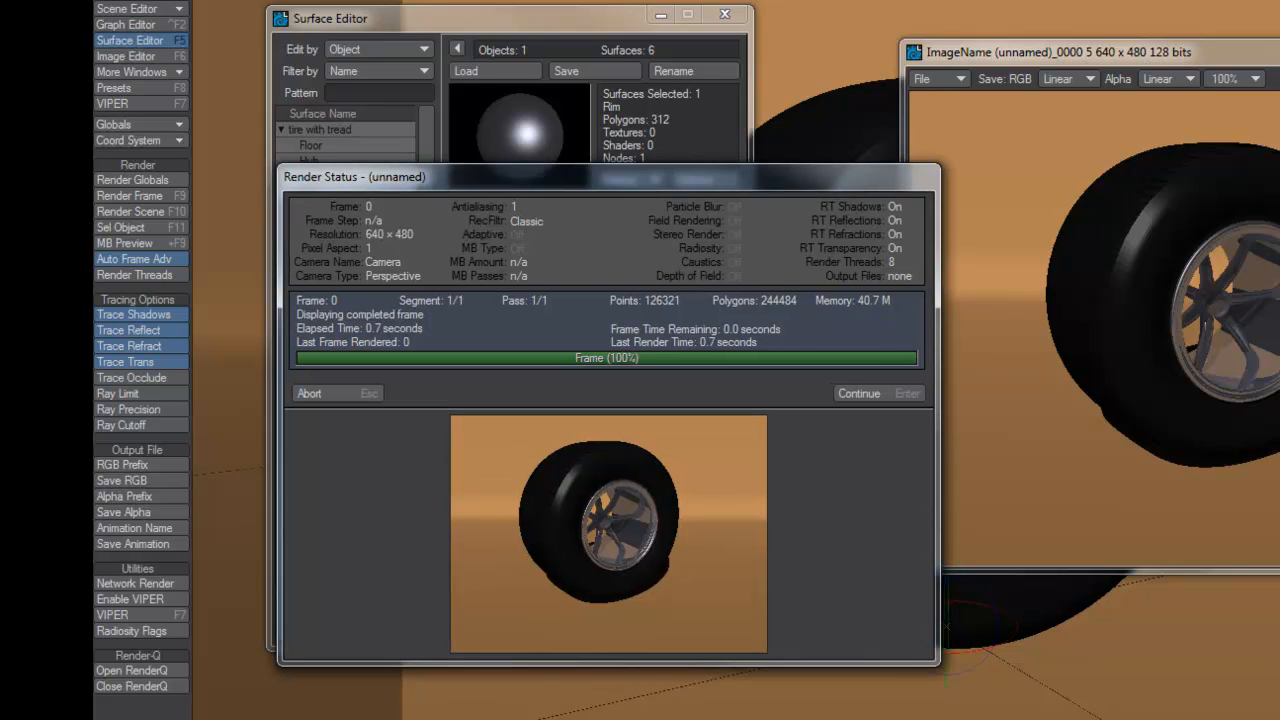
{"action": "left_click", "coordinate": [1180, 194]}
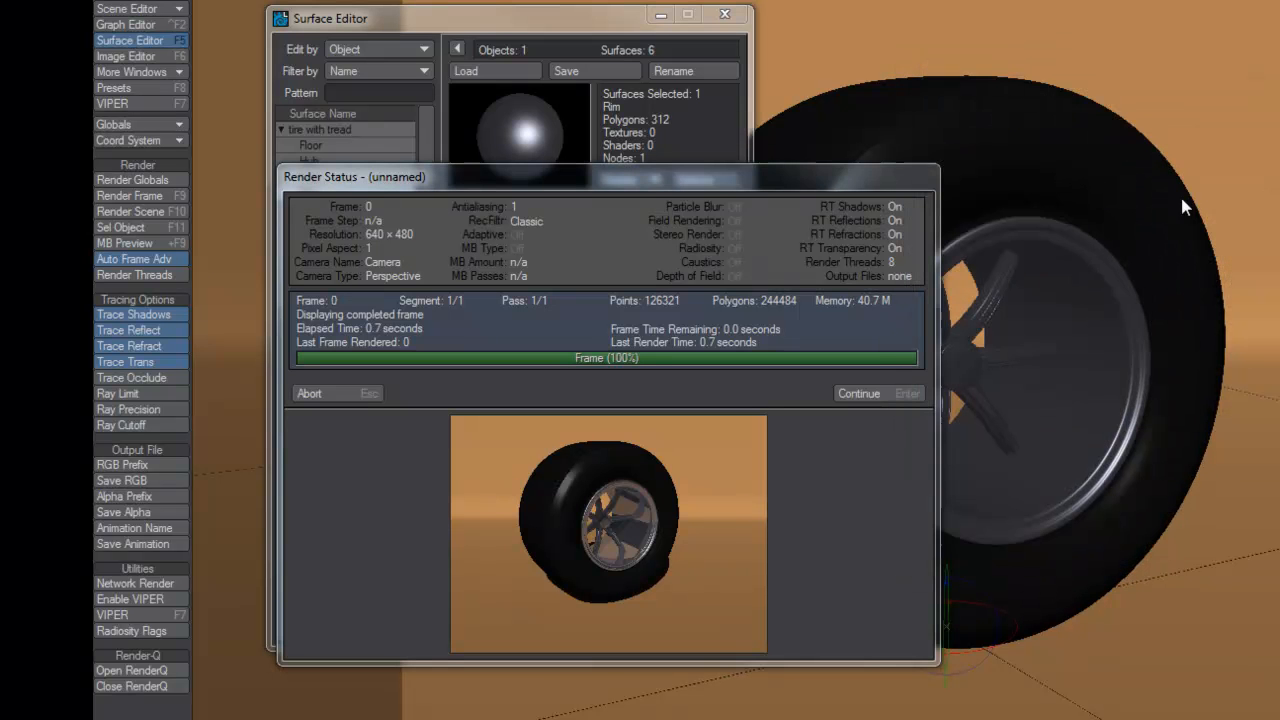
{"action": "left_click", "coordinate": [900, 393]}
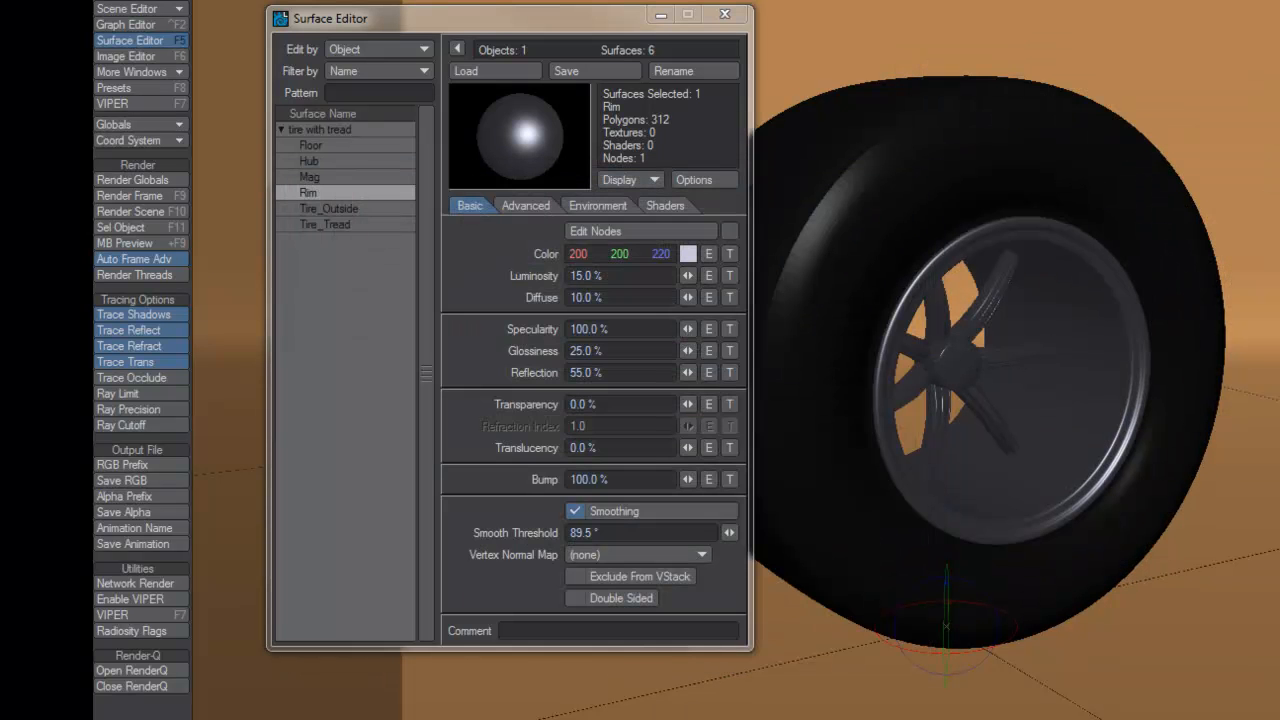
{"action": "left_click", "coordinate": [725, 14]}
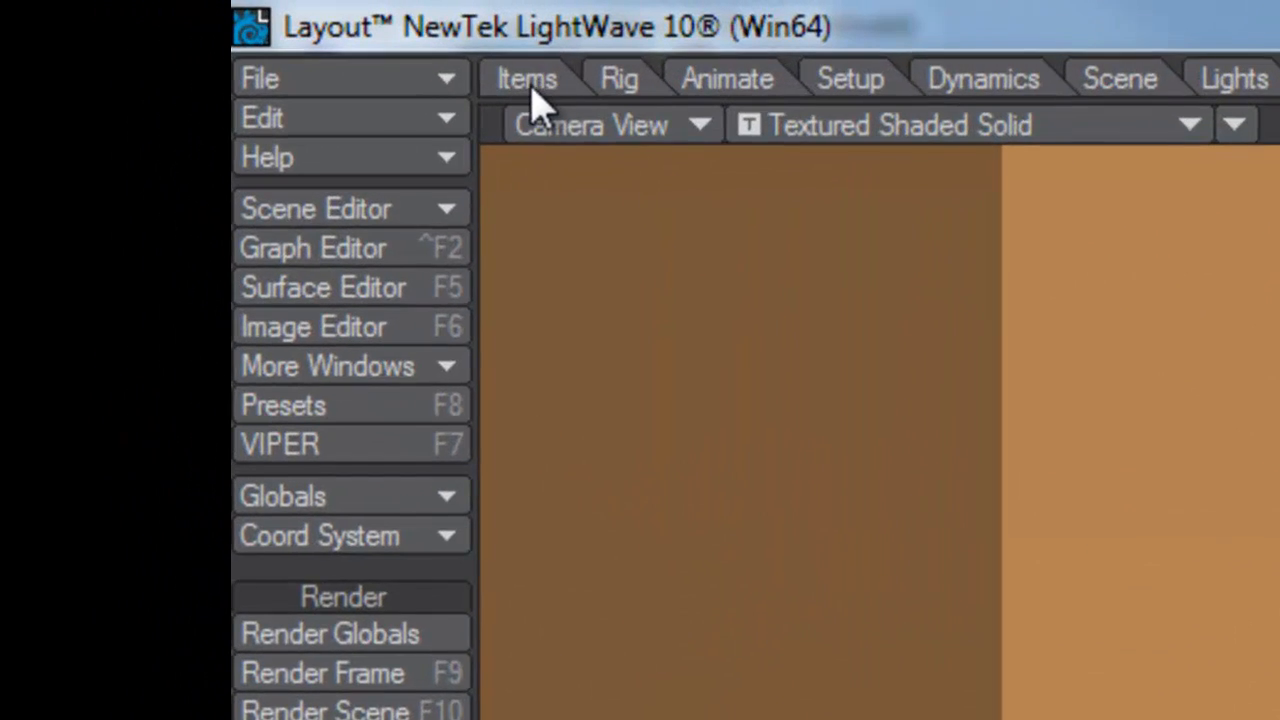
Select the light near the backdrop and move it further along Z in Top view
{"action": "left_click", "coordinate": [418, 66]}
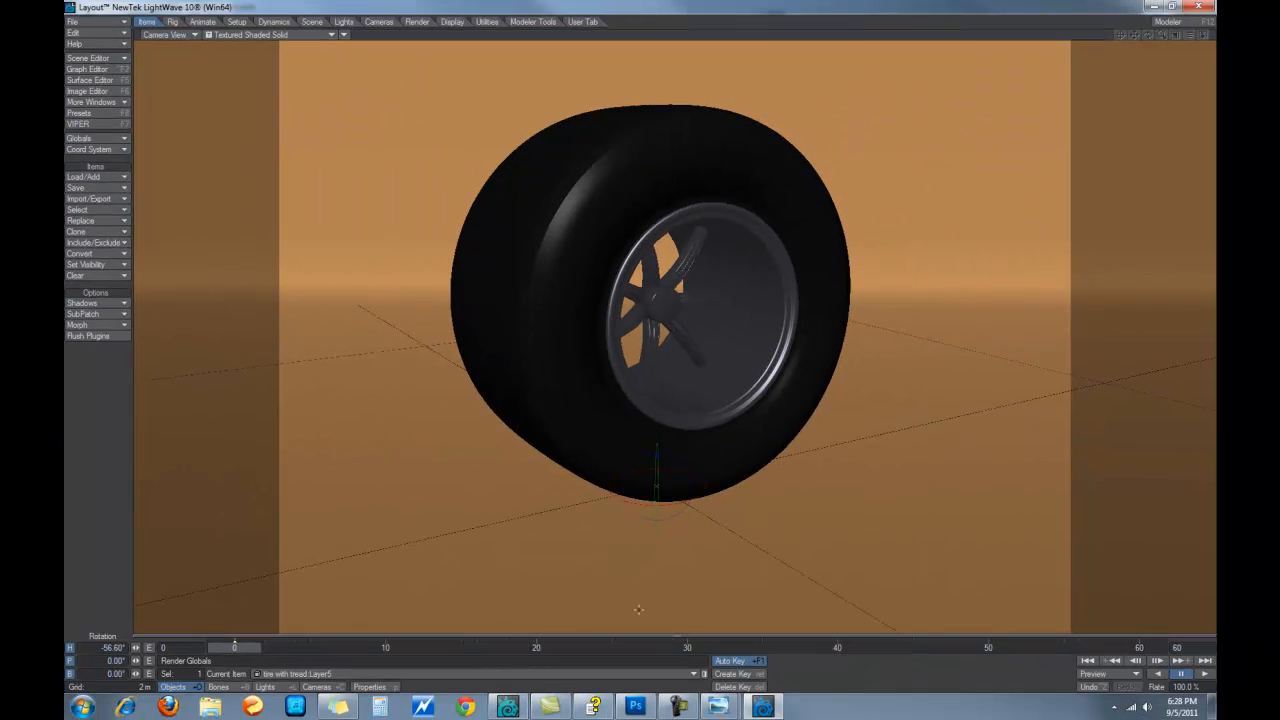
{"action": "mouse_move", "coordinate": [594, 707]}
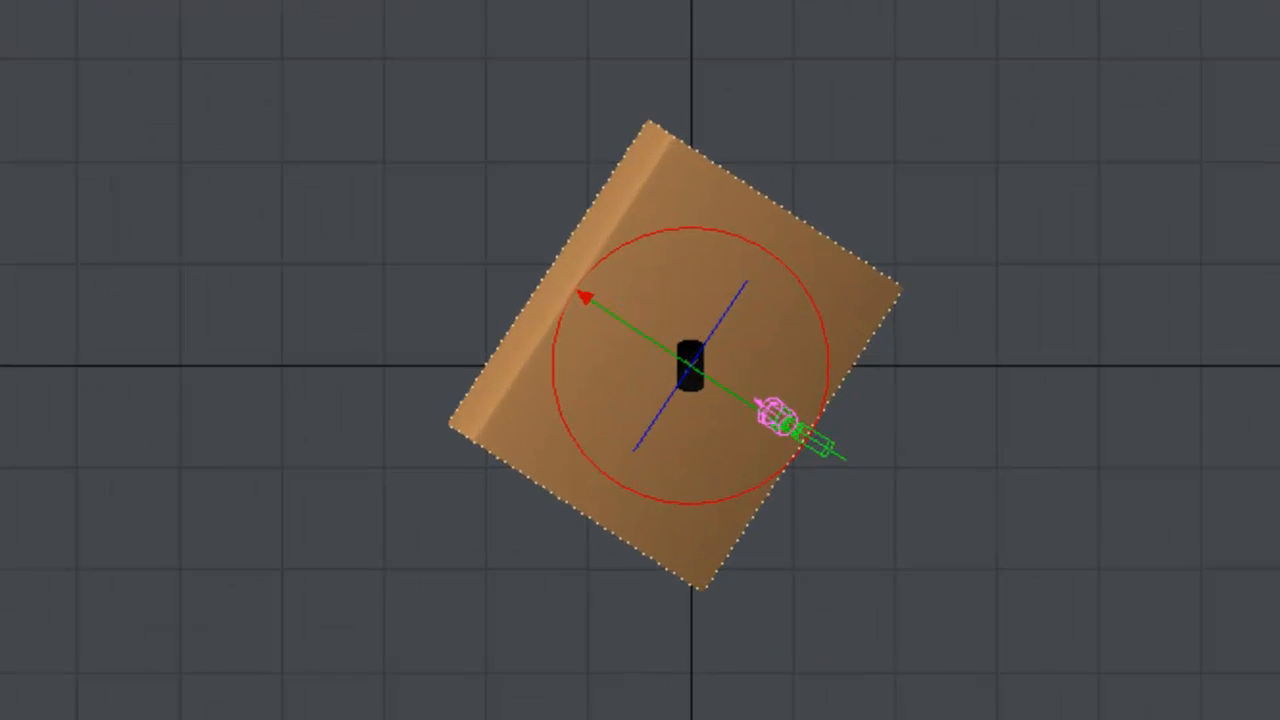
{"action": "left_click", "coordinate": [790, 420]}
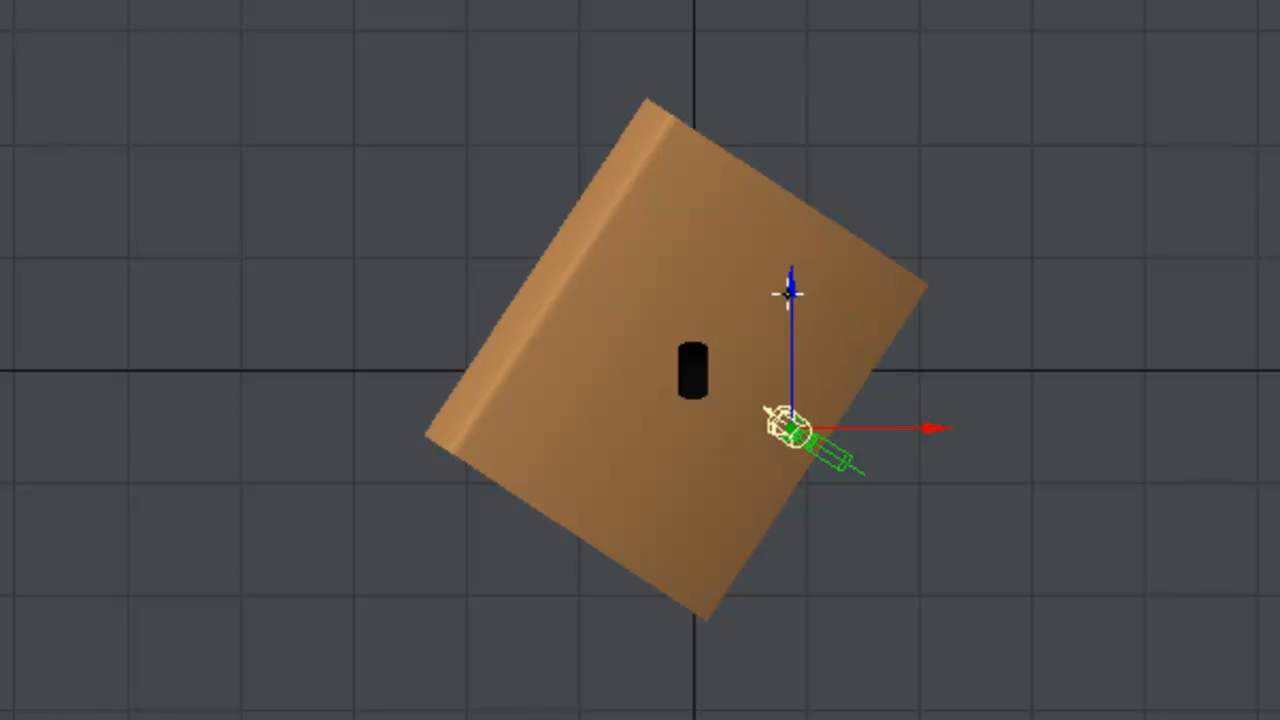
{"action": "left_click_drag", "start_coordinate": [791, 289], "coordinate": [791, 213]}
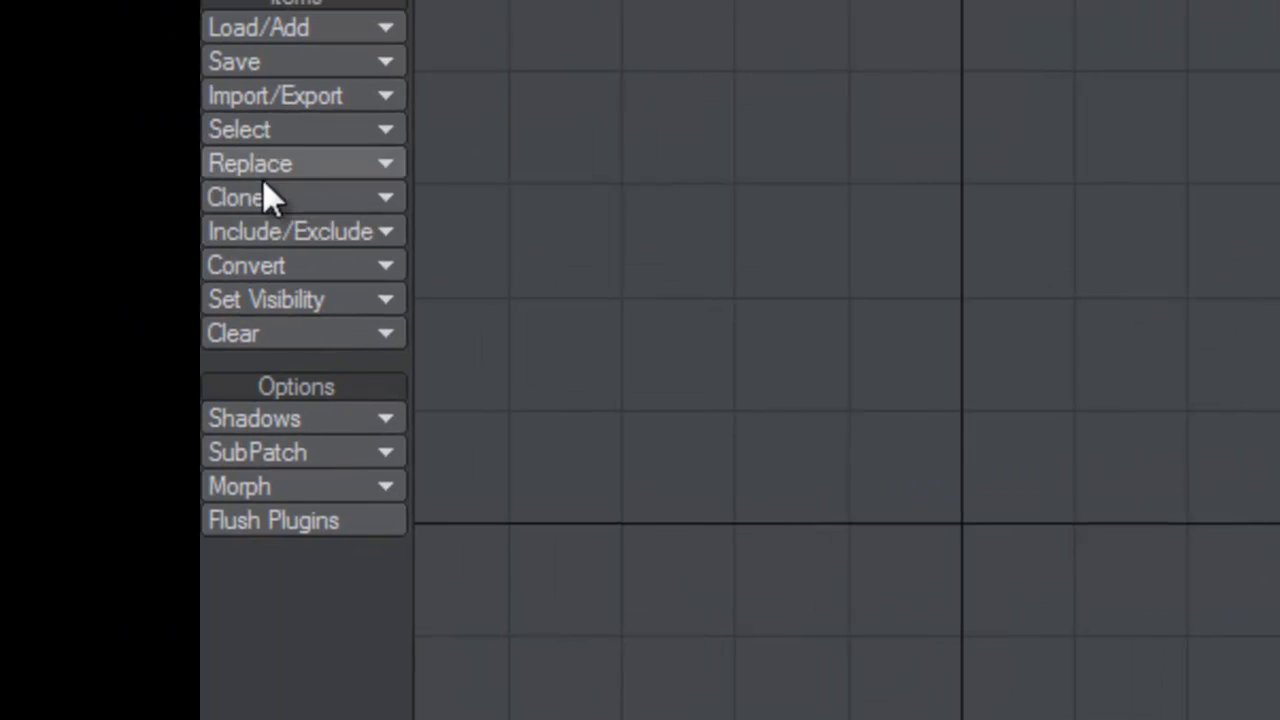
Clone the light as 'Light 1 2' and return to Camera View
{"action": "left_click", "coordinate": [268, 197]}
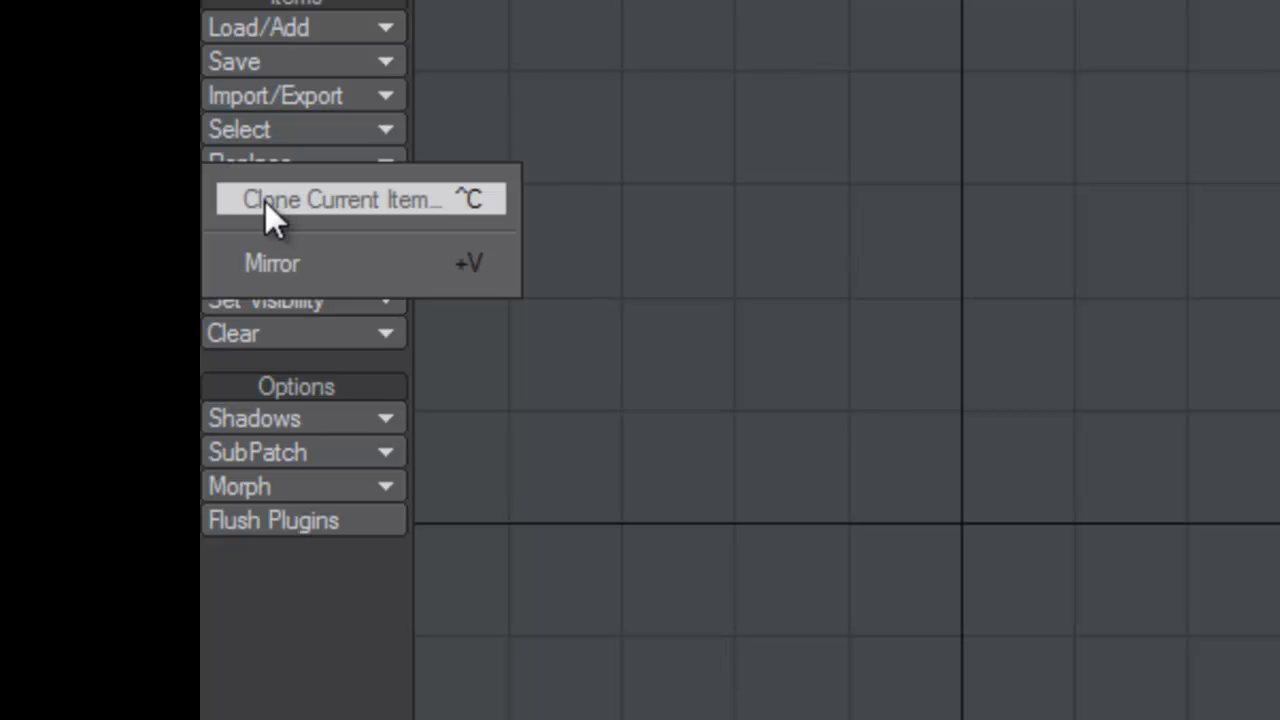
{"action": "left_click", "coordinate": [316, 206]}
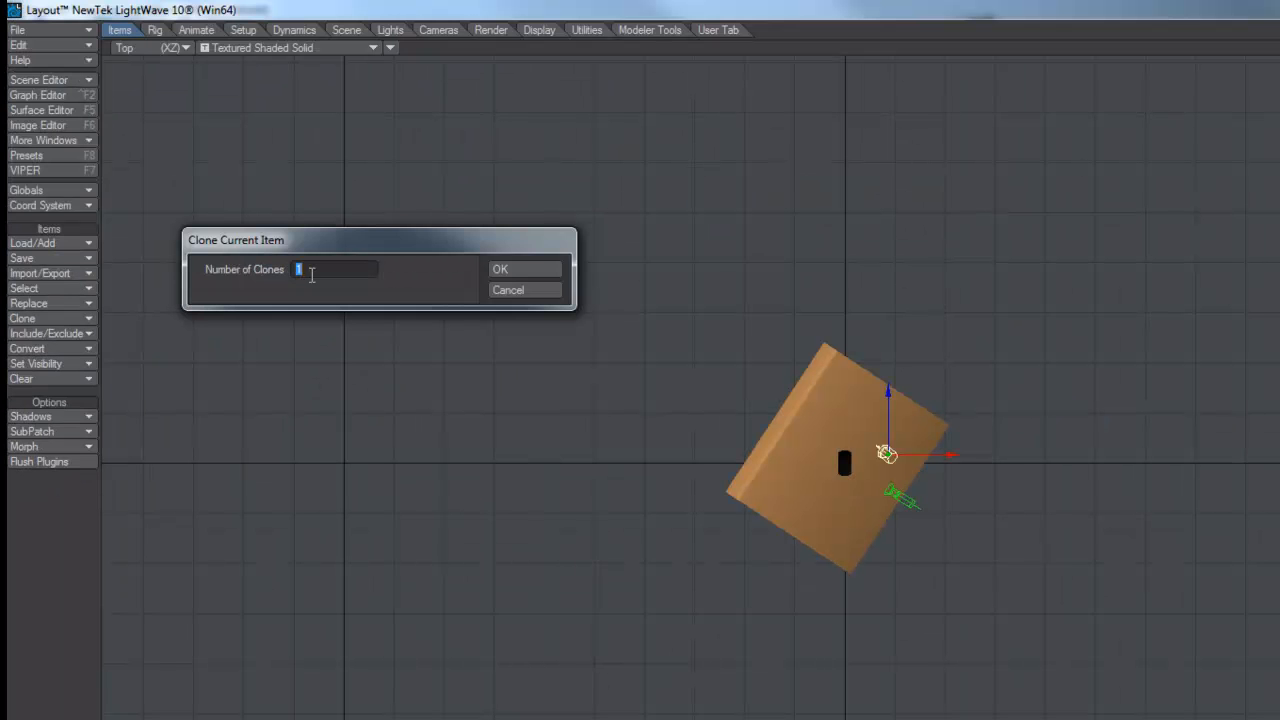
{"action": "type", "text": "Lig"}
{"action": "type", "text": "ht 1"}
{"action": "type", "text": " 2"}
{"action": "left_click", "coordinate": [523, 268]}
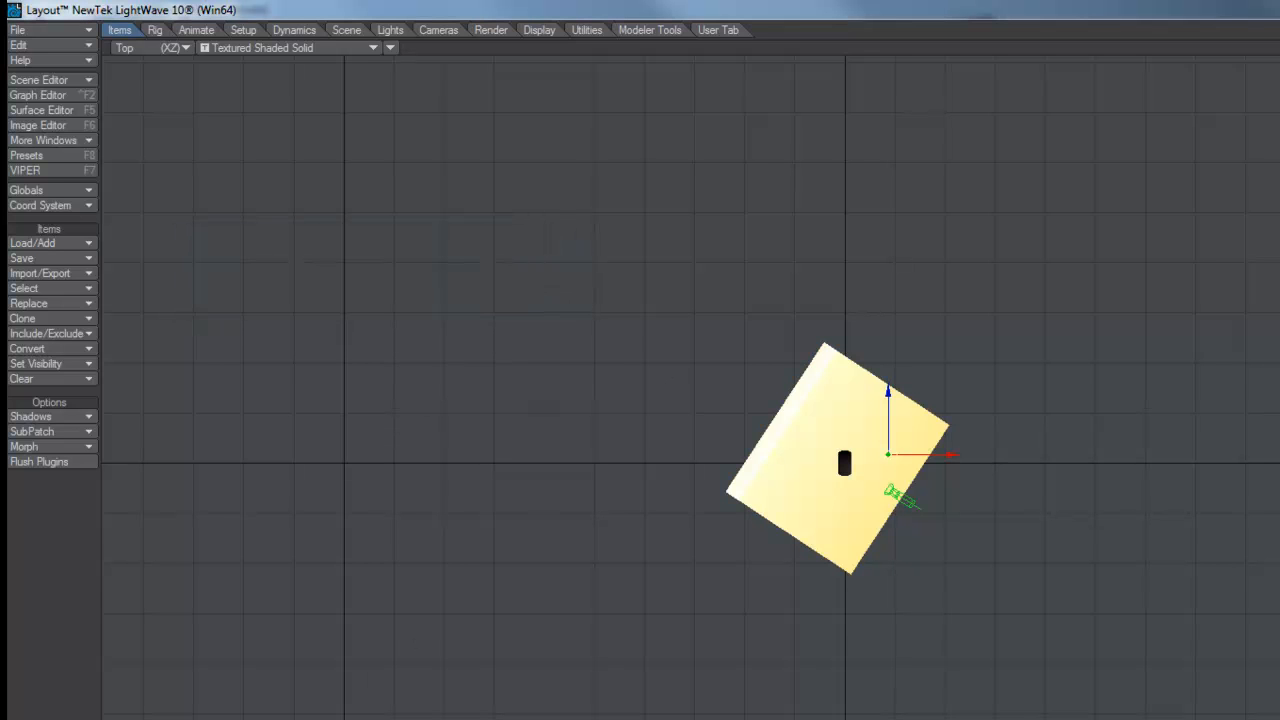
{"action": "key", "text": "6"}
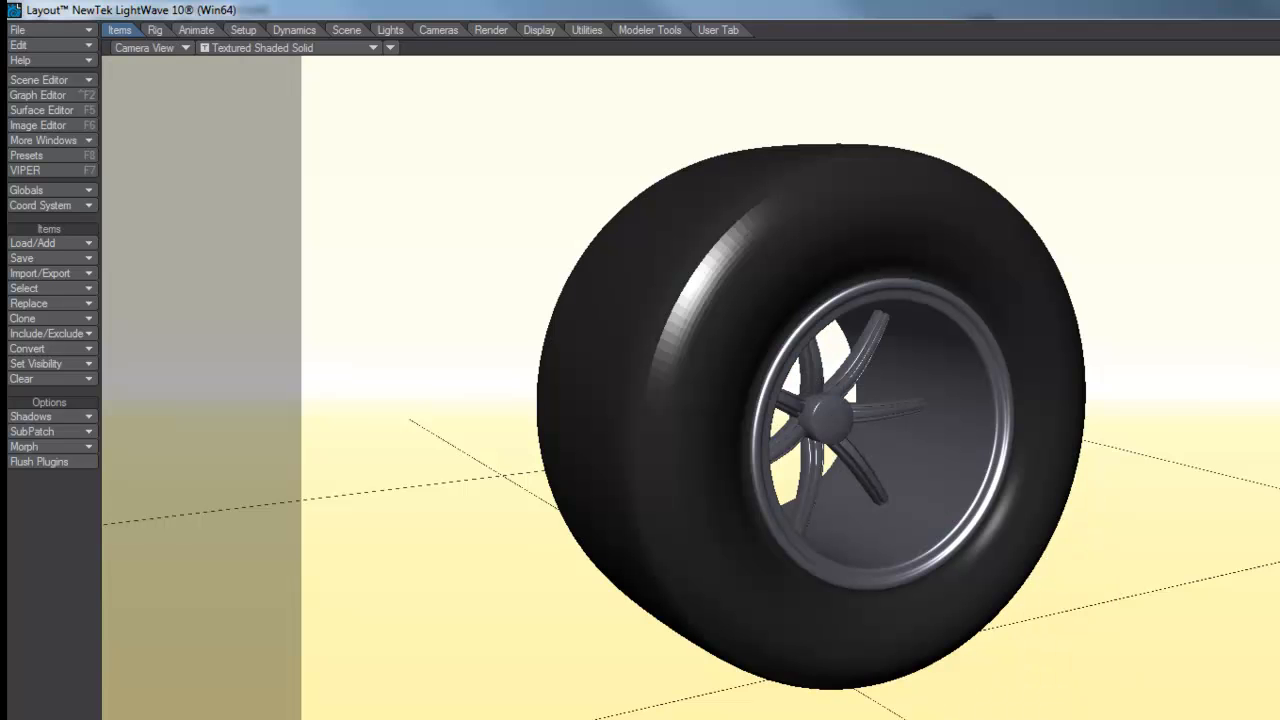
{"action": "left_click", "coordinate": [508, 31]}
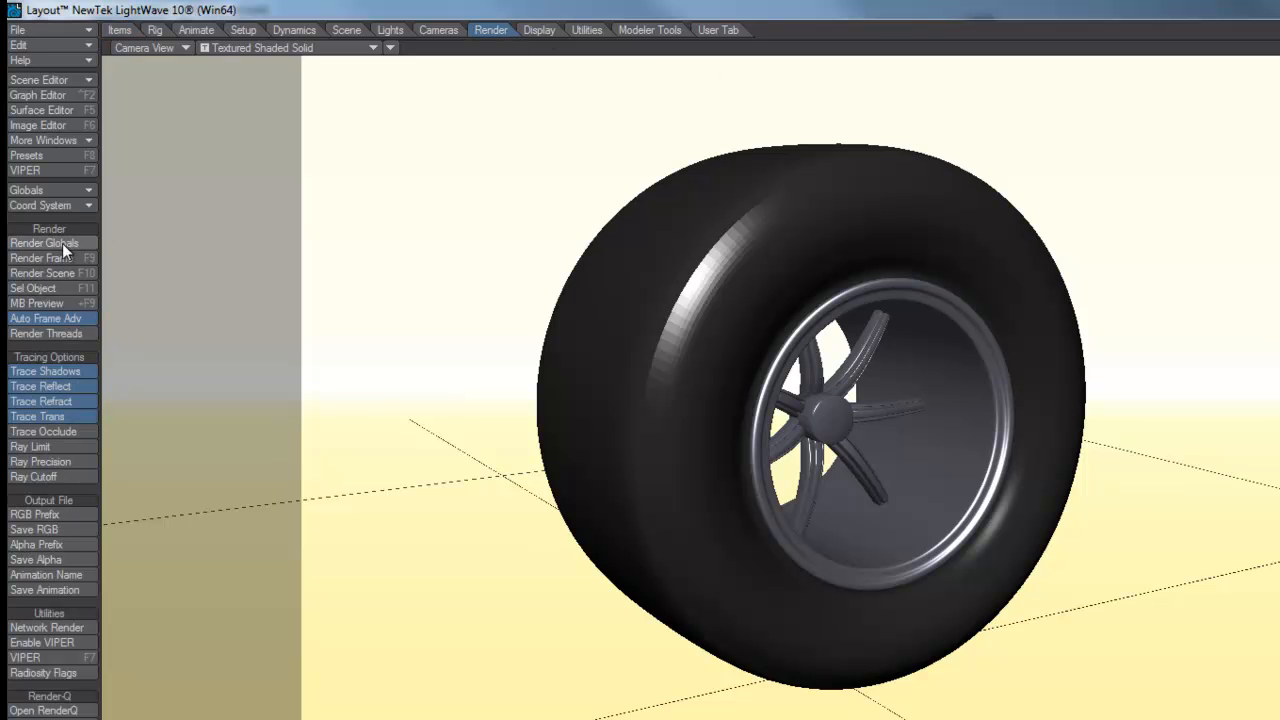
{"action": "left_click", "coordinate": [62, 243]}
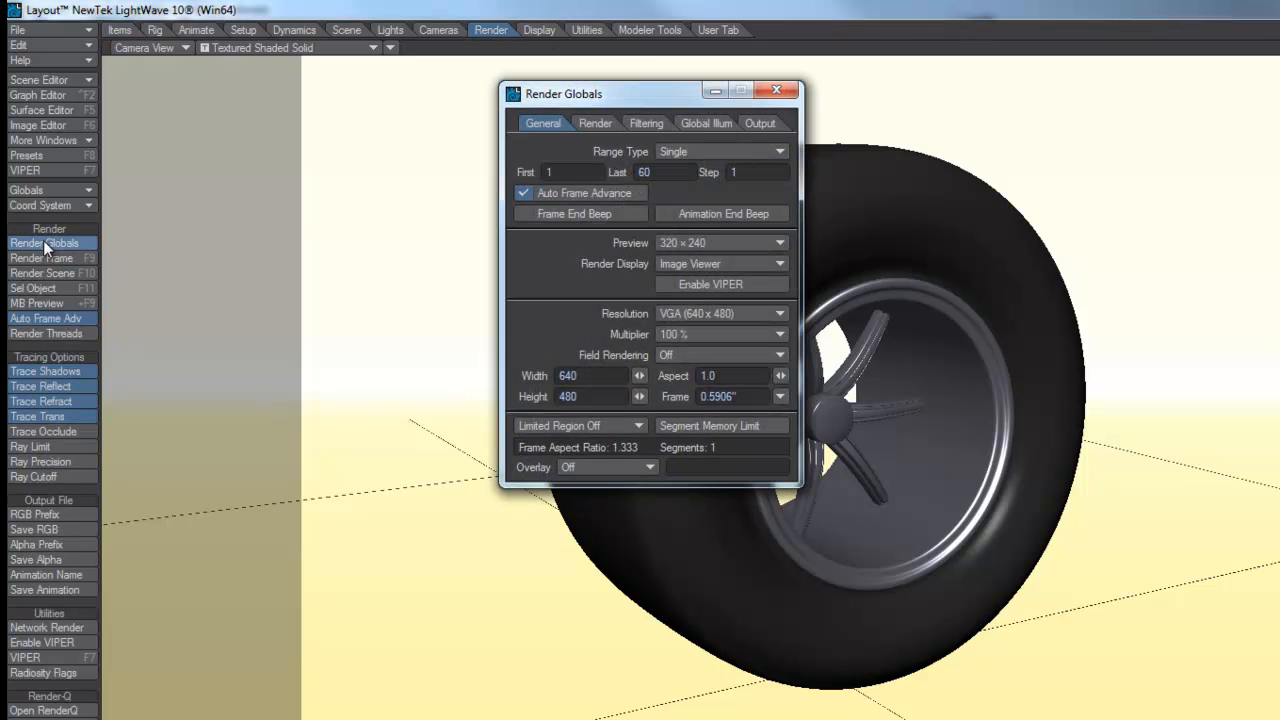
{"action": "left_click", "coordinate": [43, 240]}
{"action": "left_click", "coordinate": [54, 258]}
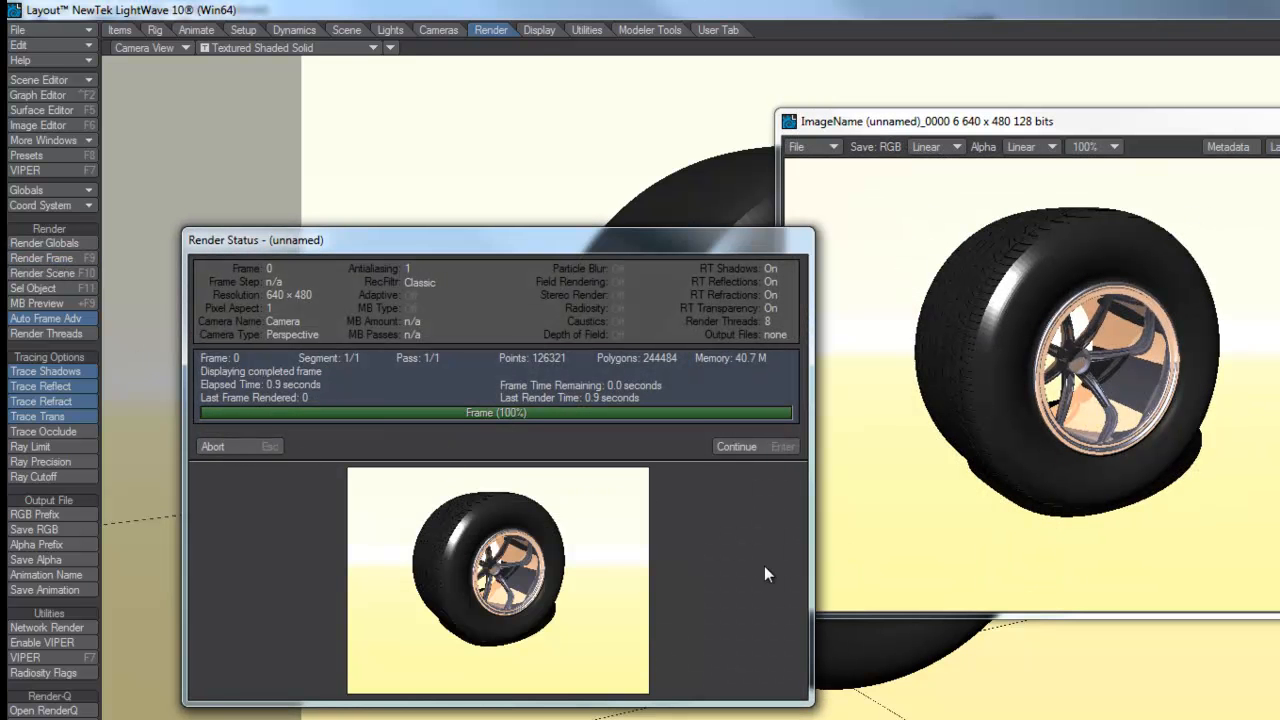
{"action": "left_click", "coordinate": [740, 447]}
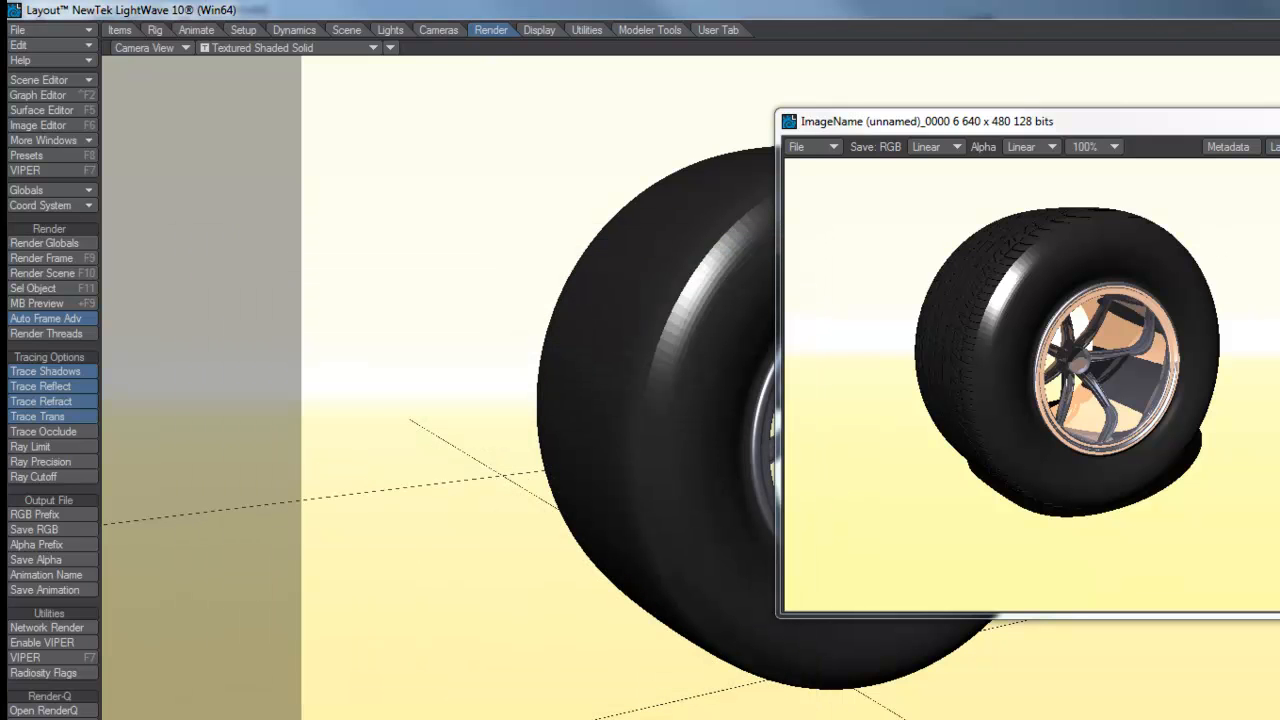
{"action": "left_click", "coordinate": [1279, 118]}
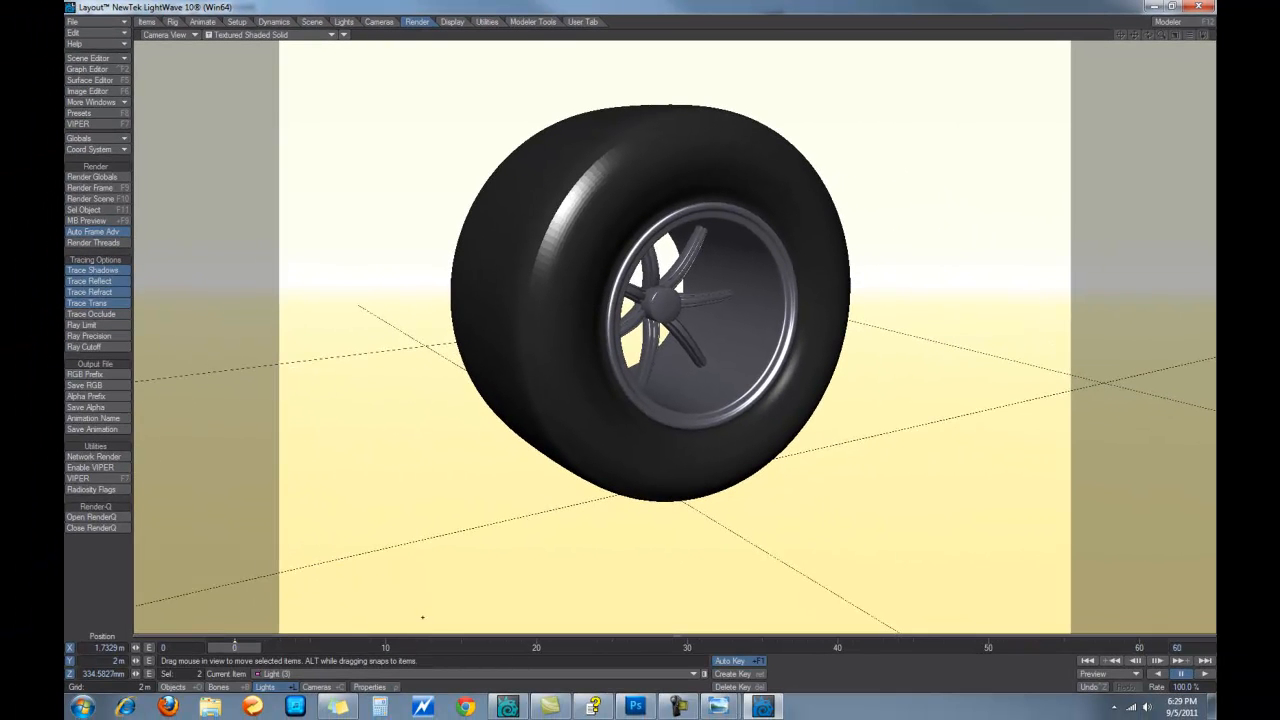
Switch to light selection and open Light Properties for Light (2)
{"action": "left_click", "coordinate": [318, 687]}
{"action": "key", "text": "y"}
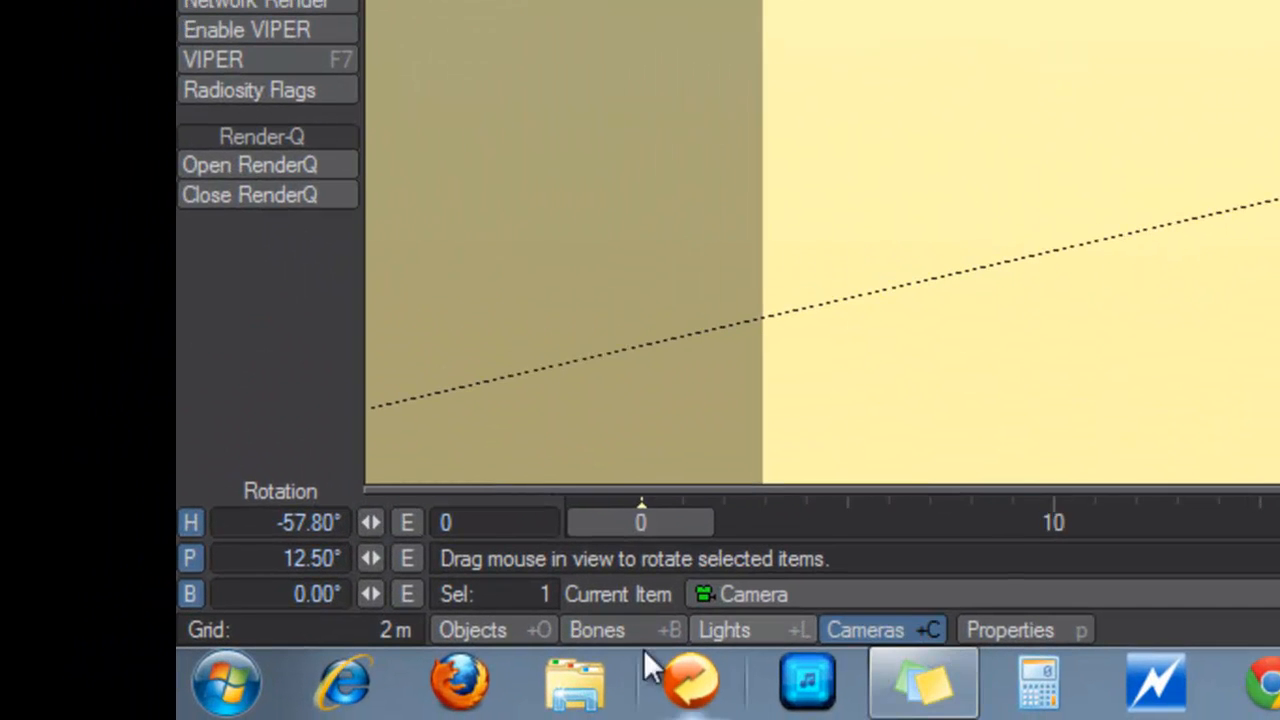
{"action": "left_click", "coordinate": [750, 630]}
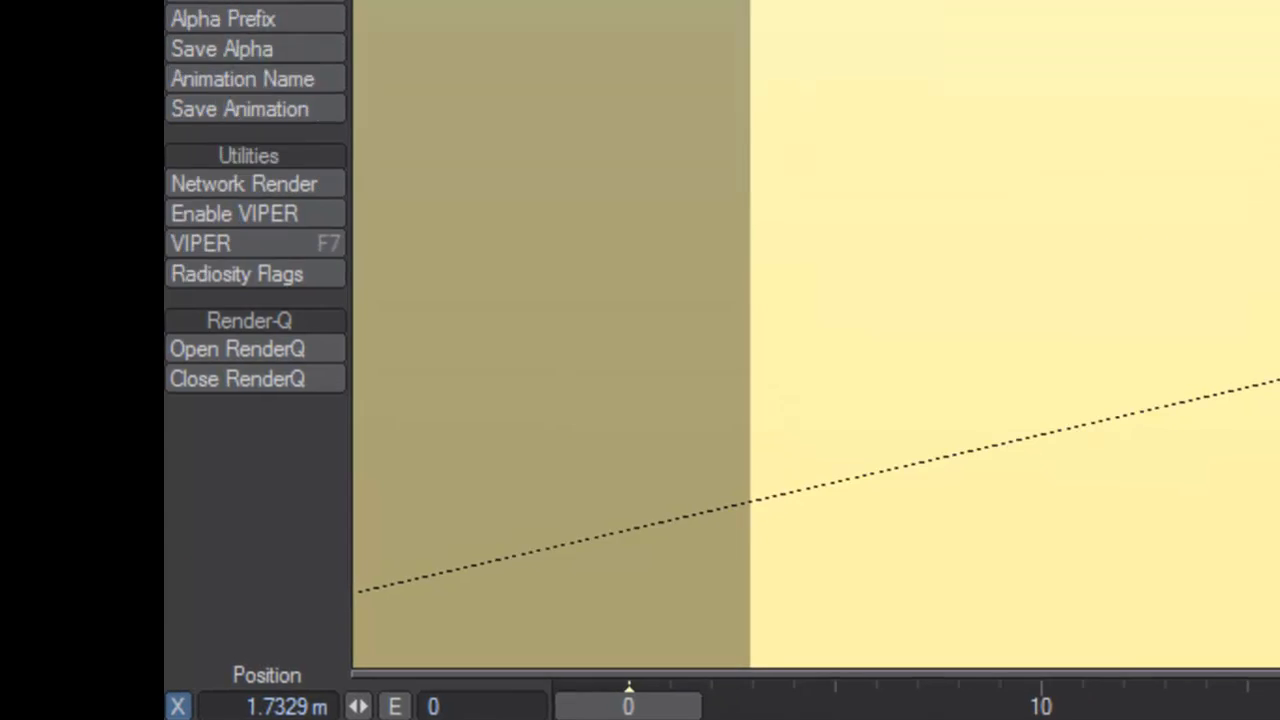
{"action": "left_click", "coordinate": [1016, 631]}
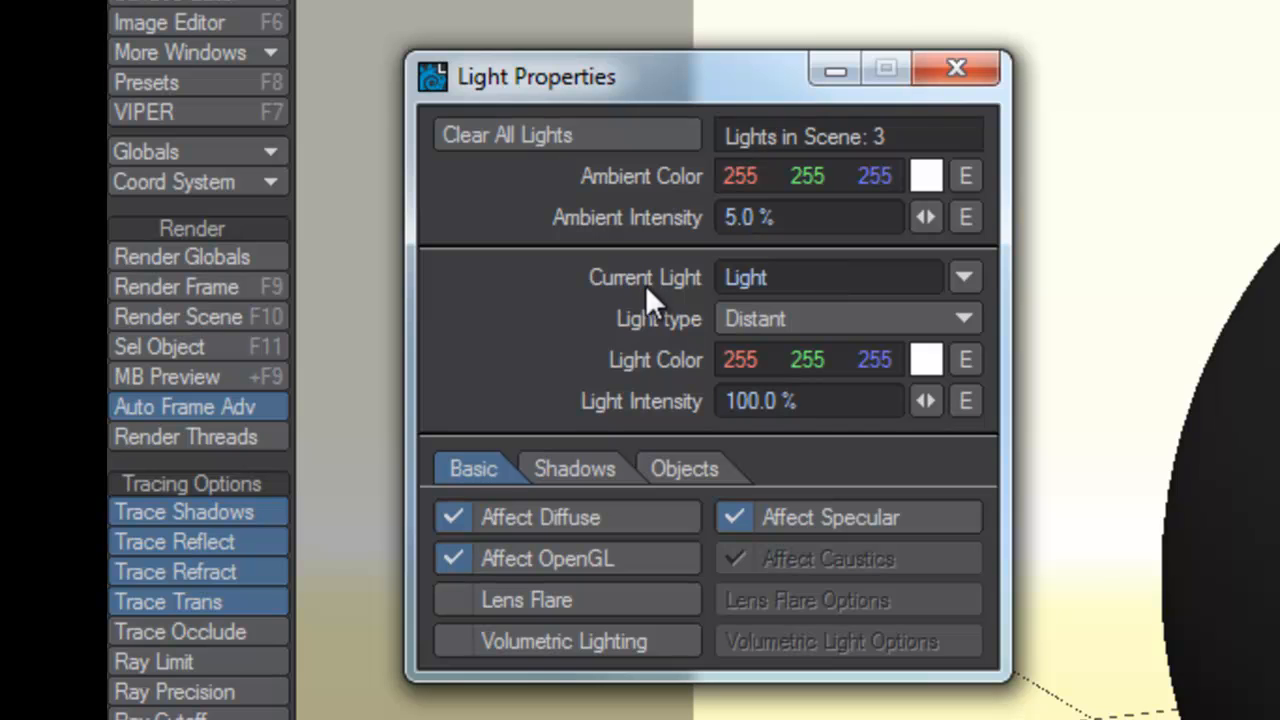
{"action": "left_click", "coordinate": [967, 277]}
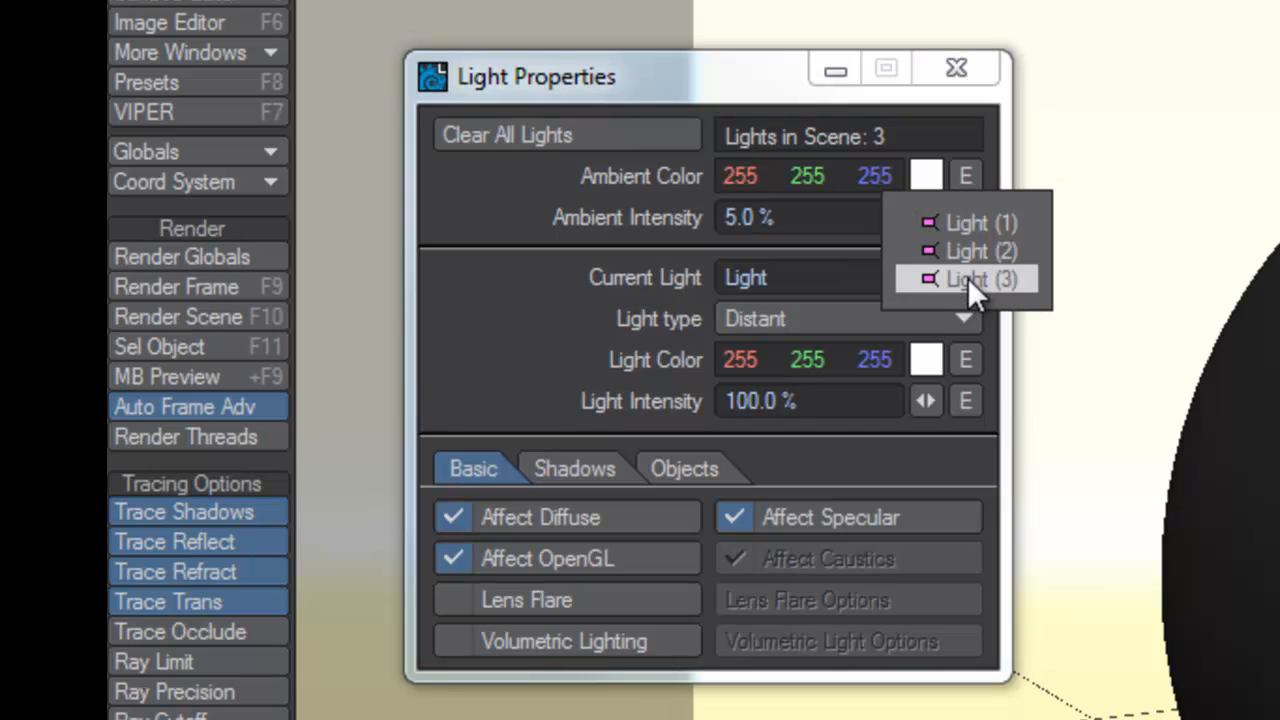
{"action": "left_click", "coordinate": [988, 259]}
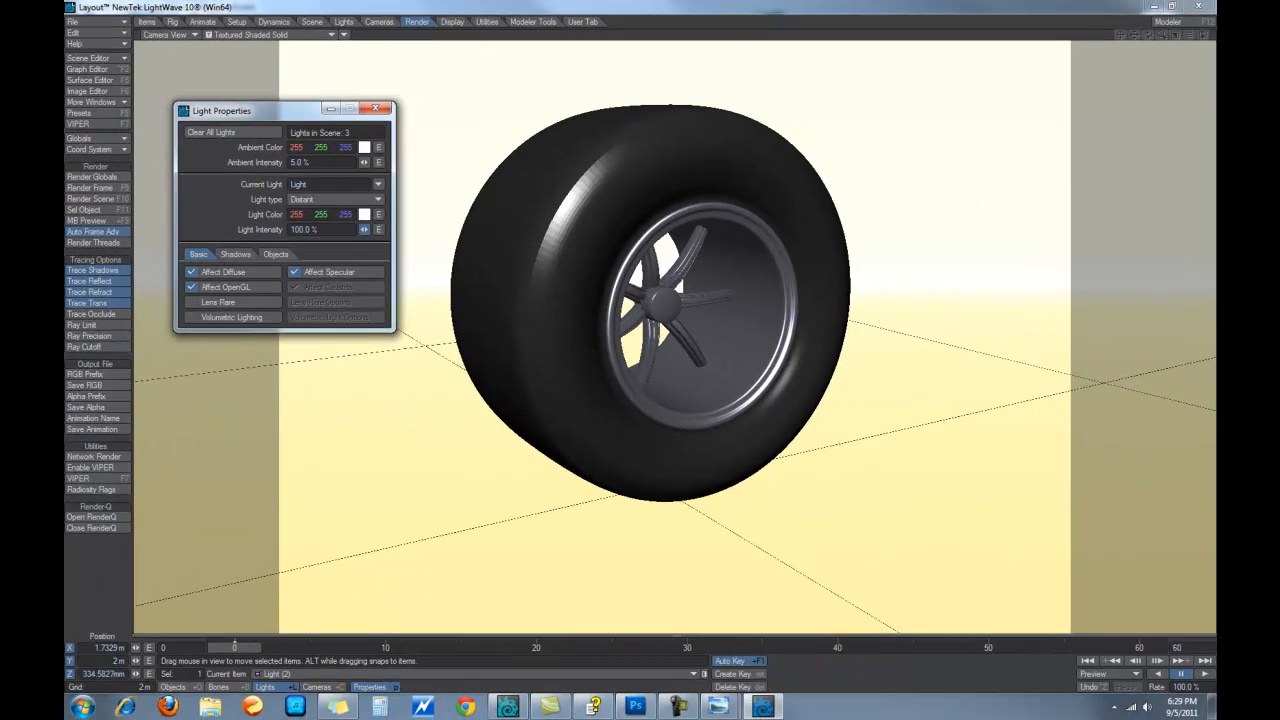
Drop Light (2)'s intensity to 6.0% and render a test frame
{"action": "left_click_drag", "start_coordinate": [364, 230], "coordinate": [334, 230]}
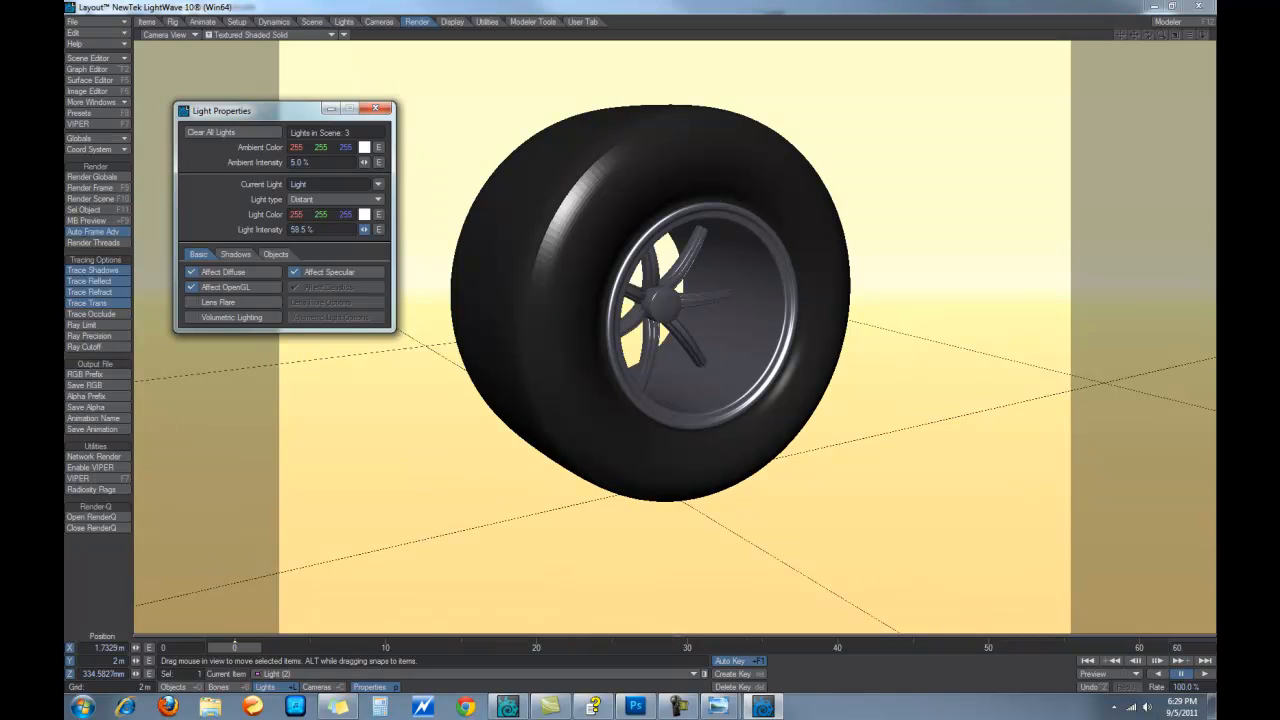
{"action": "left_click_drag", "start_coordinate": [364, 230], "coordinate": [318, 230]}
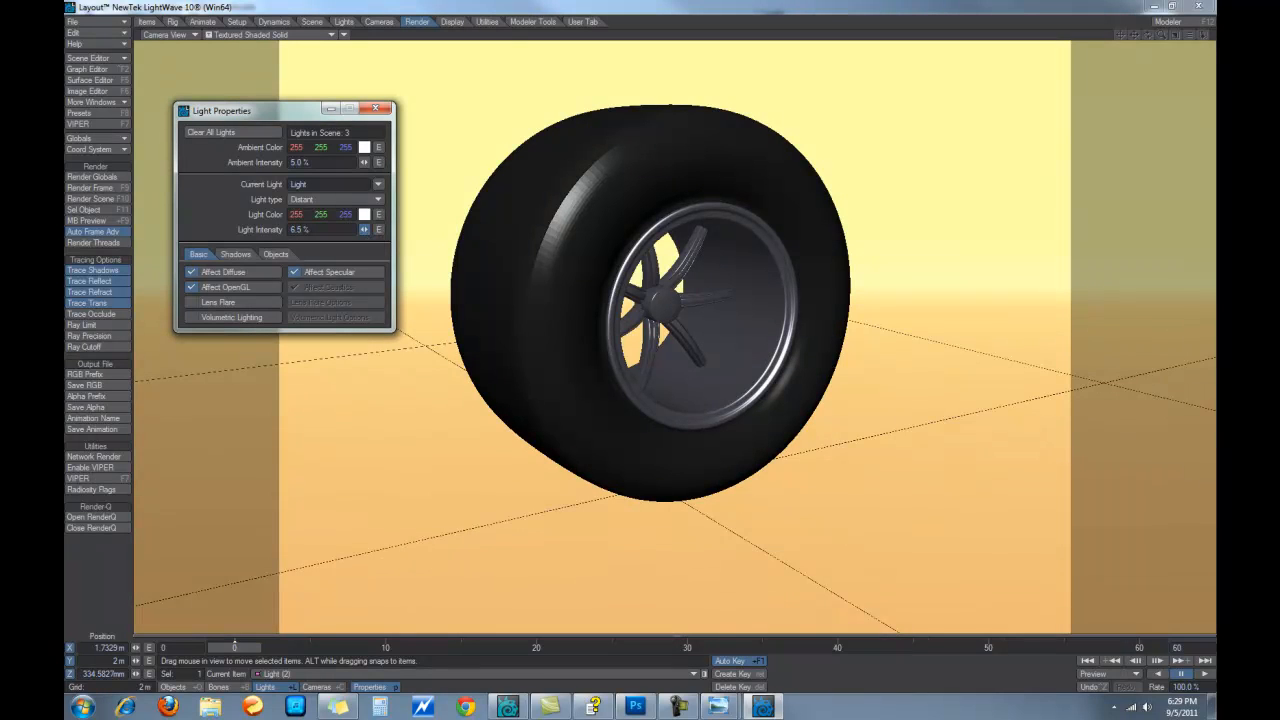
{"action": "left_click", "coordinate": [92, 189]}
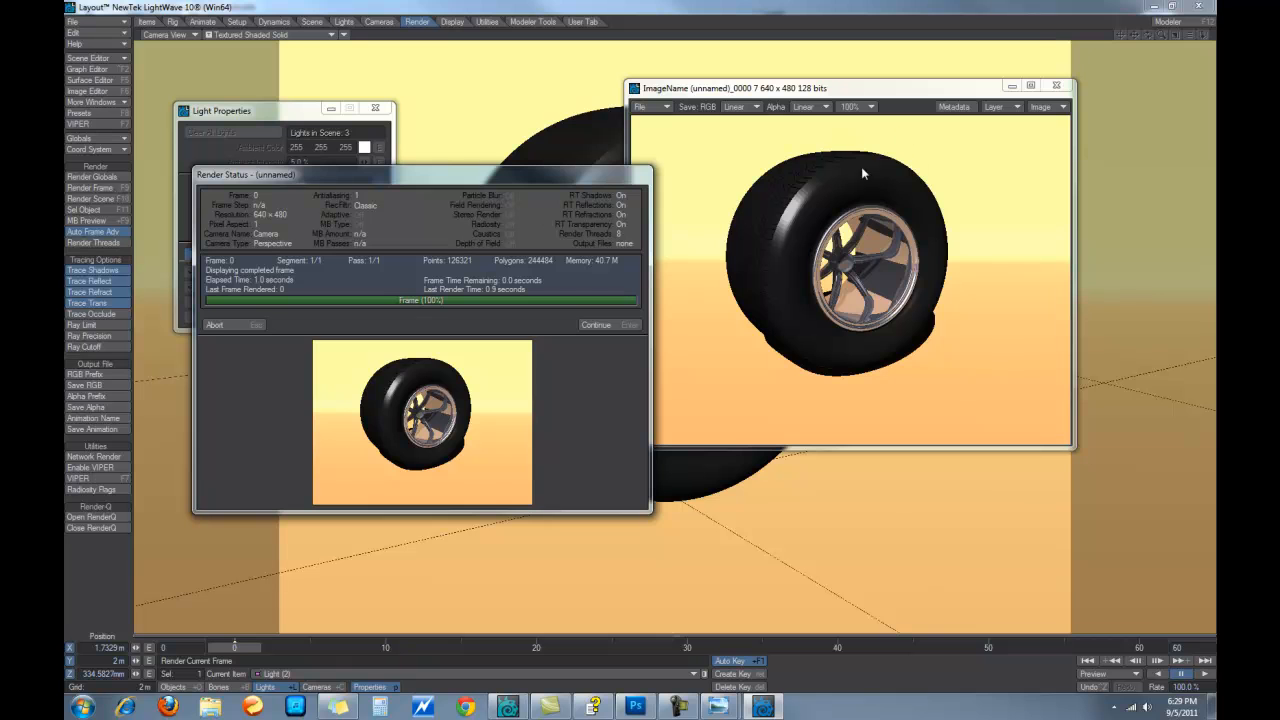
{"action": "left_click", "coordinate": [605, 326]}
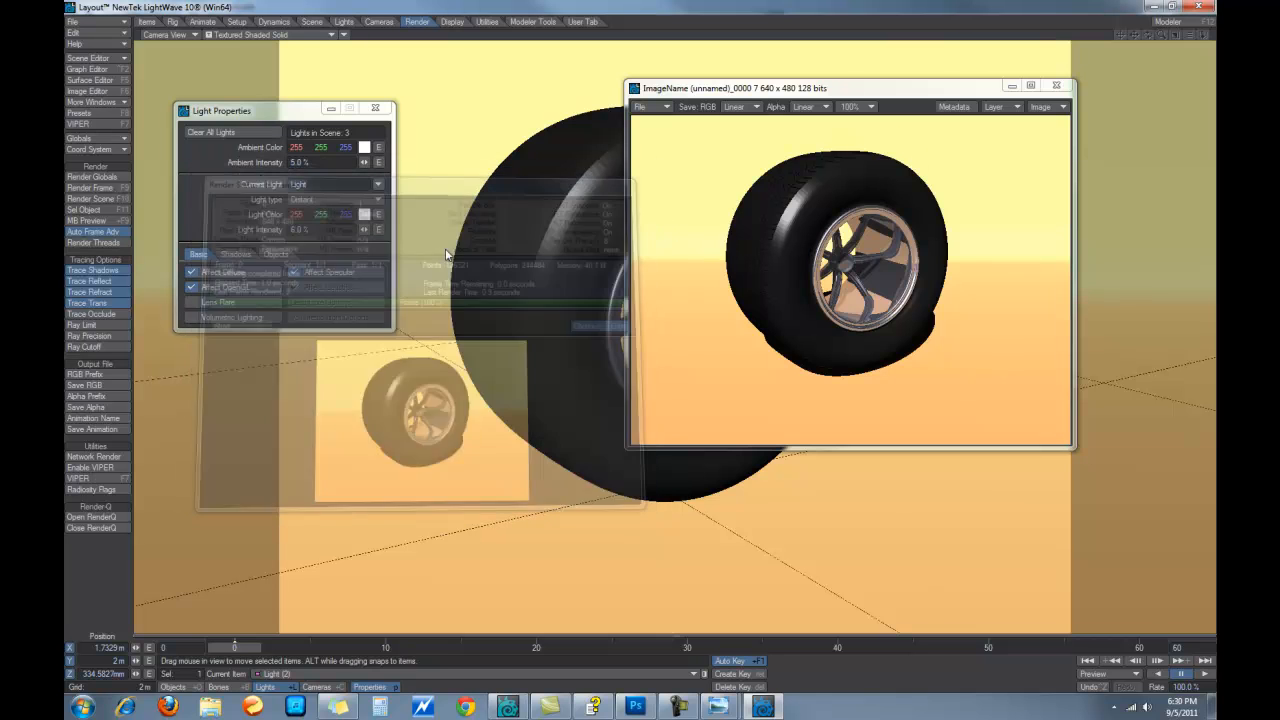
In the Surface Editor, set the Hub surface's reflection to 15%
{"action": "left_click", "coordinate": [105, 80]}
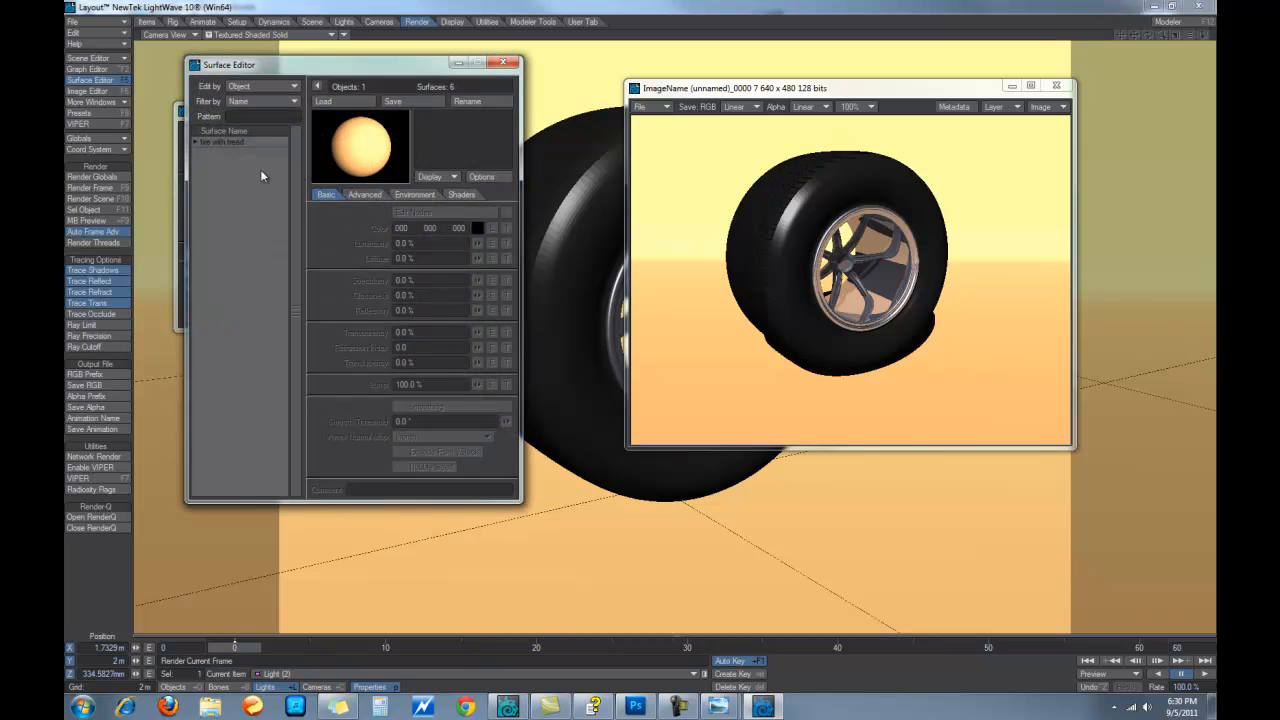
{"action": "left_click", "coordinate": [194, 143]}
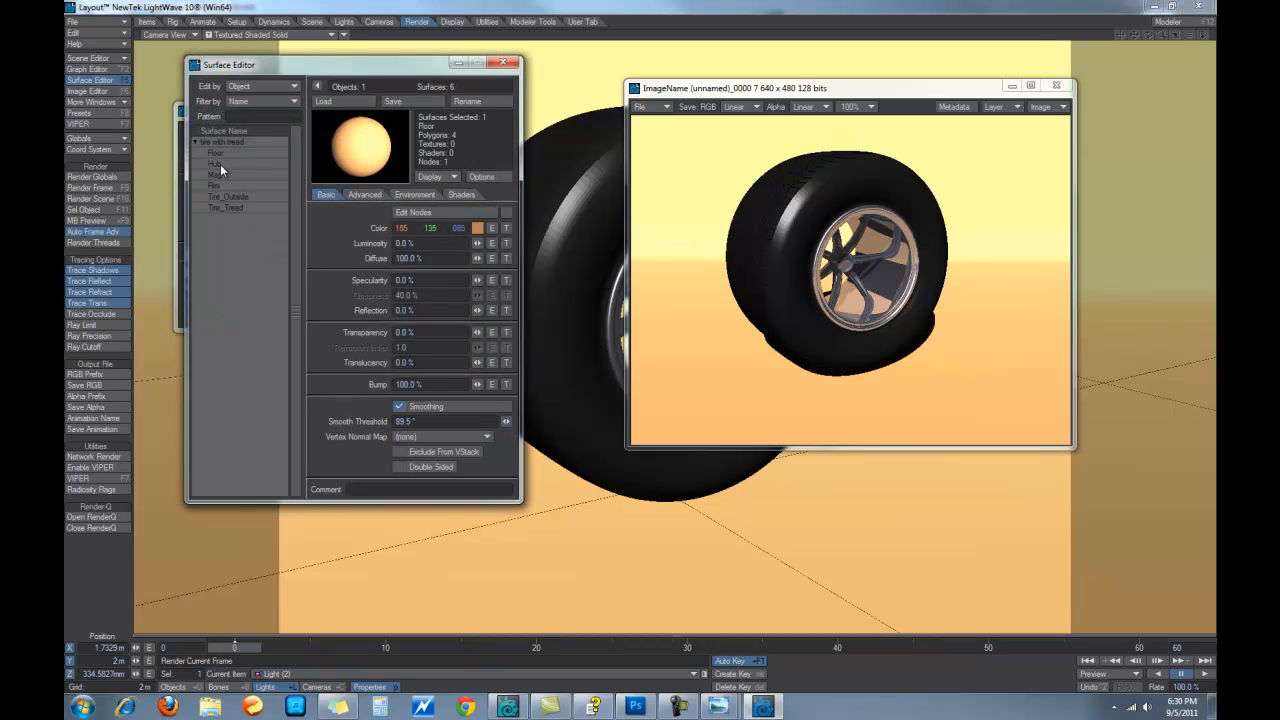
{"action": "left_click", "coordinate": [220, 164]}
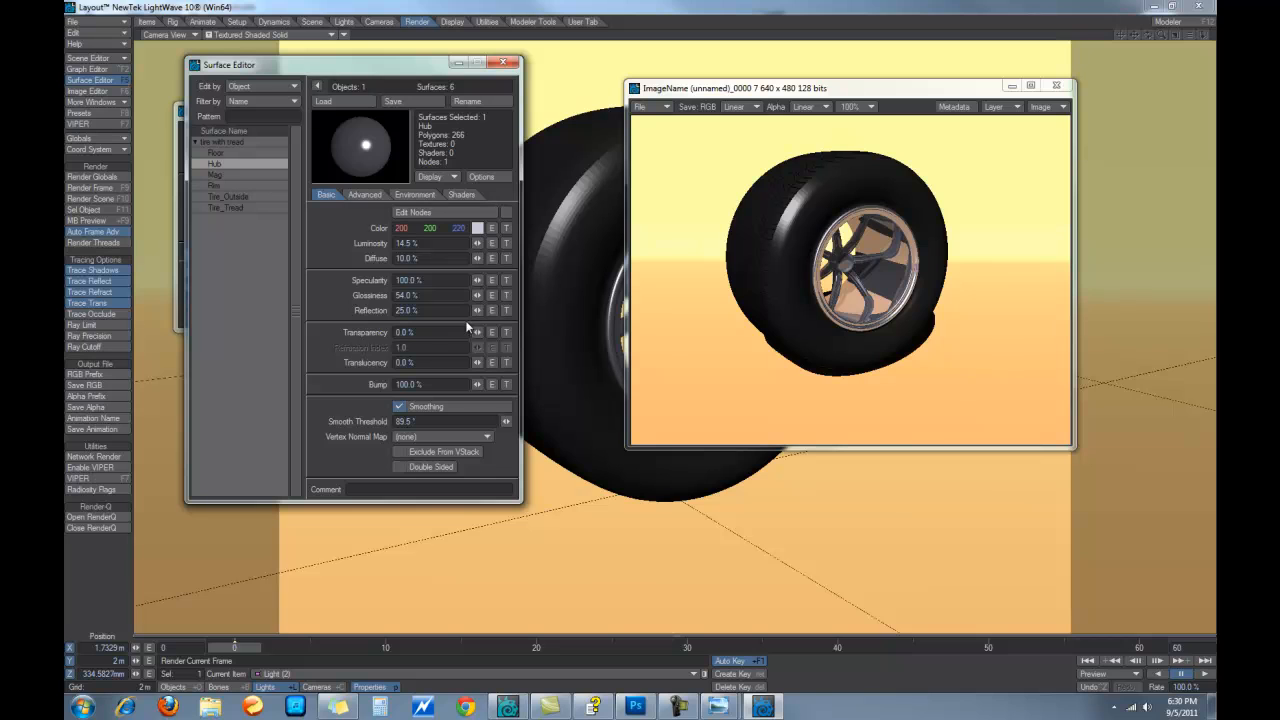
{"action": "left_click_drag", "start_coordinate": [478, 311], "coordinate": [470, 311]}
{"action": "left_click", "coordinate": [408, 310]}
{"action": "type", "text": "15"}
{"action": "key", "text": "Tab"}
Set the Mag and Rim surfaces' reflection to 15% as well
{"action": "left_click", "coordinate": [218, 175]}
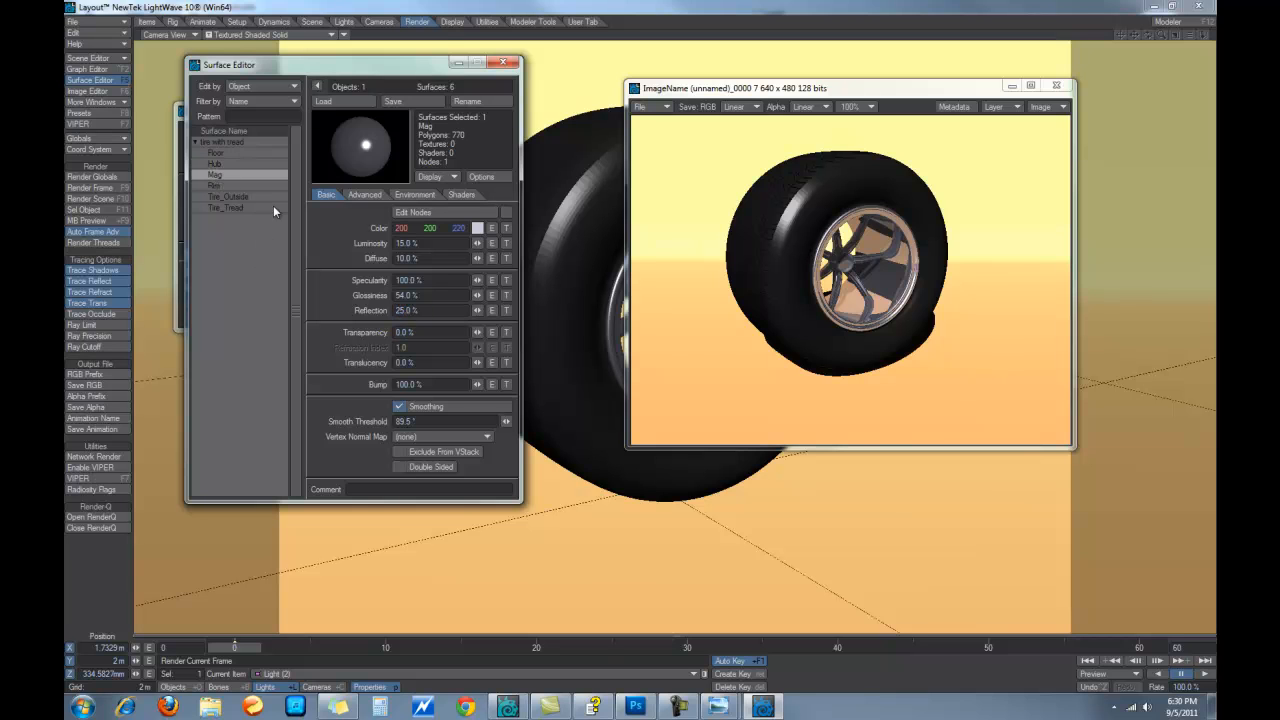
{"action": "left_click", "coordinate": [421, 311]}
{"action": "type", "text": "15"}
{"action": "key", "text": "Tab"}
{"action": "left_click", "coordinate": [220, 187]}
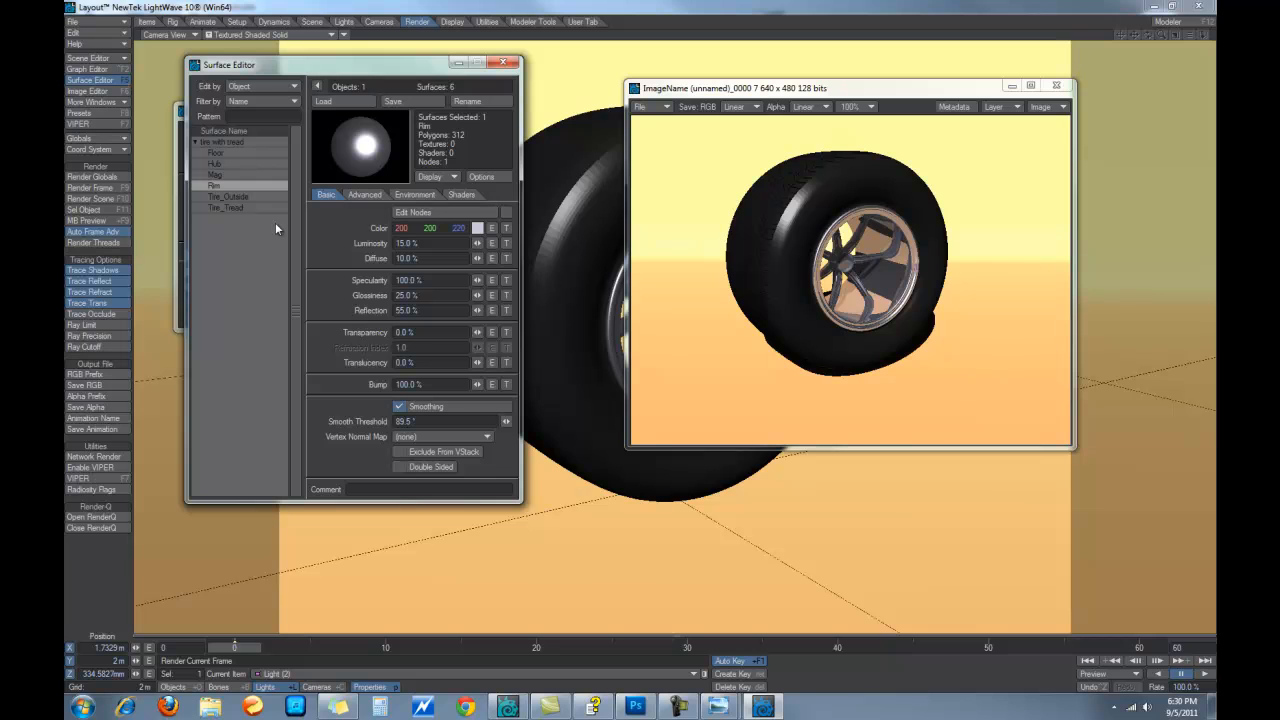
{"action": "left_click", "coordinate": [420, 311]}
{"action": "type", "text": "15"}
{"action": "key", "text": "Tab"}
Render a test frame, then close the render windows and the Surface Editor
{"action": "left_click", "coordinate": [92, 188]}
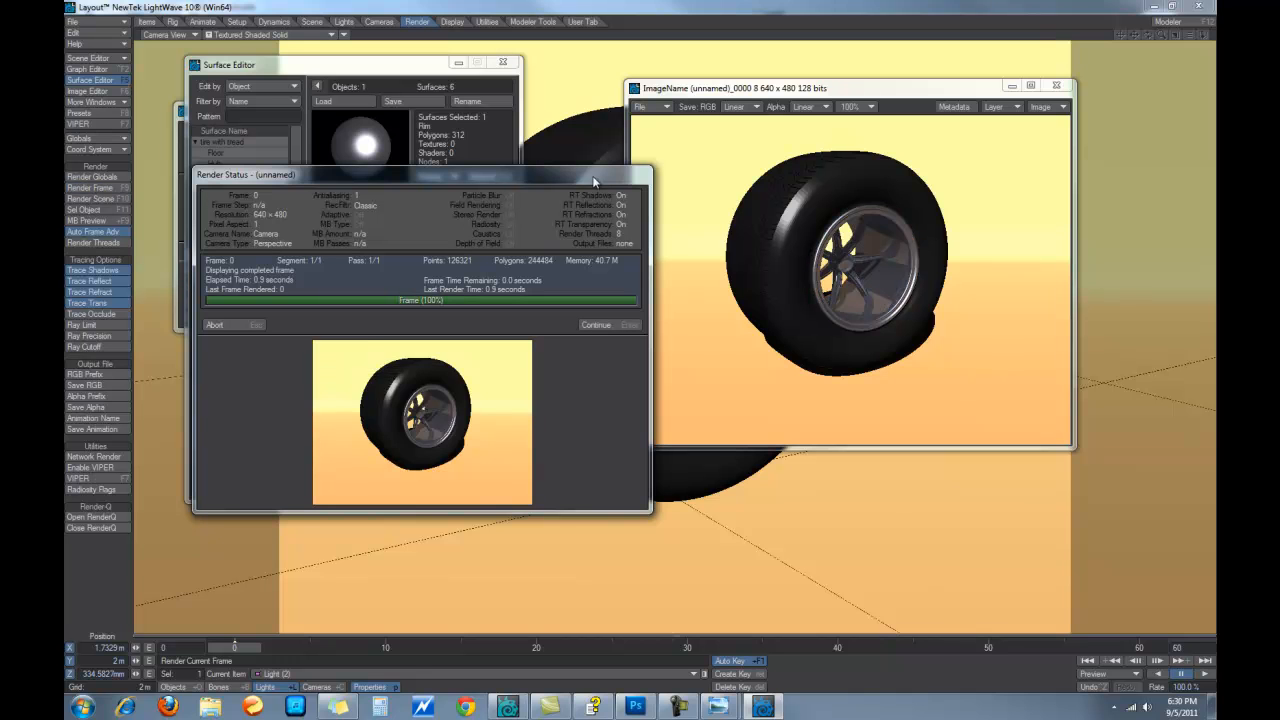
{"action": "left_click", "coordinate": [596, 325]}
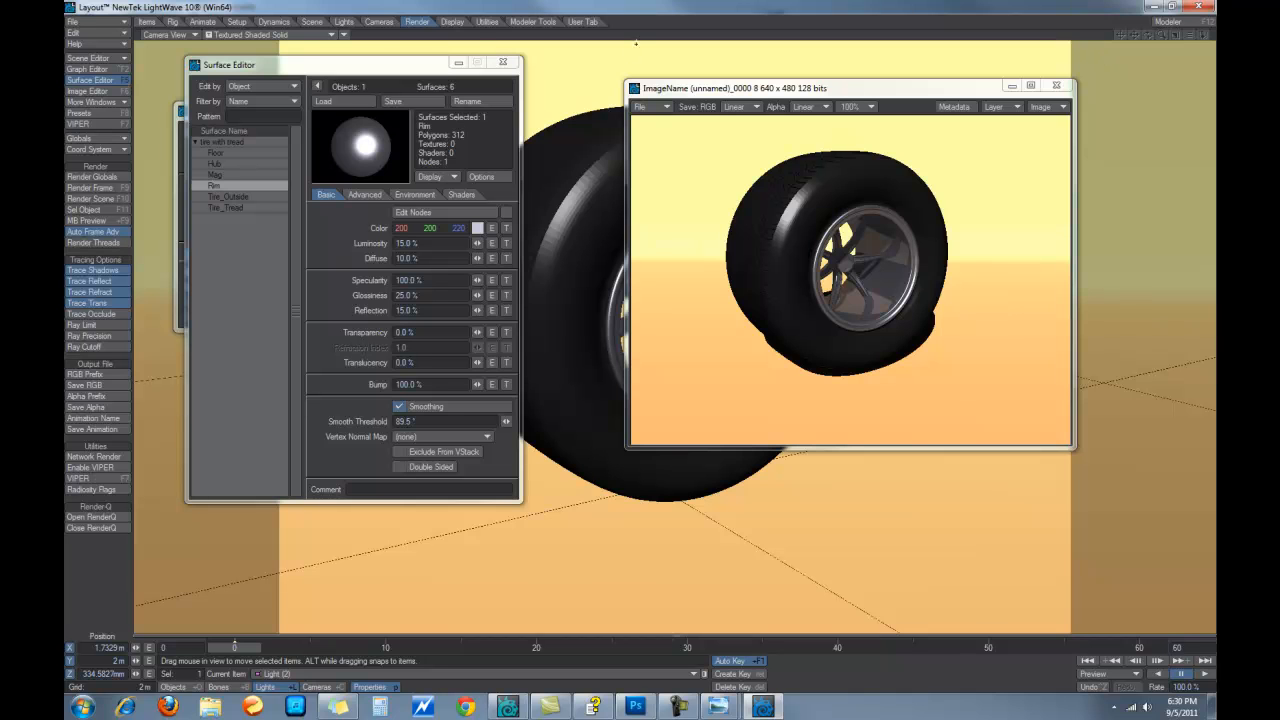
{"action": "left_click", "coordinate": [1057, 86]}
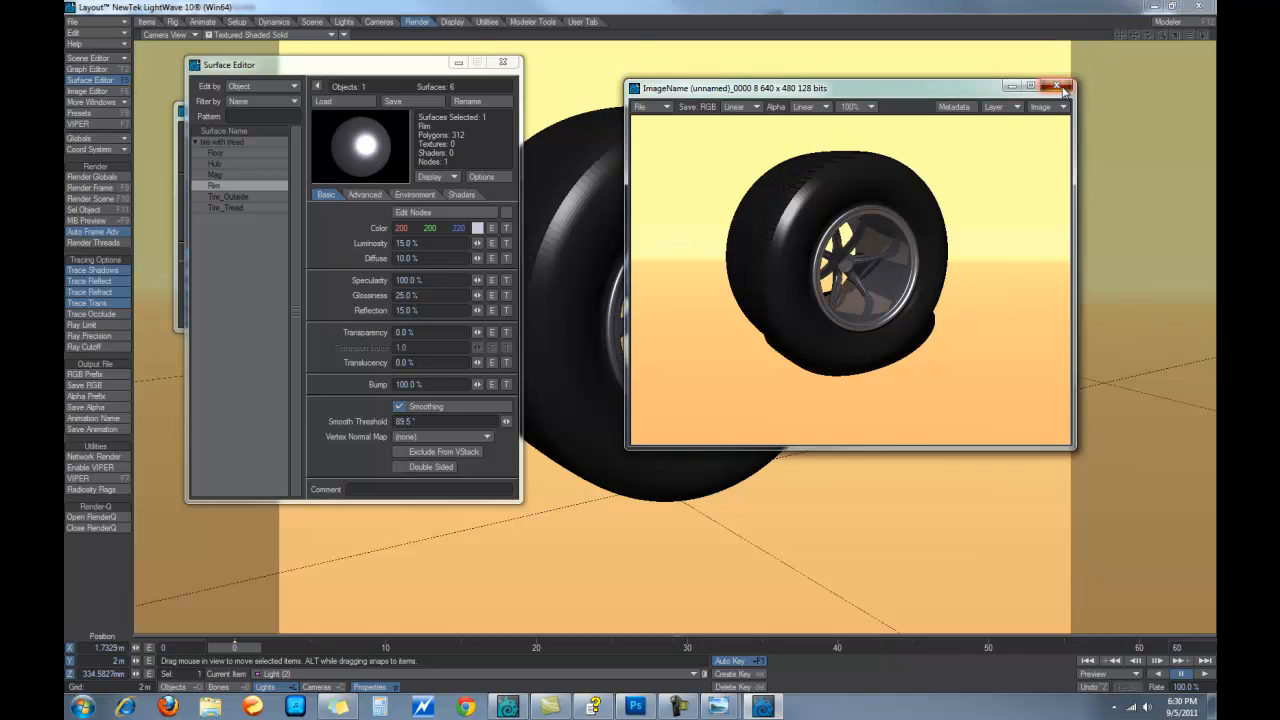
{"action": "left_click", "coordinate": [502, 62]}
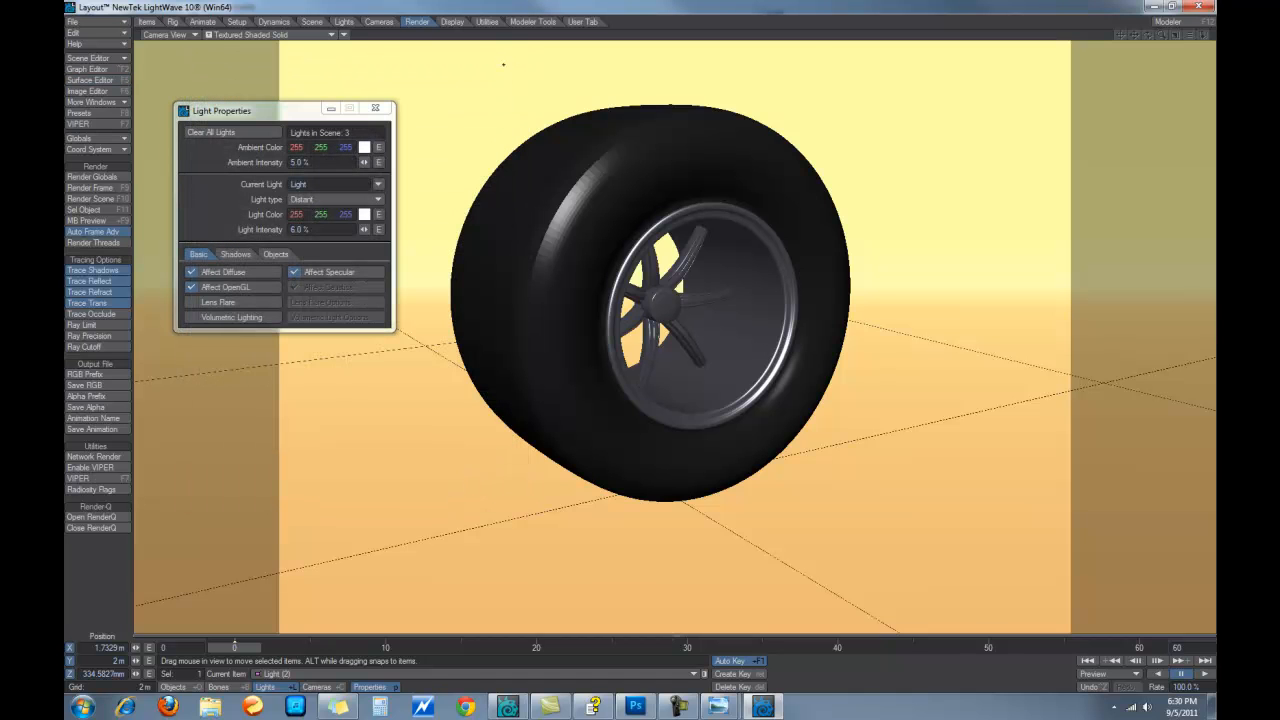
In Right view, lower the light to wheel level and pitch it to aim upward
{"action": "key", "text": "3"}
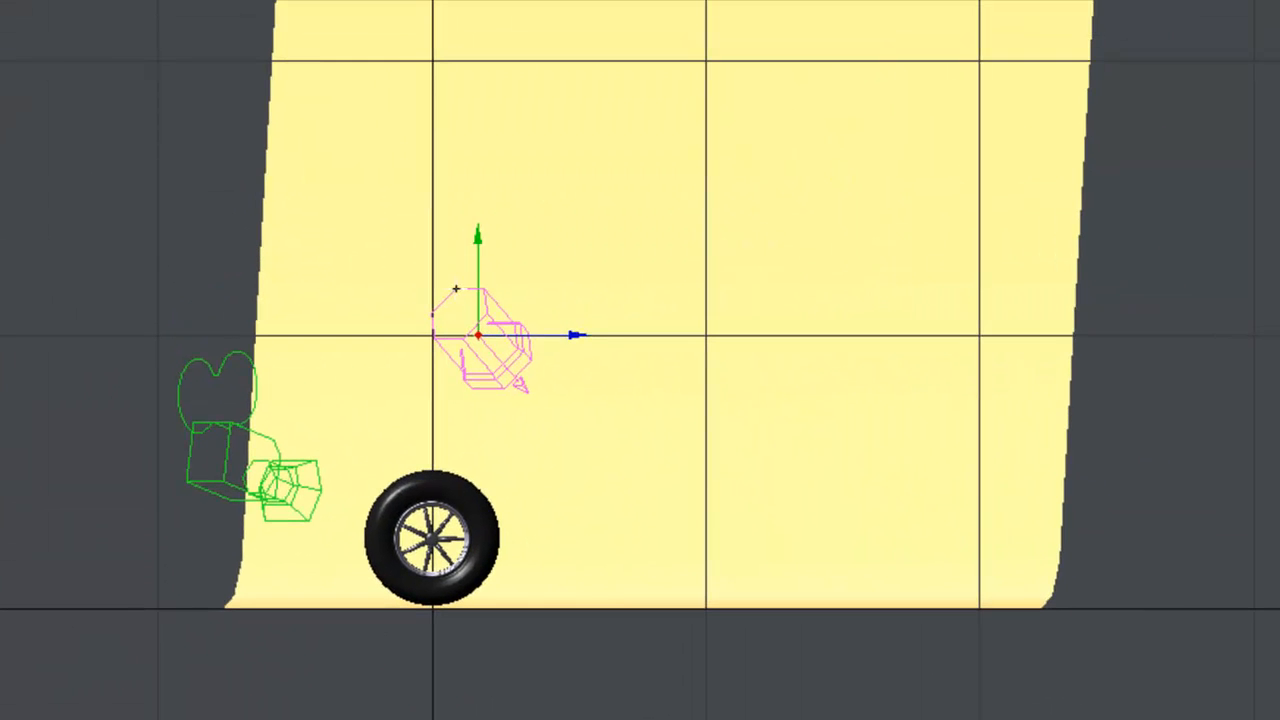
{"action": "left_click_drag", "start_coordinate": [456, 289], "coordinate": [456, 470]}
{"action": "left_click_drag", "start_coordinate": [478, 416], "coordinate": [478, 408]}
{"action": "left_click_drag", "start_coordinate": [577, 508], "coordinate": [551, 508]}
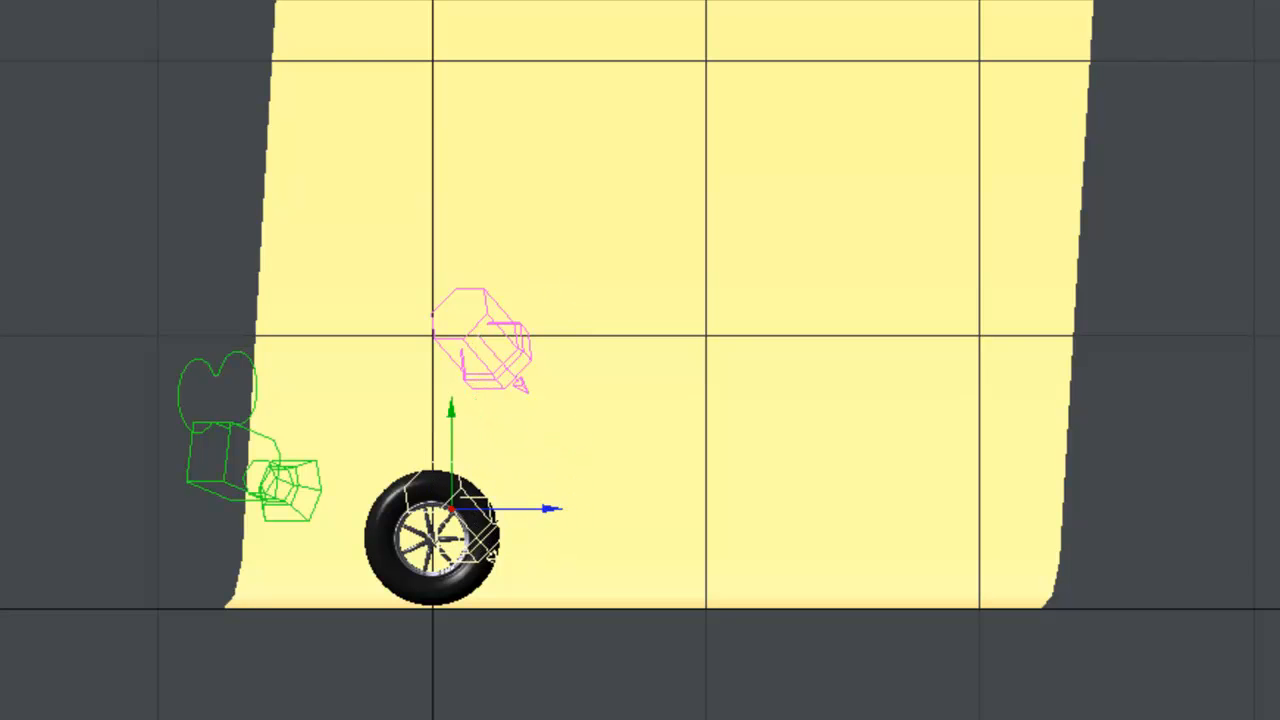
{"action": "key", "text": "r"}
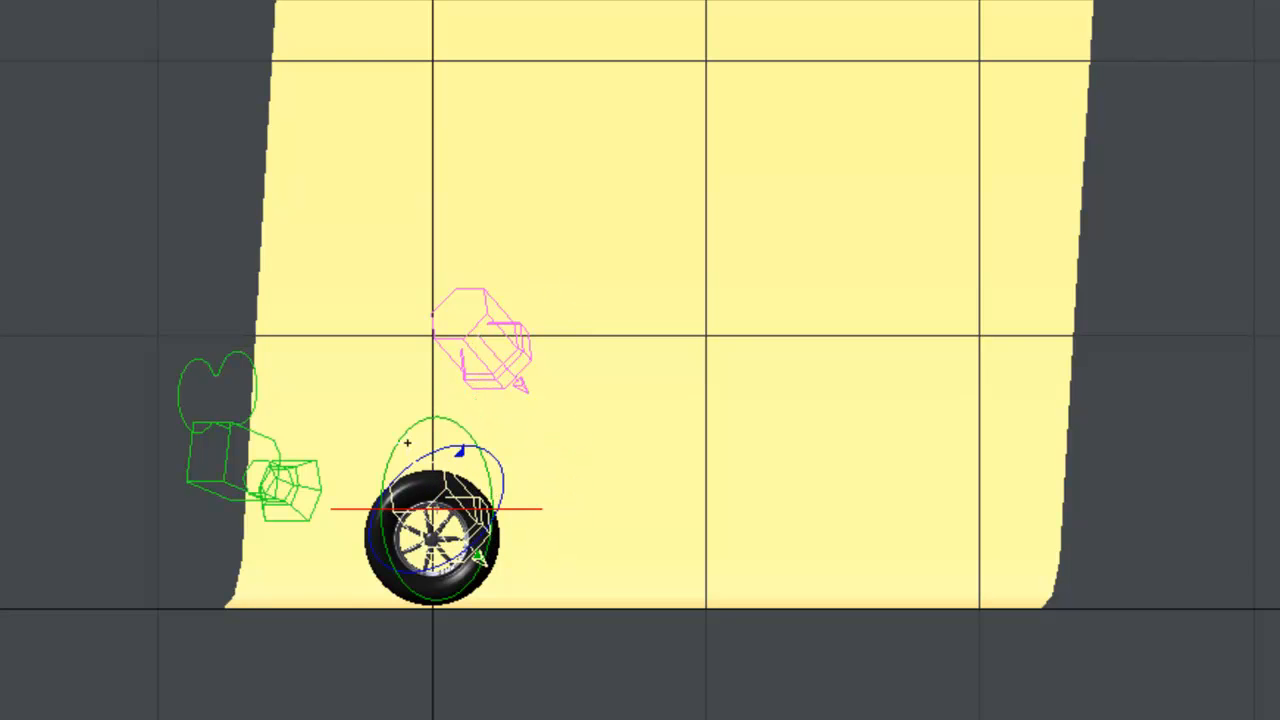
{"action": "mouse_move", "coordinate": [397, 440]}
{"action": "left_mouse_down"}
{"action": "mouse_move", "coordinate": [384, 475]}
{"action": "mouse_move", "coordinate": [387, 448]}
{"action": "left_mouse_up"}
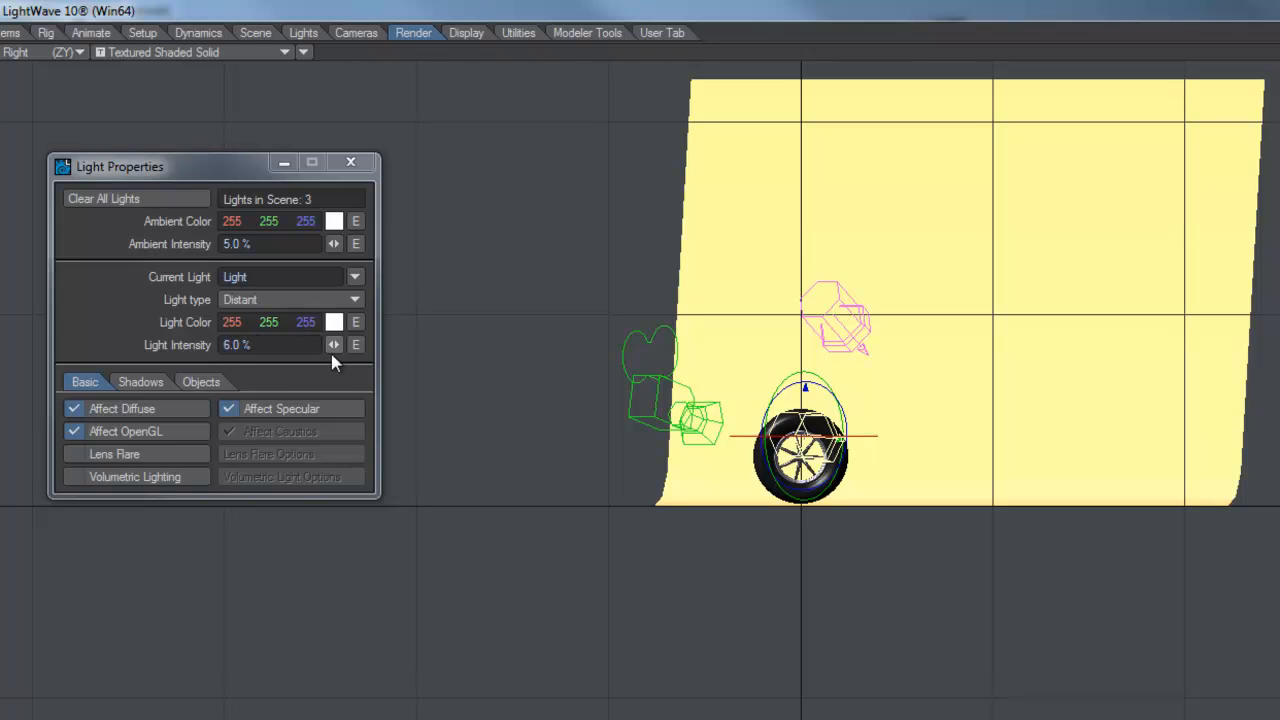
Dim Light (1)'s intensity to 52.5%
{"action": "left_click", "coordinate": [360, 276]}
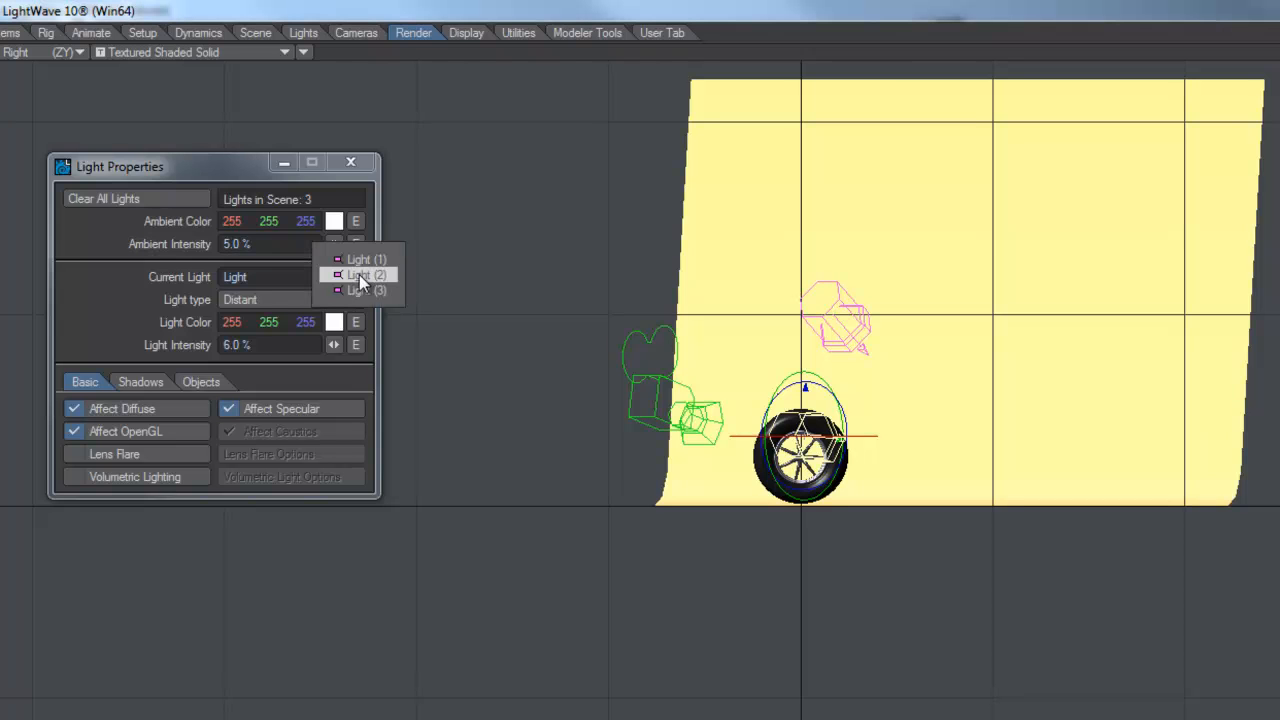
{"action": "left_click", "coordinate": [368, 261]}
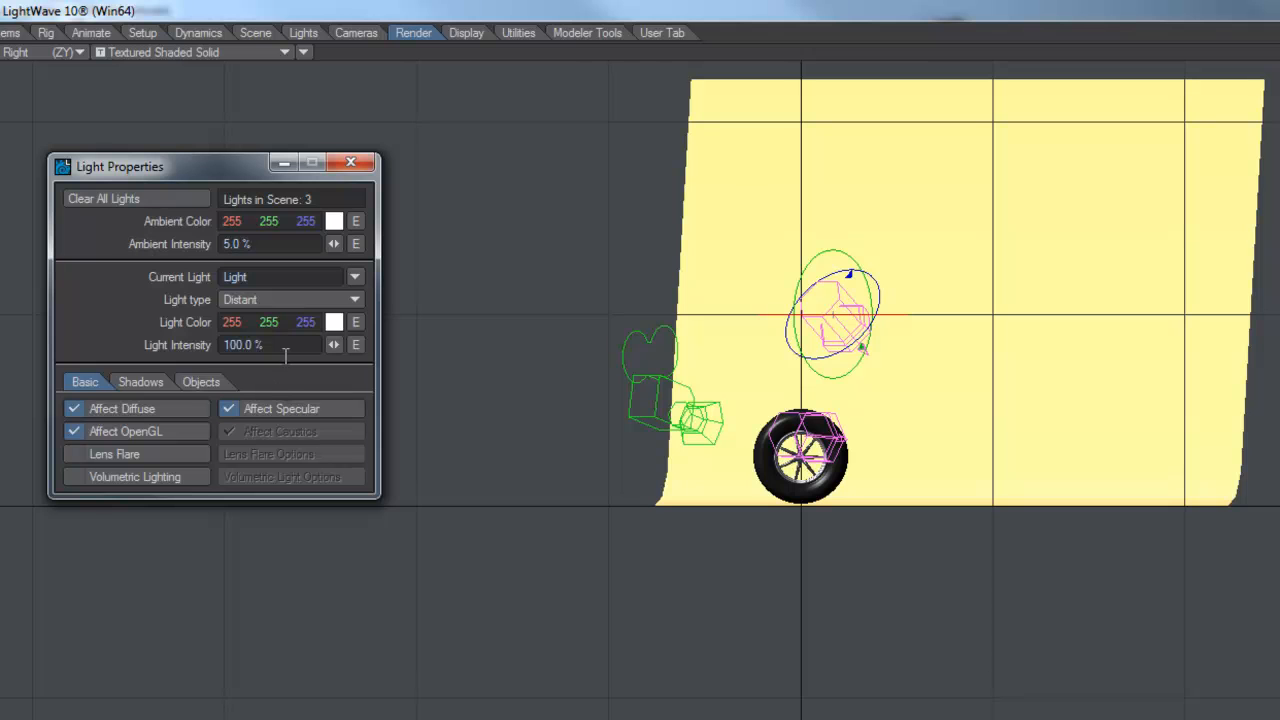
{"action": "left_click_drag", "start_coordinate": [334, 344], "coordinate": [240, 344]}
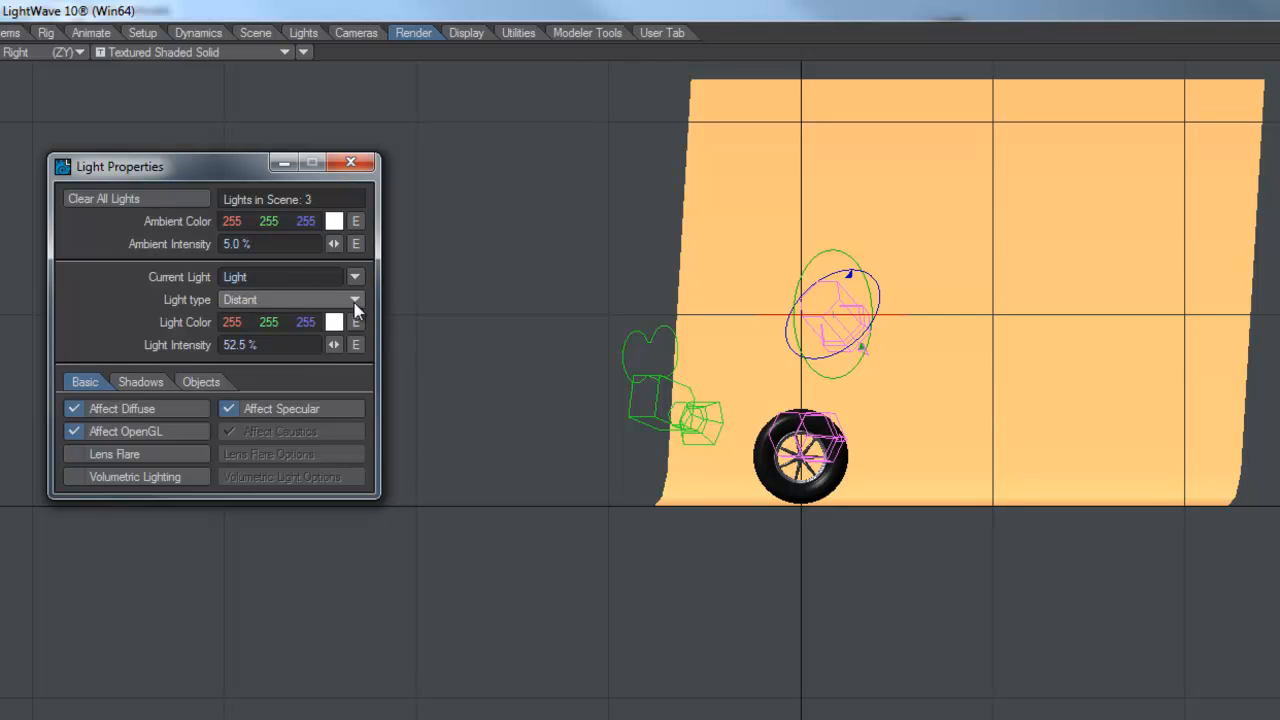
Dim Light (3) to 71.5% and return to Camera View
{"action": "left_click", "coordinate": [355, 277]}
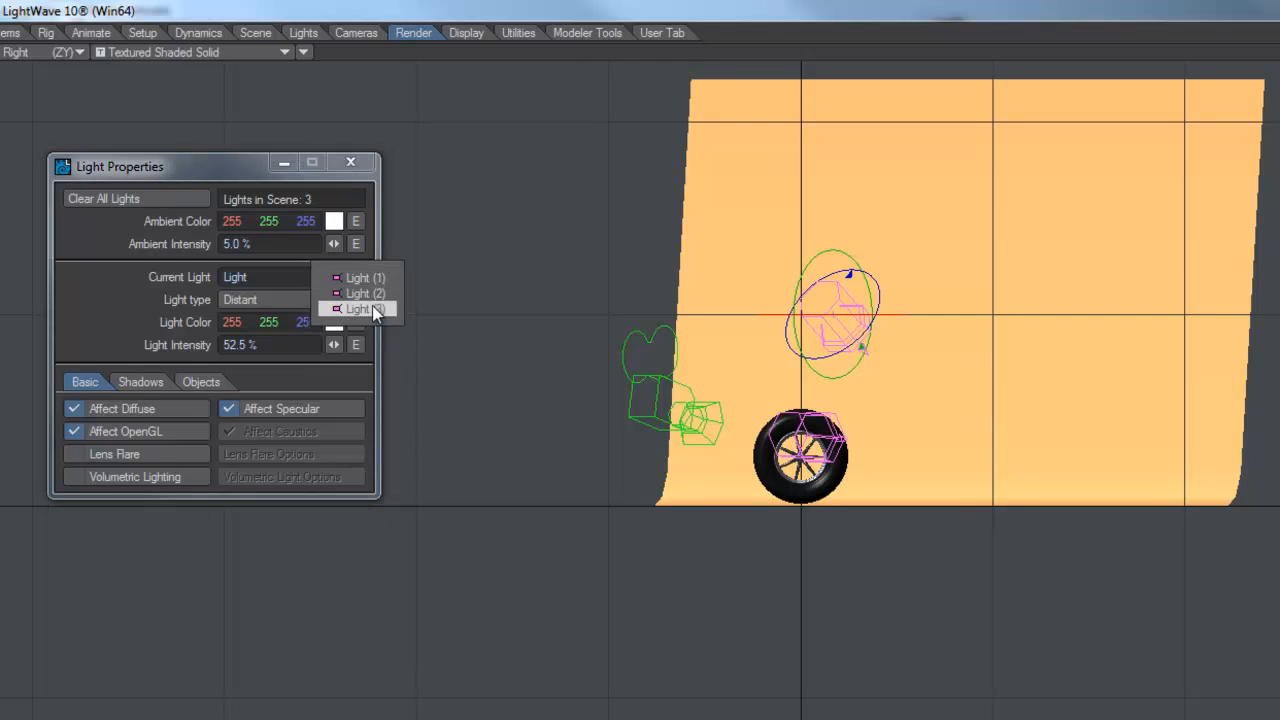
{"action": "left_click", "coordinate": [372, 307]}
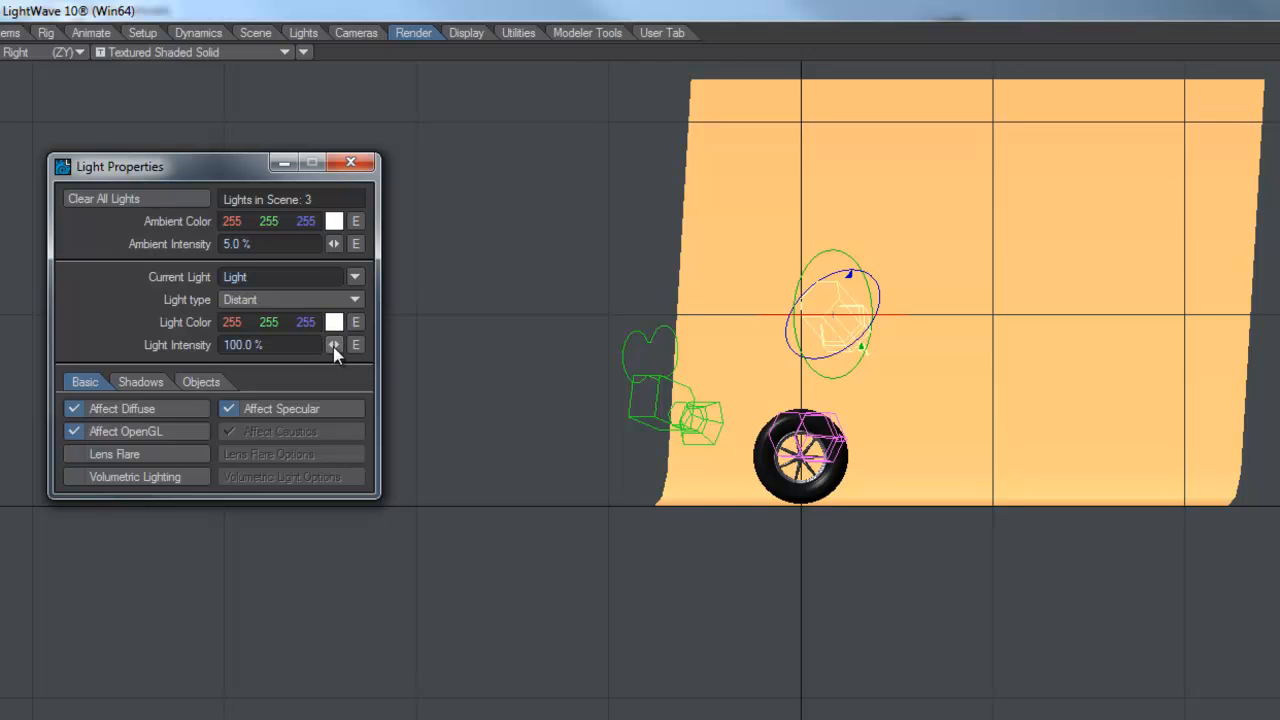
{"action": "left_click_drag", "start_coordinate": [333, 345], "coordinate": [310, 345]}
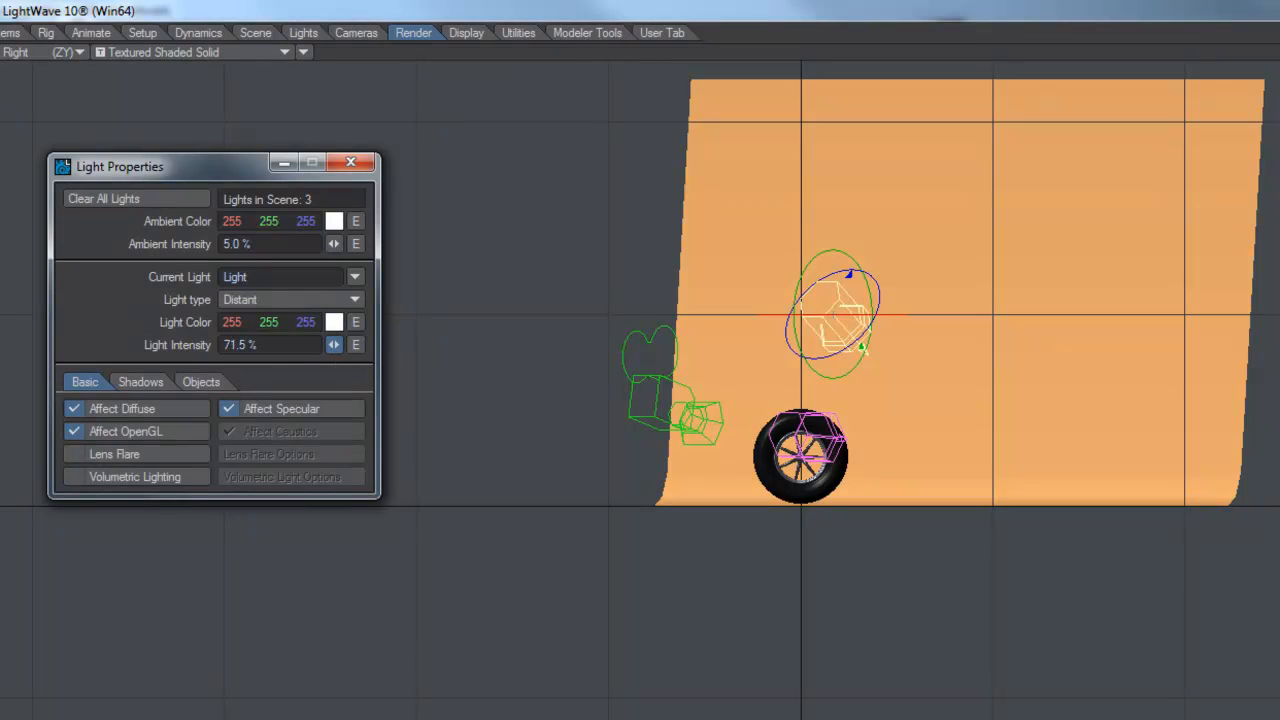
{"action": "key", "text": "6"}
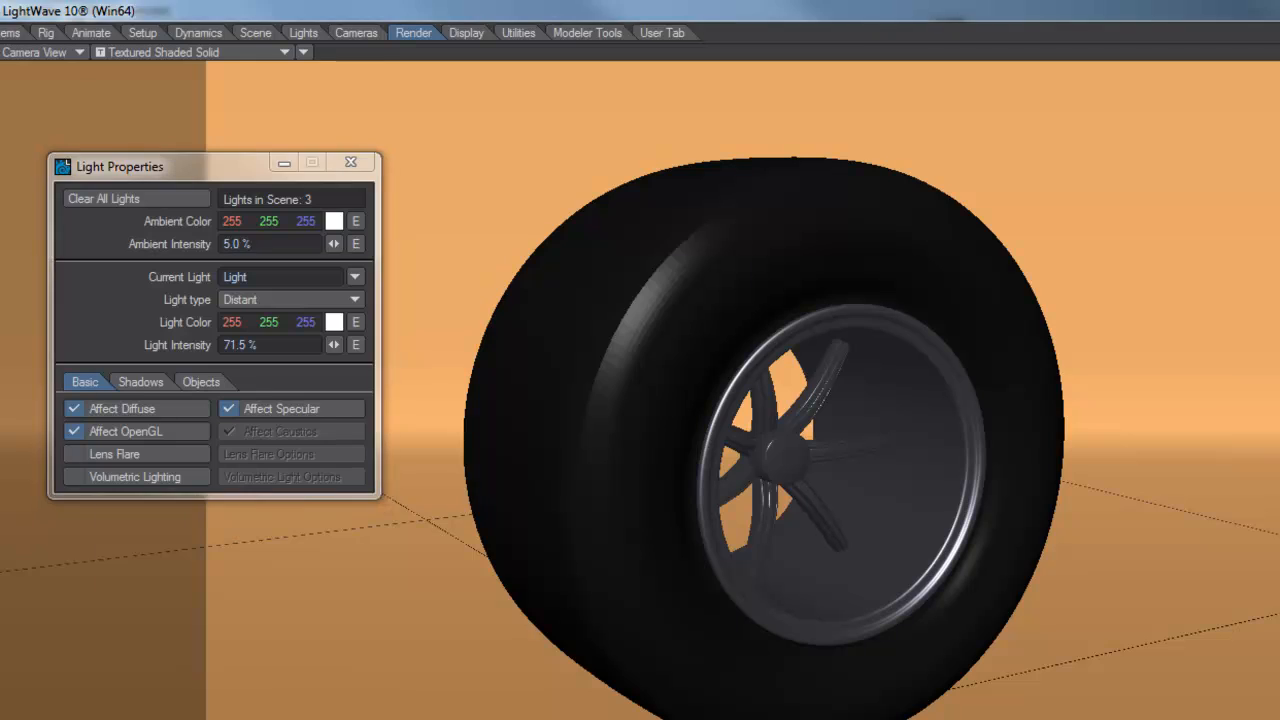
{"action": "key", "text": "F9"}
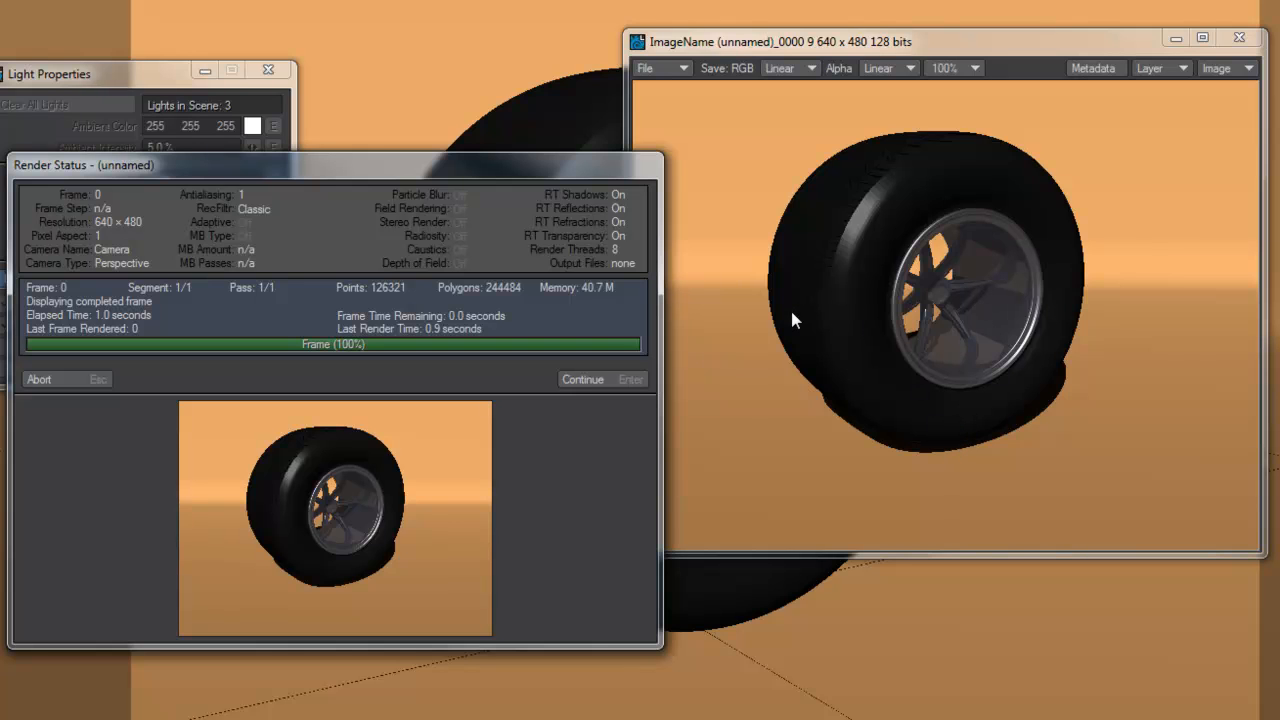
{"action": "left_click", "coordinate": [584, 380]}
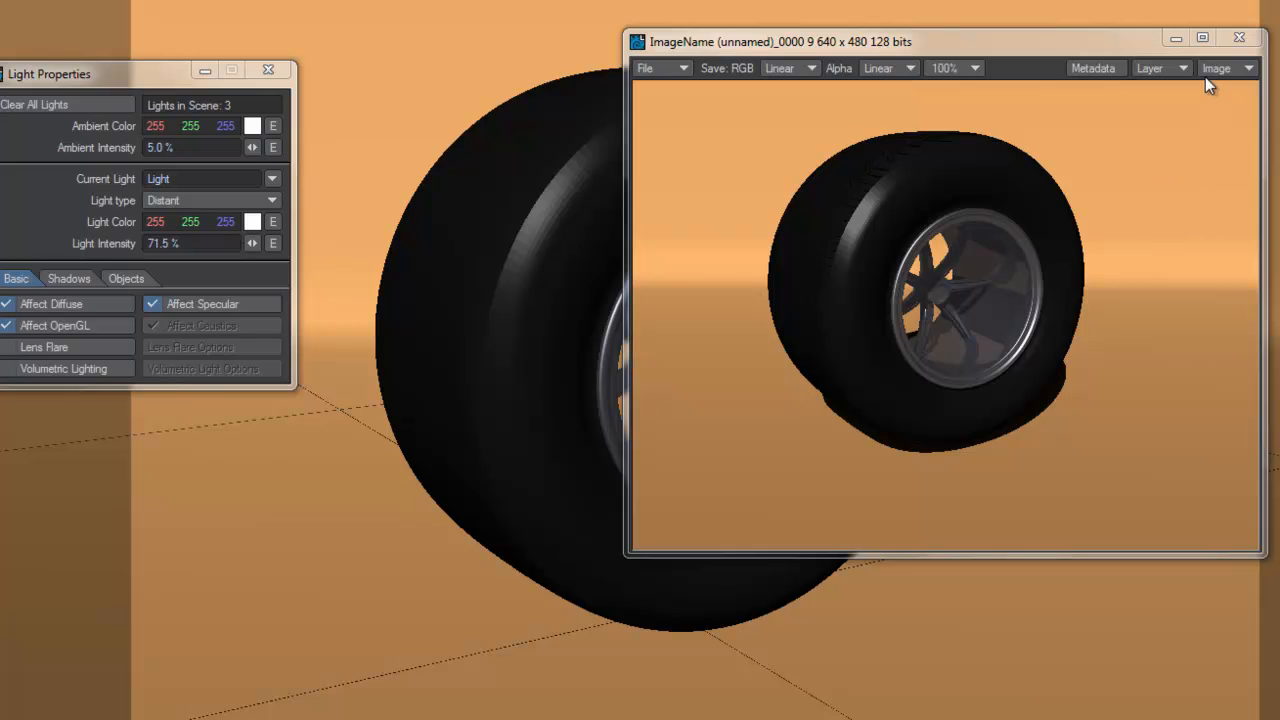
{"action": "left_click", "coordinate": [1255, 38]}
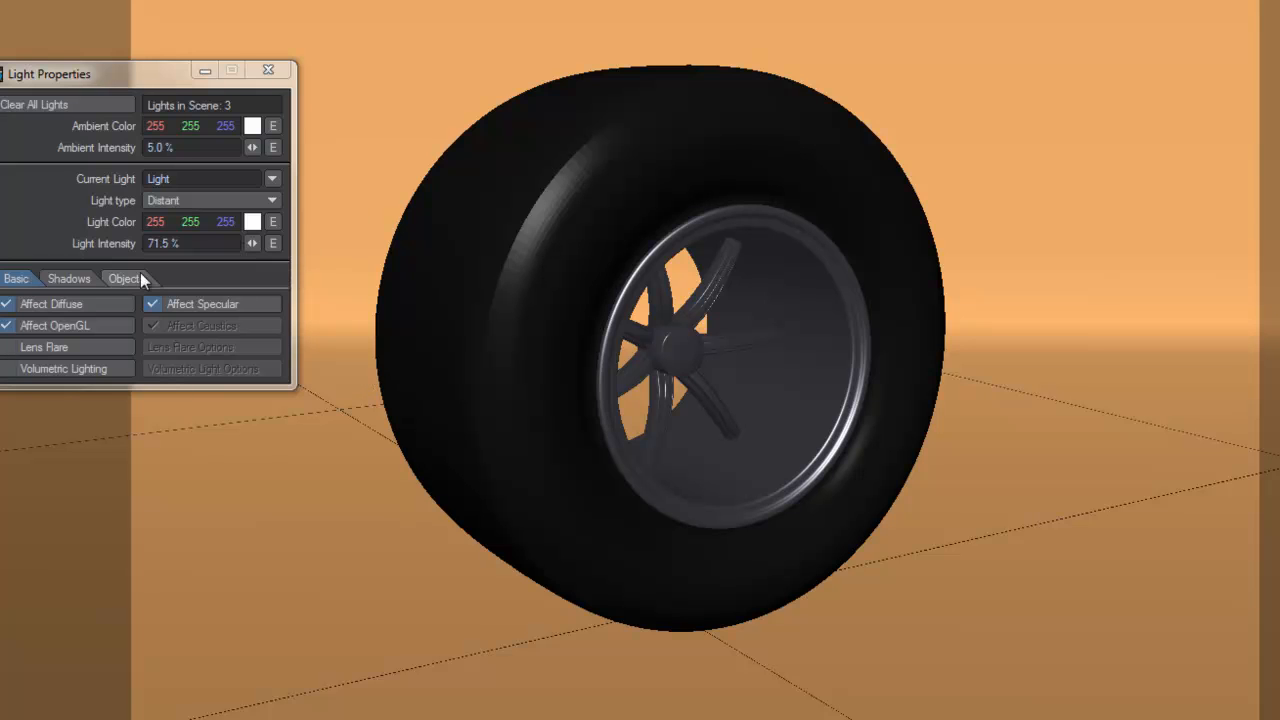
{"action": "left_click", "coordinate": [152, 303]}
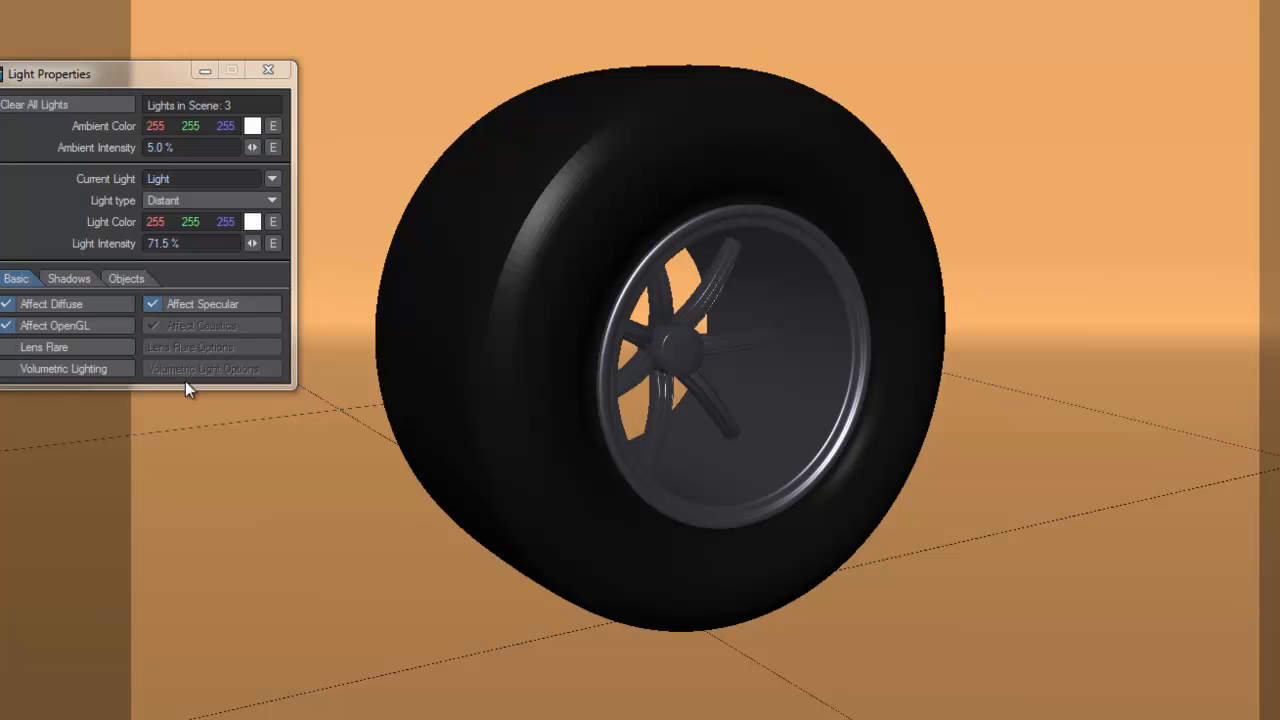